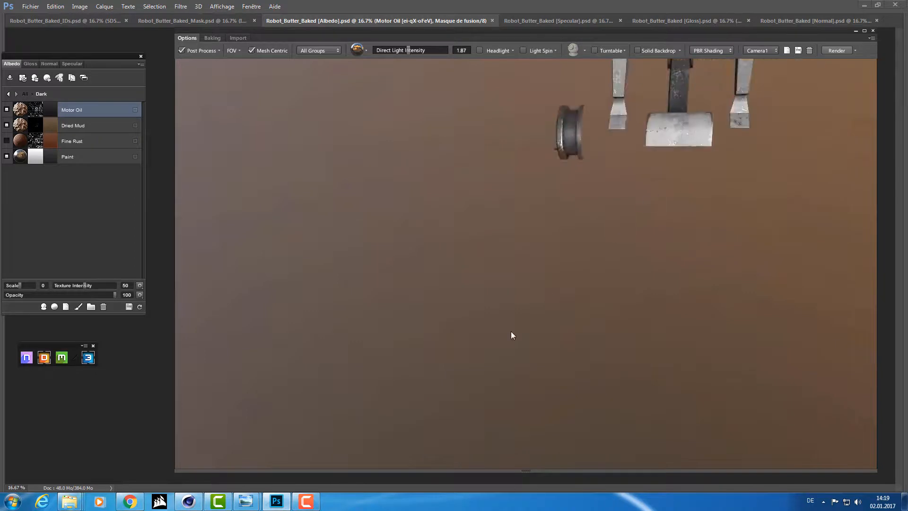
Bring the robot's upper body into view and return from the Dark group to the top level of the material groups
{"action": "left_click_drag", "start_coordinate": [585, 195], "coordinate": [549, 236]}
{"action": "middle_click_drag", "start_coordinate": [530, 240], "coordinate": [502, 278]}
{"action": "right_click_drag", "start_coordinate": [478, 228], "coordinate": [543, 269]}
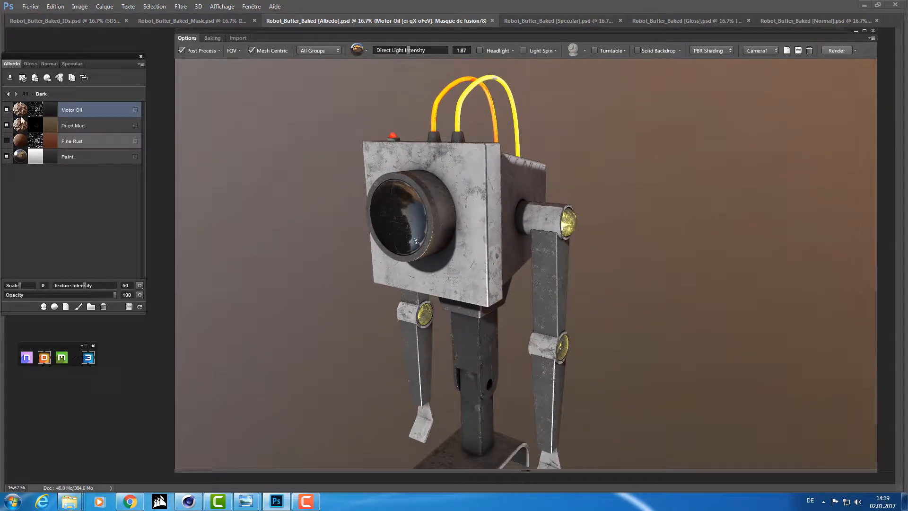
{"action": "left_click", "coordinate": [8, 94]}
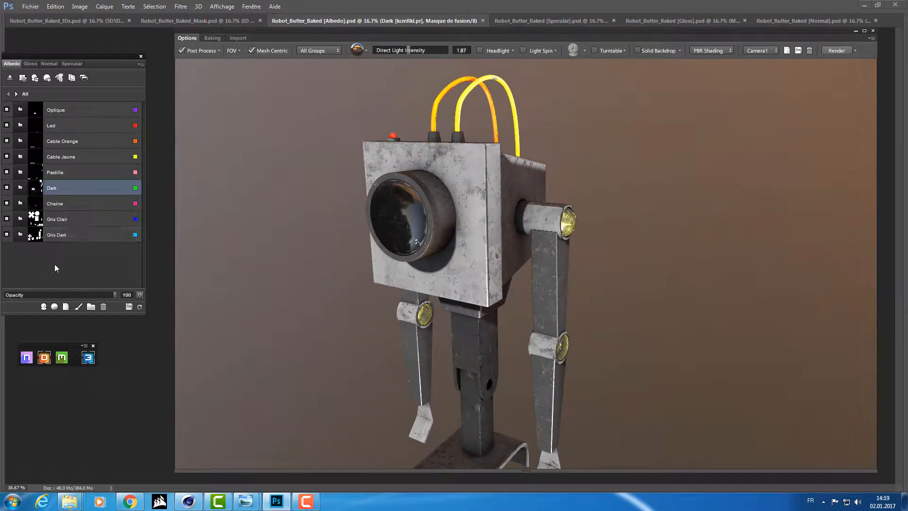
{"action": "left_click", "coordinate": [126, 305]}
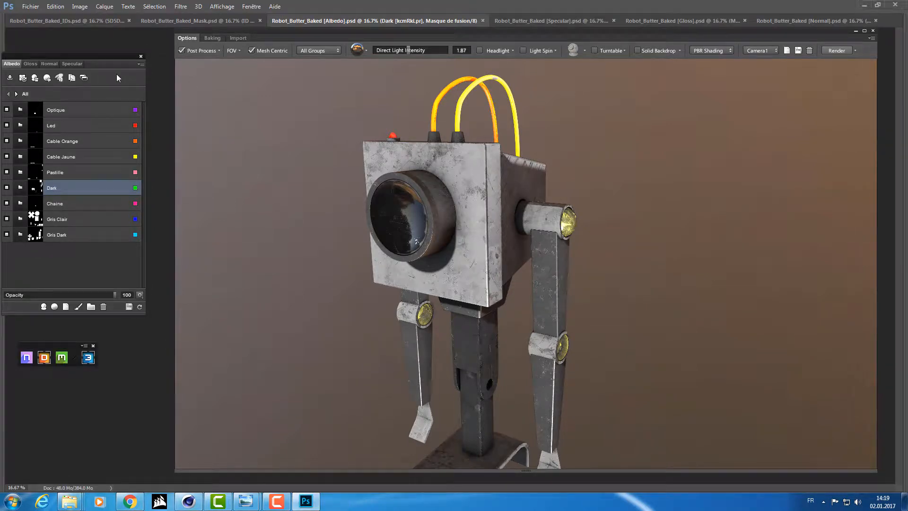
{"action": "left_click", "coordinate": [140, 65]}
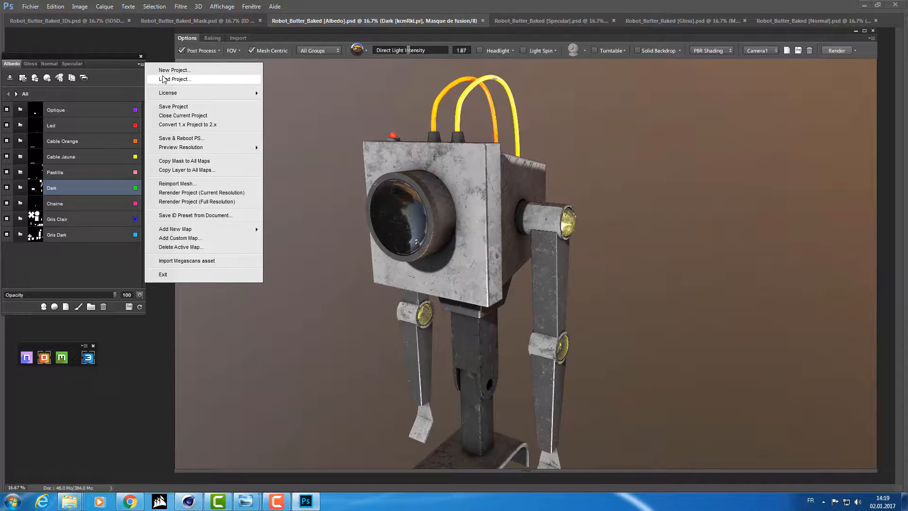
{"action": "mouse_move", "coordinate": [163, 97]}
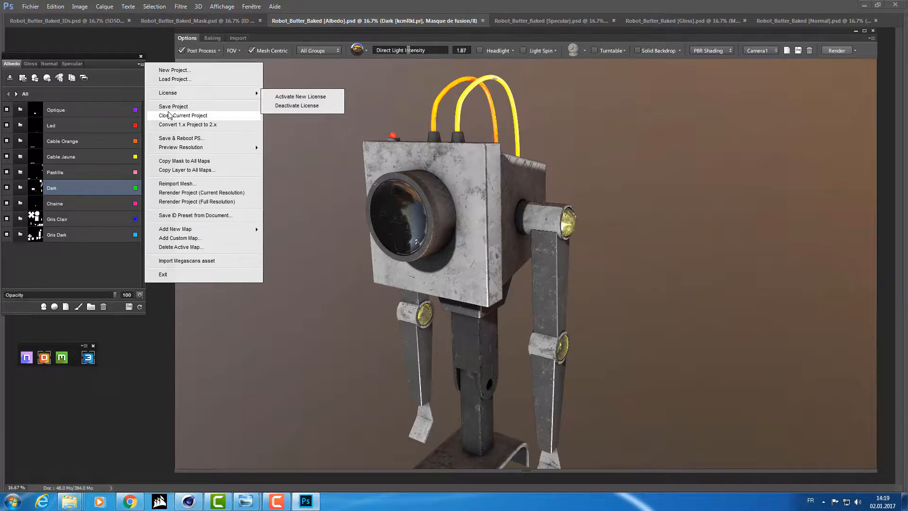
{"action": "left_click", "coordinate": [117, 78]}
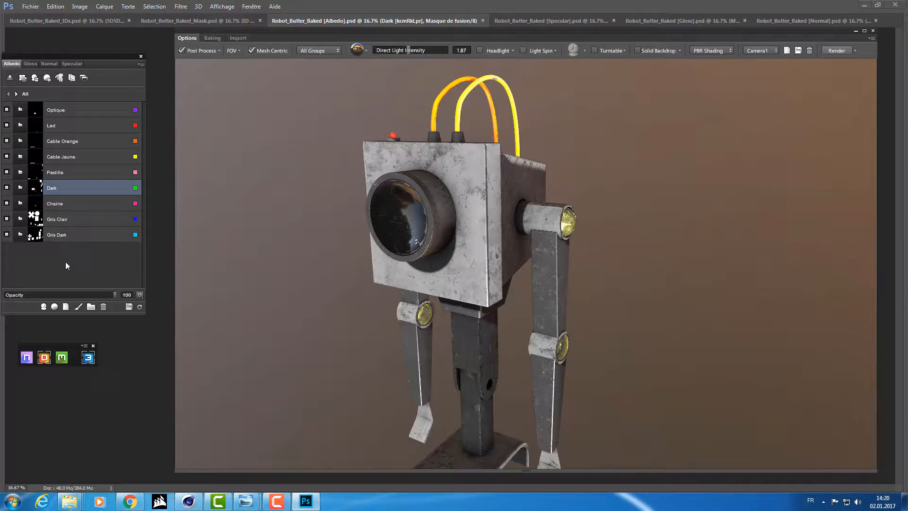
Select all material groups from Optique to Gris Dark and open the Exporter
{"action": "left_click", "coordinate": [66, 191]}
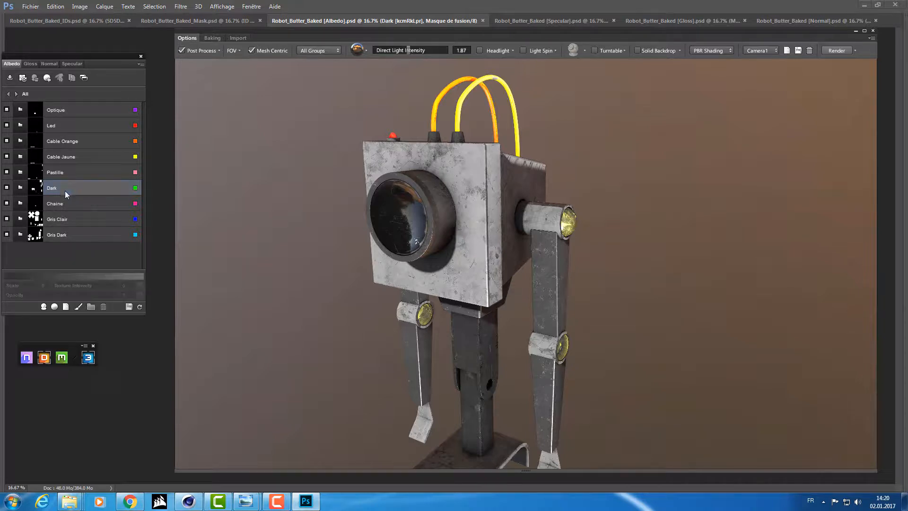
{"action": "left_click", "coordinate": [55, 234]}
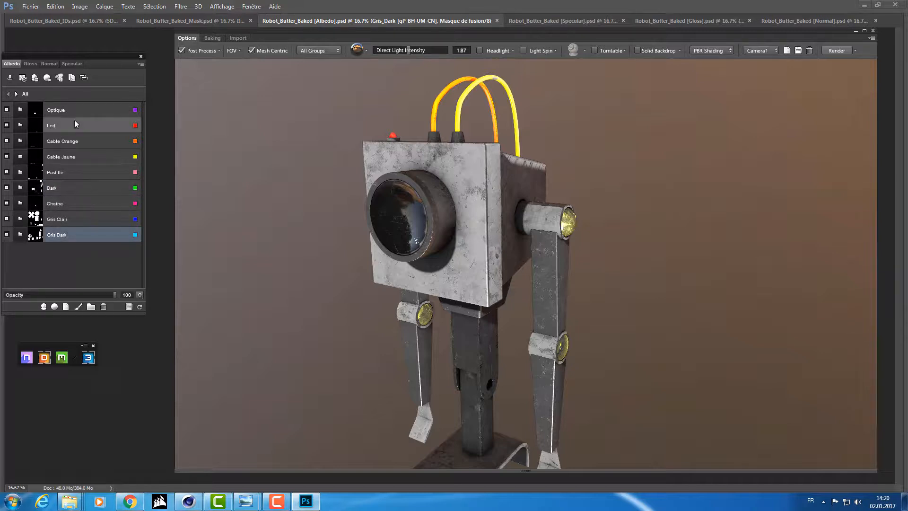
{"action": "left_click", "coordinate": [76, 109], "text": "shift"}
{"action": "left_click", "coordinate": [73, 110]}
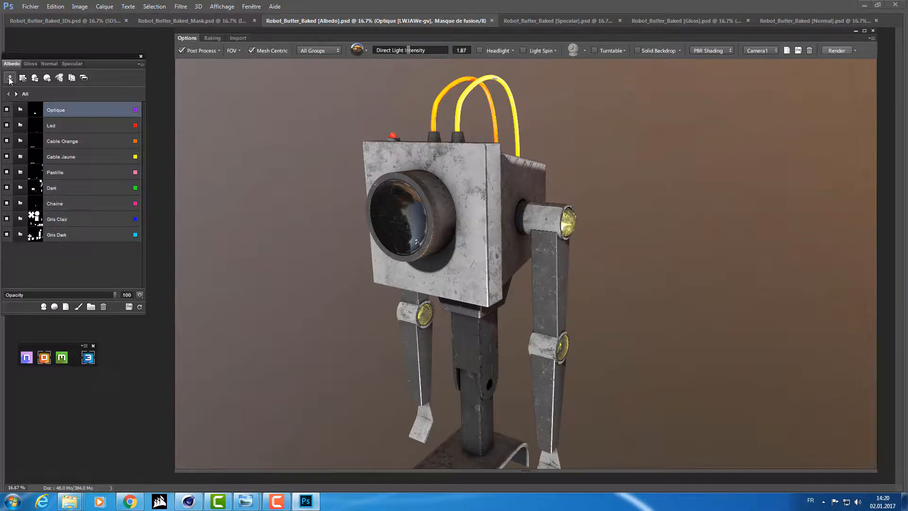
{"action": "left_click", "coordinate": [86, 231], "text": "shift"}
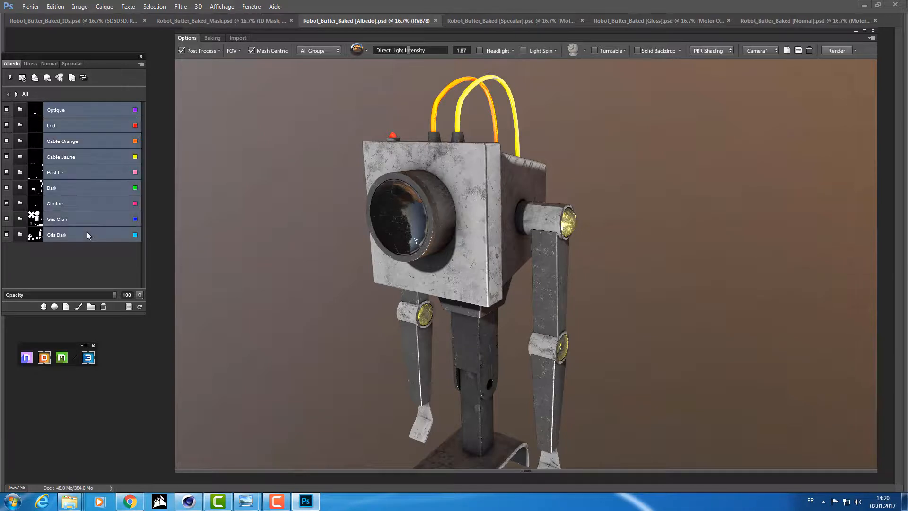
{"action": "left_click", "coordinate": [9, 79]}
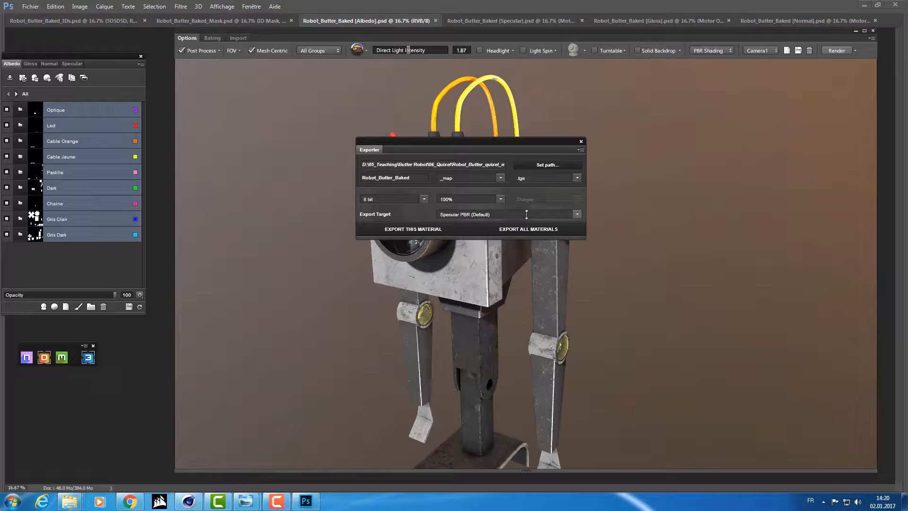
Look through the available export targets and set the Exporter's target to Arnold (sRGB)
{"action": "left_click", "coordinate": [576, 215]}
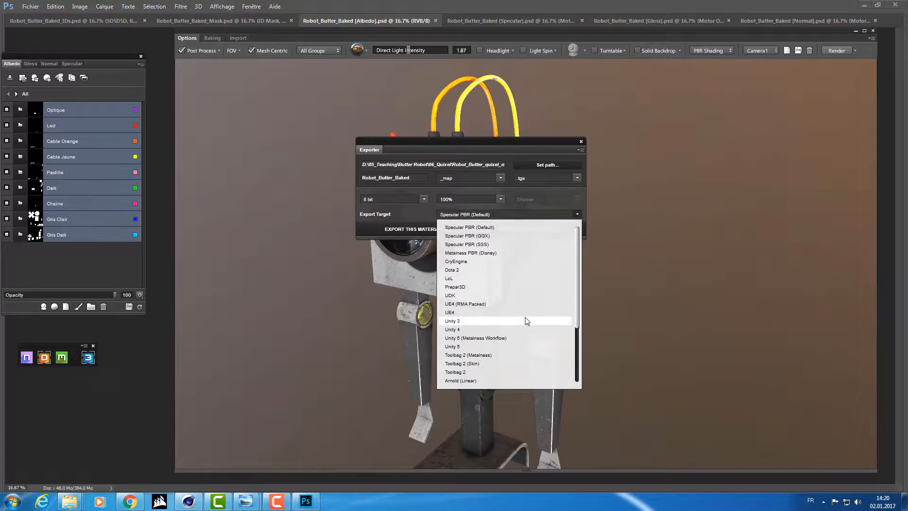
{"action": "scroll", "coordinate": [525, 317], "scroll_direction": "down", "scroll_amount": 3}
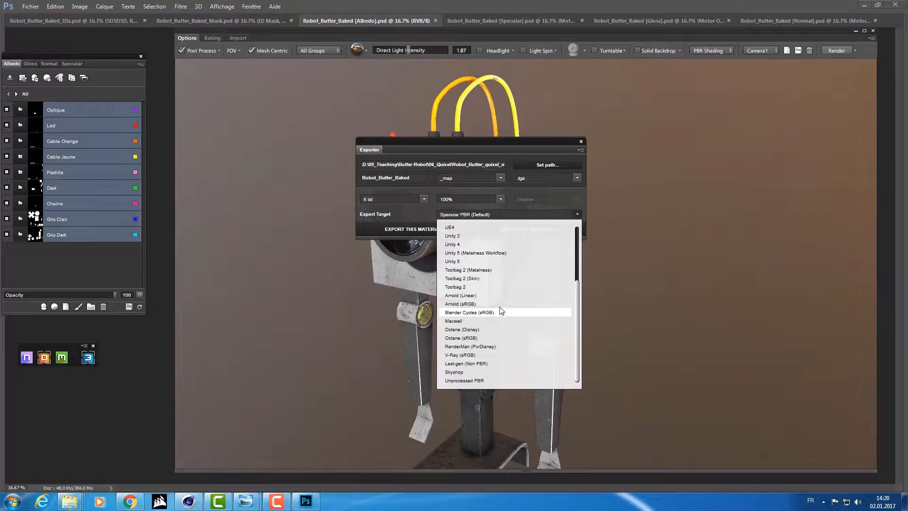
{"action": "scroll", "coordinate": [499, 317], "scroll_direction": "up", "scroll_amount": 3}
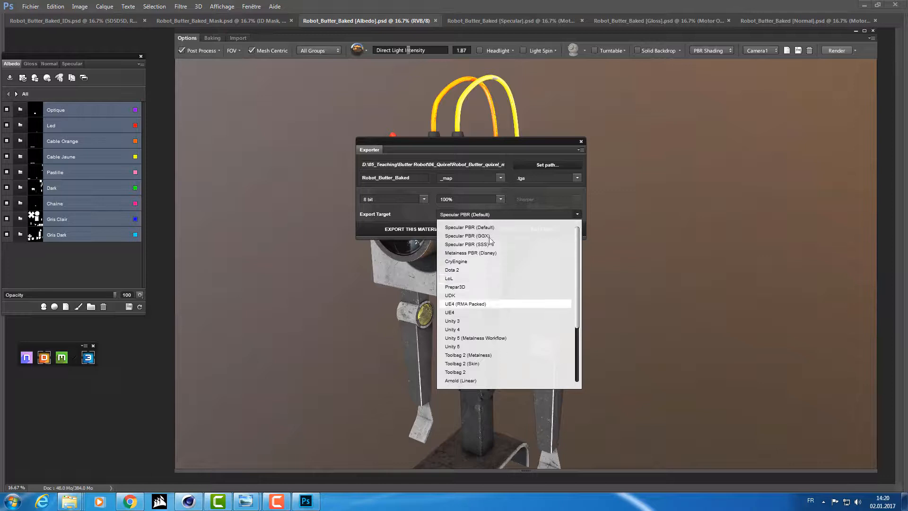
{"action": "scroll", "coordinate": [500, 323], "scroll_direction": "down", "scroll_amount": 3}
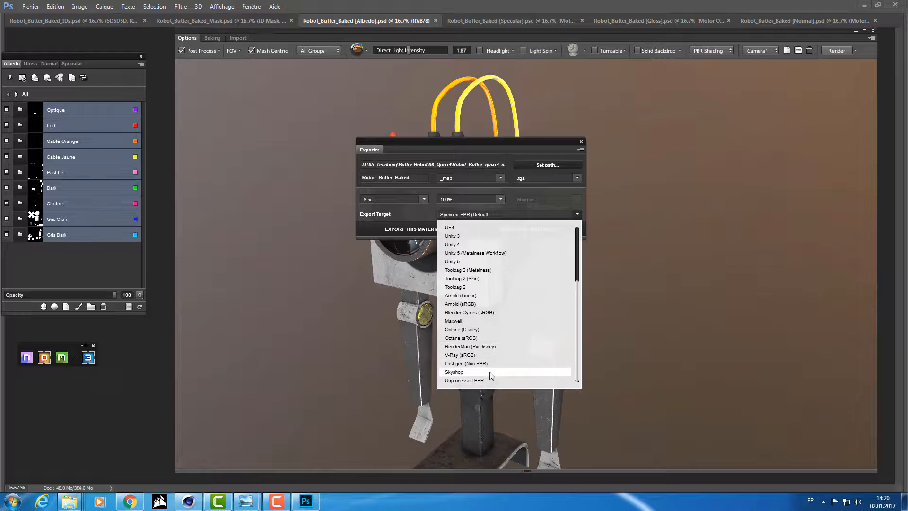
{"action": "scroll", "coordinate": [487, 371], "scroll_direction": "up", "scroll_amount": 2}
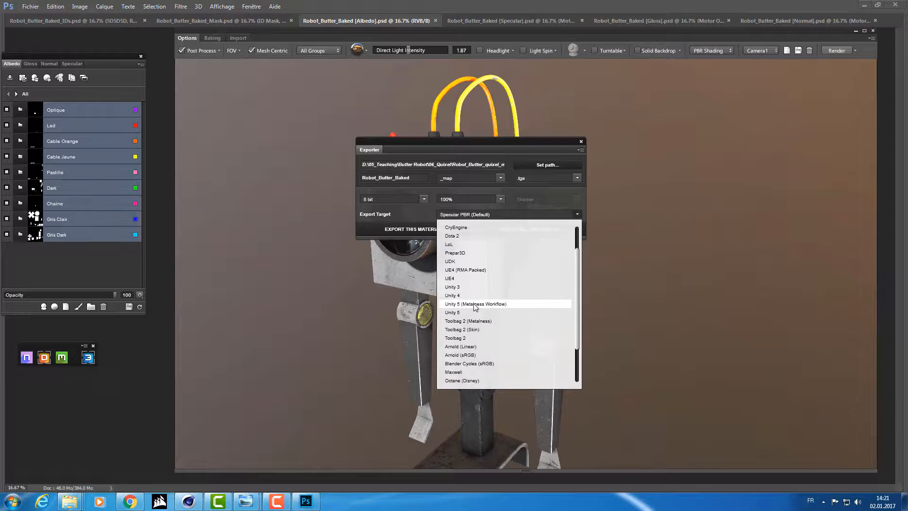
{"action": "scroll", "coordinate": [471, 309], "scroll_direction": "up", "scroll_amount": 2}
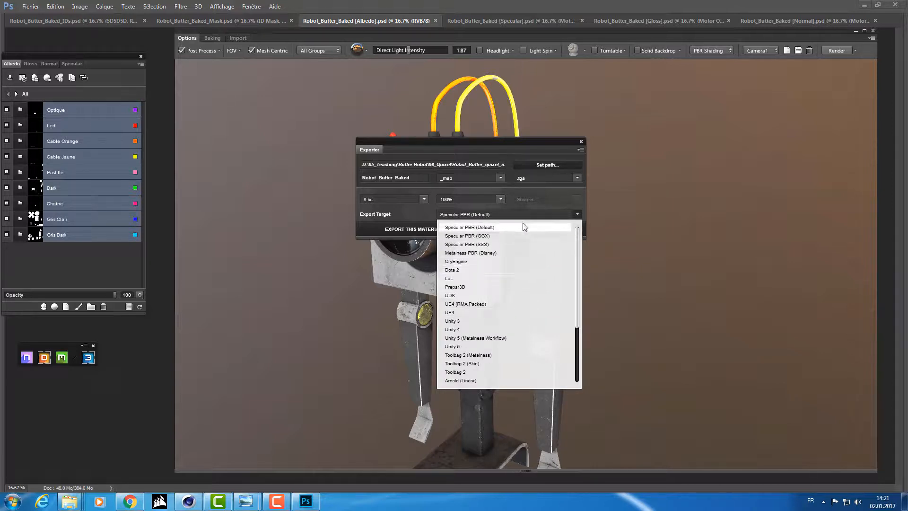
{"action": "scroll", "coordinate": [503, 299], "scroll_direction": "down", "scroll_amount": 2}
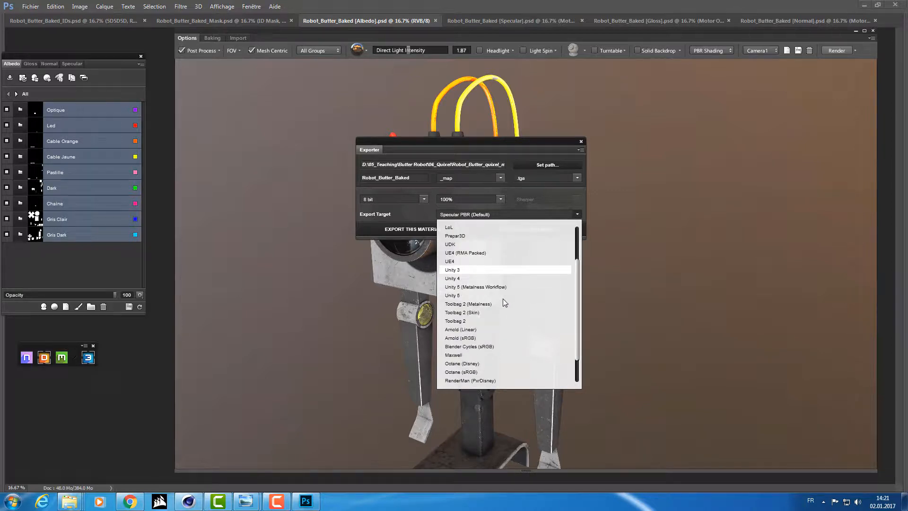
{"action": "scroll", "coordinate": [503, 299], "scroll_direction": "down", "scroll_amount": 1}
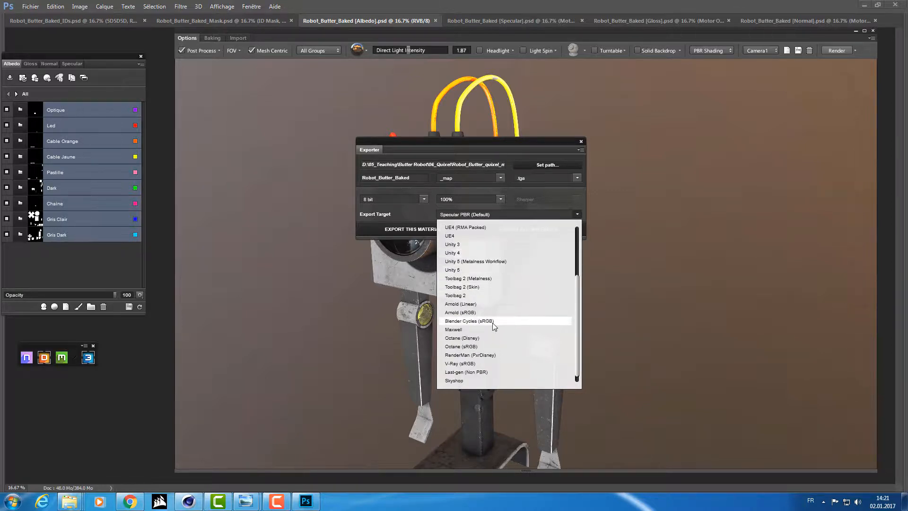
{"action": "scroll", "coordinate": [492, 339], "scroll_direction": "down", "scroll_amount": 1}
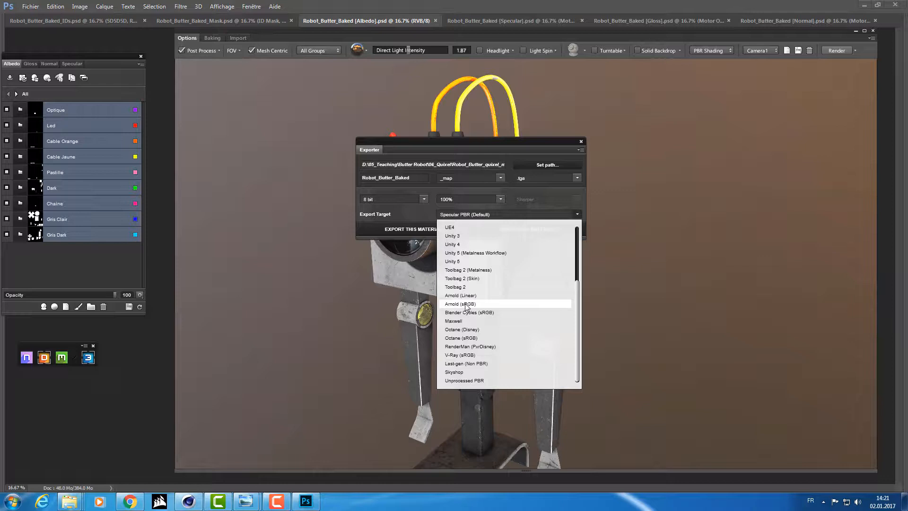
{"action": "left_click", "coordinate": [461, 304]}
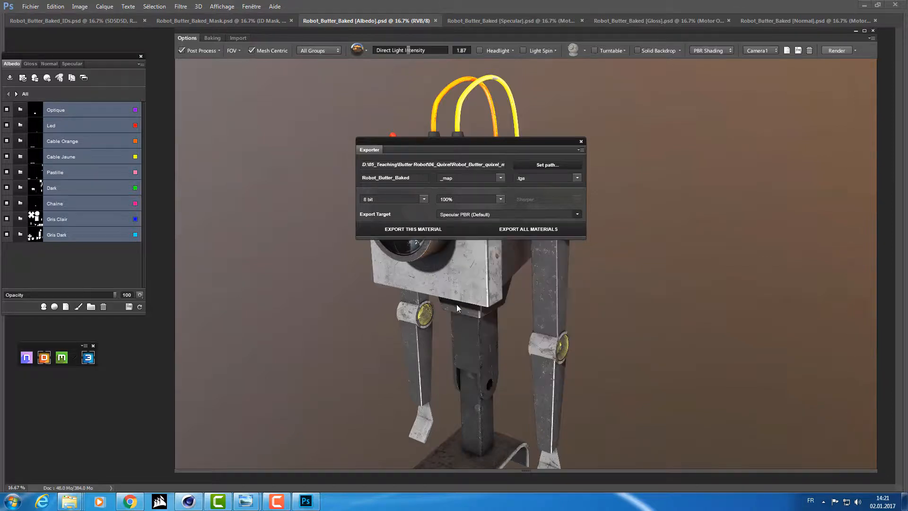
Set the export path to the 01_Maps folder under 04_Butter_Robot/01_C4D/03_Quixel/02_Out and export all materials
{"action": "left_click", "coordinate": [550, 164]}
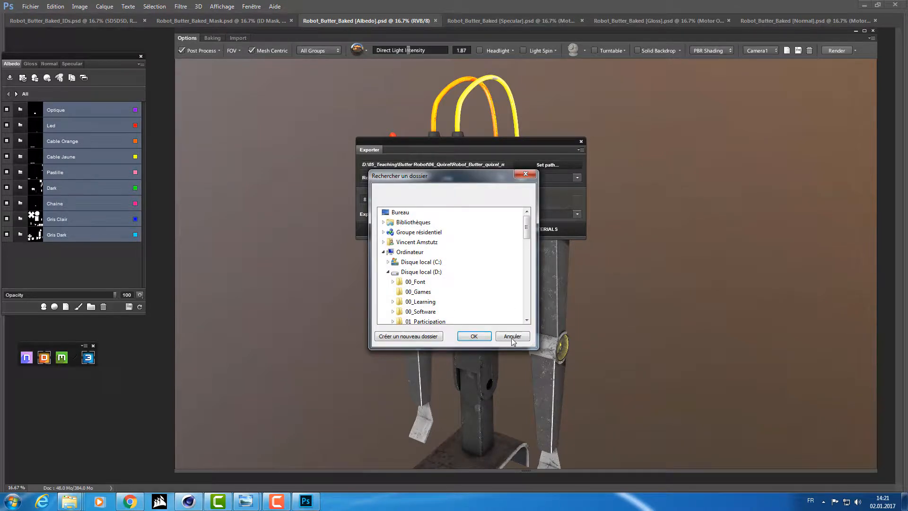
{"action": "left_click_drag", "start_coordinate": [533, 346], "coordinate": [617, 424]}
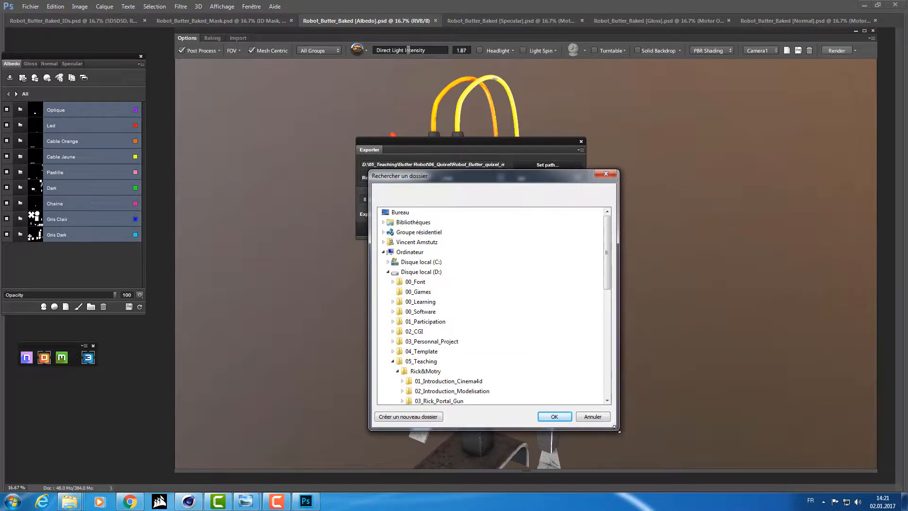
{"action": "left_click_drag", "start_coordinate": [483, 171], "coordinate": [497, 97]}
{"action": "scroll", "coordinate": [563, 263], "scroll_direction": "down", "scroll_amount": 6}
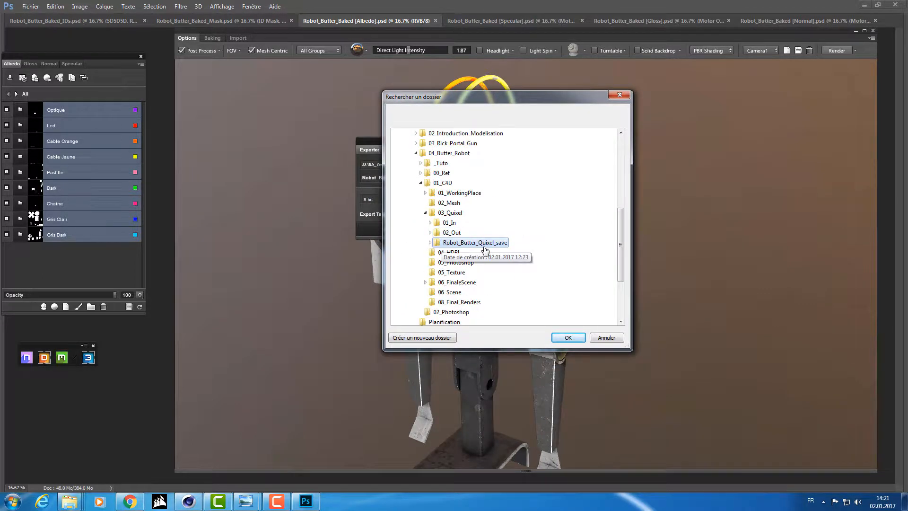
{"action": "left_click", "coordinate": [455, 233]}
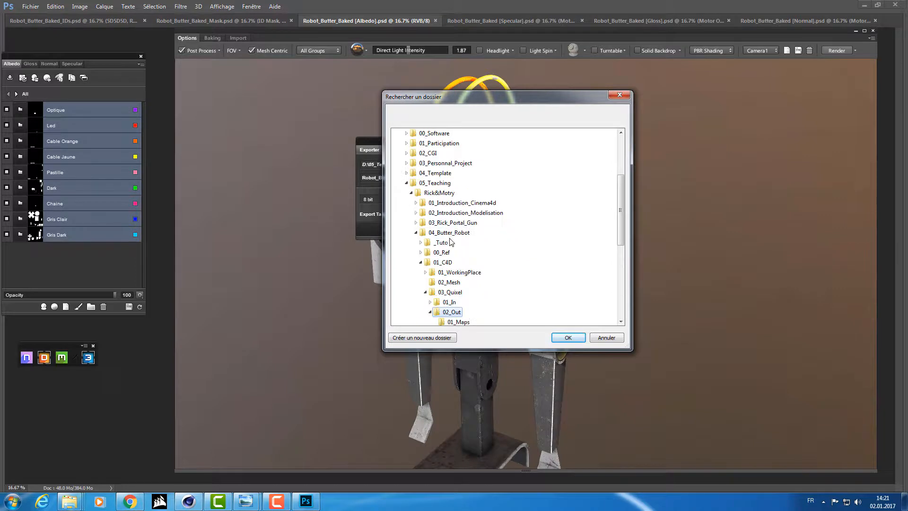
{"action": "scroll", "coordinate": [472, 287], "scroll_direction": "down", "scroll_amount": 2}
{"action": "left_click", "coordinate": [457, 262]}
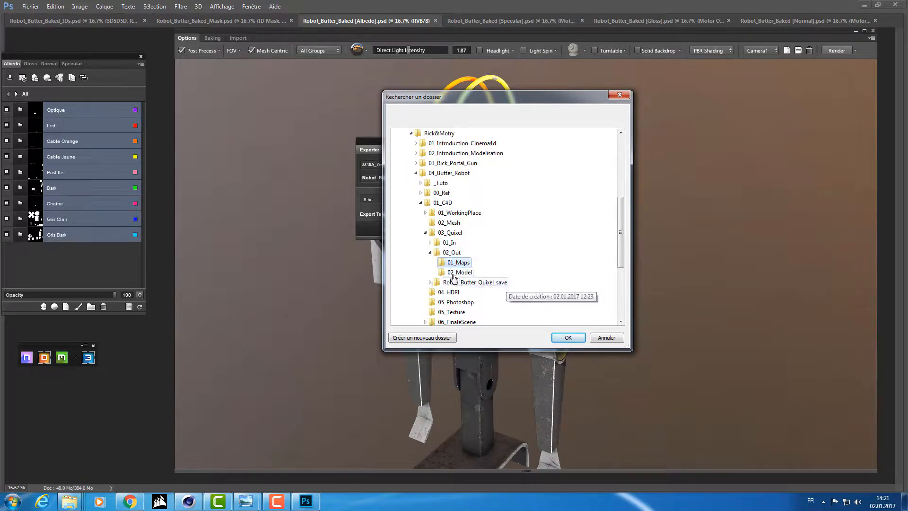
{"action": "left_click", "coordinate": [567, 337]}
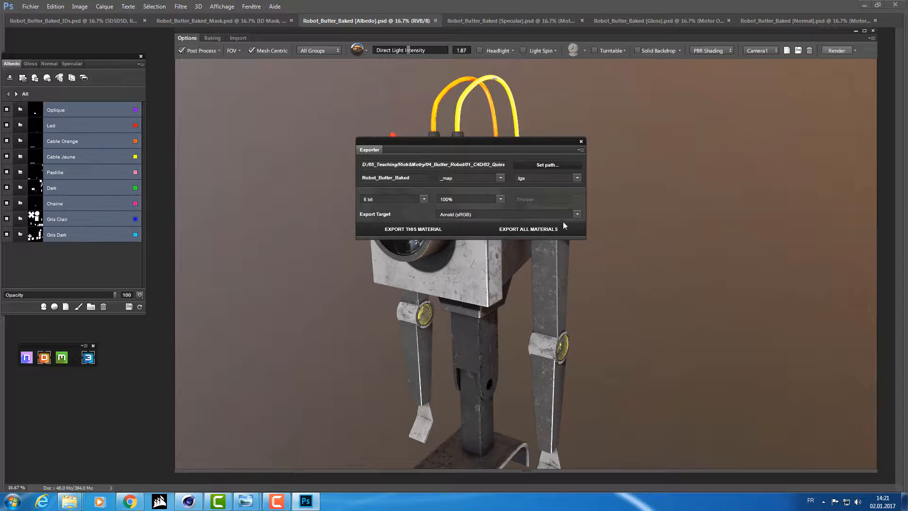
{"action": "left_click", "coordinate": [531, 228]}
{"action": "left_click_drag", "start_coordinate": [479, 150], "coordinate": [469, 127]}
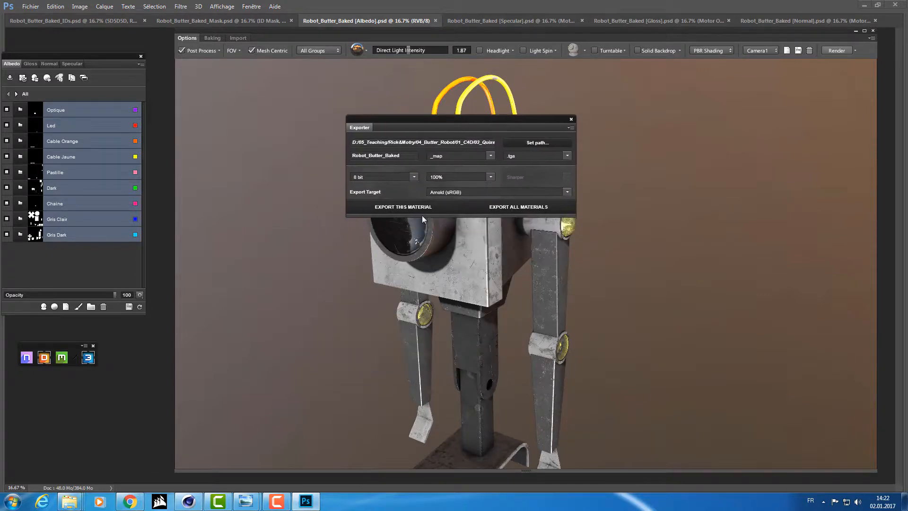
Switch to File Explorer and open the export folder 03_Quixel/02_Out/01_Maps
{"action": "mouse_move", "coordinate": [69, 501]}
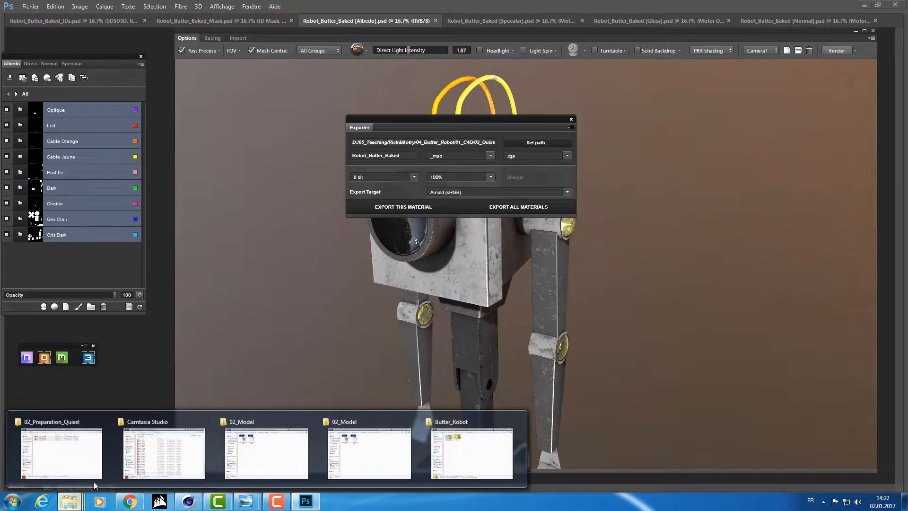
{"action": "left_click", "coordinate": [359, 454]}
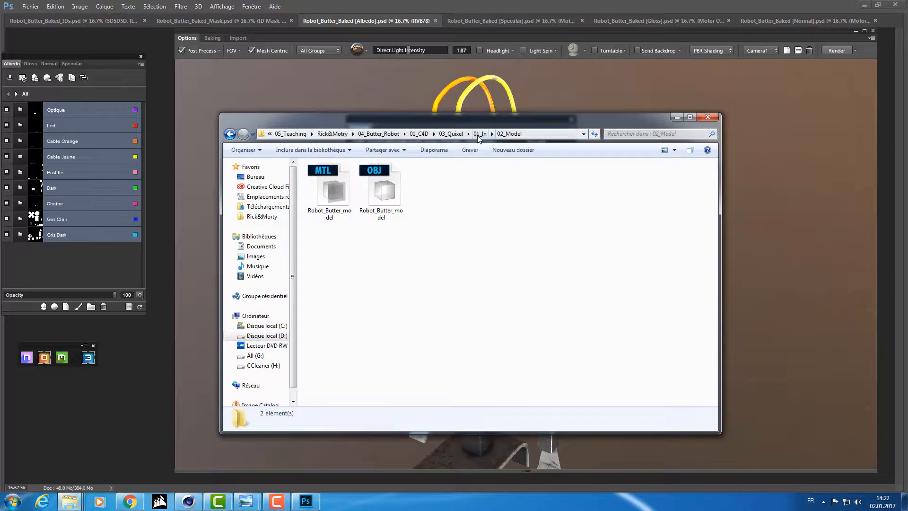
{"action": "left_click", "coordinate": [451, 134]}
{"action": "left_click", "coordinate": [367, 189]}
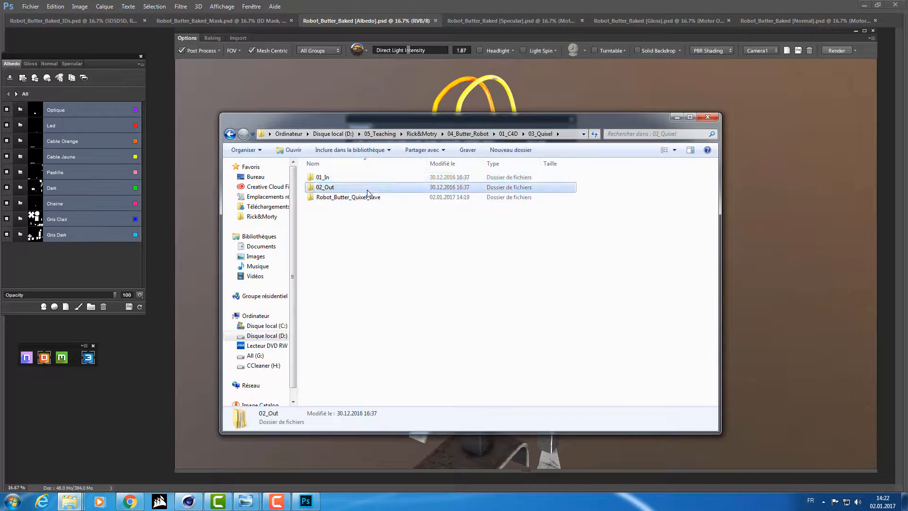
{"action": "double_click", "coordinate": [367, 189]}
{"action": "double_click", "coordinate": [326, 177]}
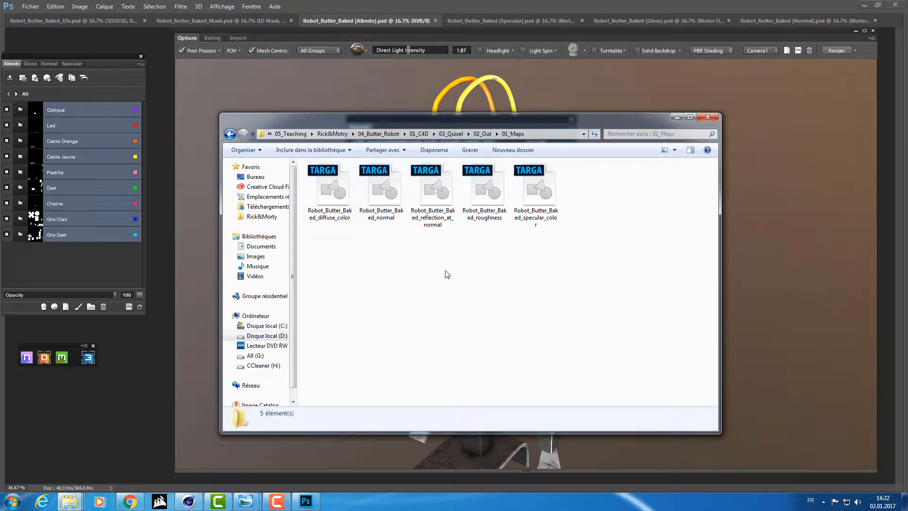
Examine the exported diffuse color, normal, reflection, roughness and specular color Targa files, and return to Photoshop
{"action": "left_click_drag", "start_coordinate": [608, 250], "coordinate": [309, 162]}
{"action": "left_click", "coordinate": [447, 297]}
{"action": "left_click", "coordinate": [337, 217]}
{"action": "left_click", "coordinate": [383, 214]}
{"action": "left_click", "coordinate": [435, 215]}
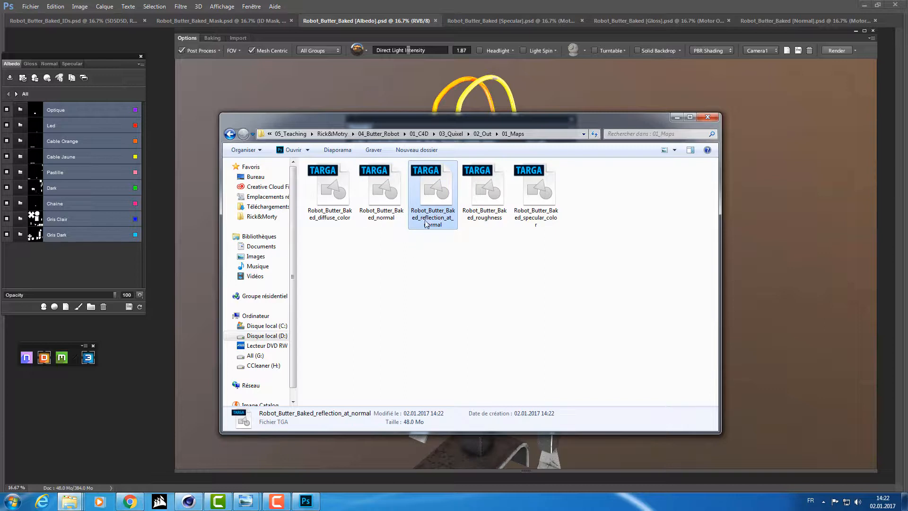
{"action": "left_click", "coordinate": [487, 209]}
{"action": "left_click", "coordinate": [539, 204]}
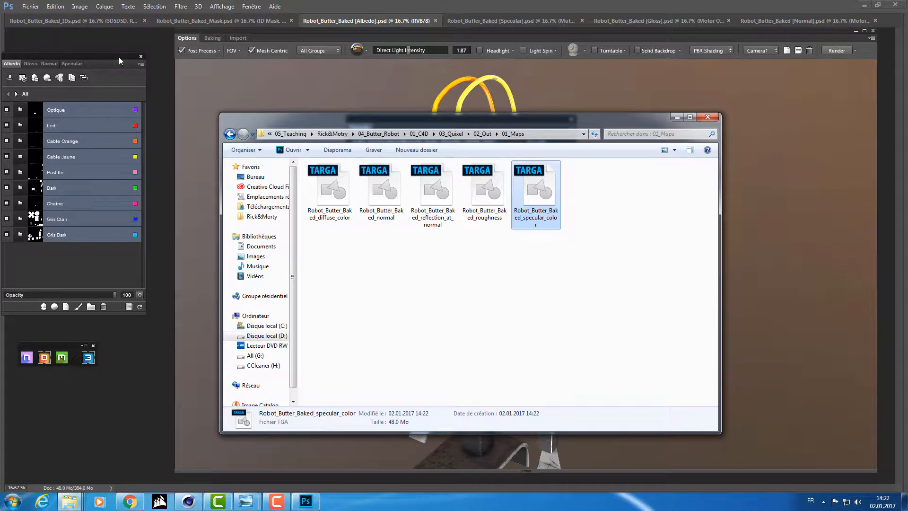
{"action": "left_click_drag", "start_coordinate": [119, 57], "coordinate": [126, 54]}
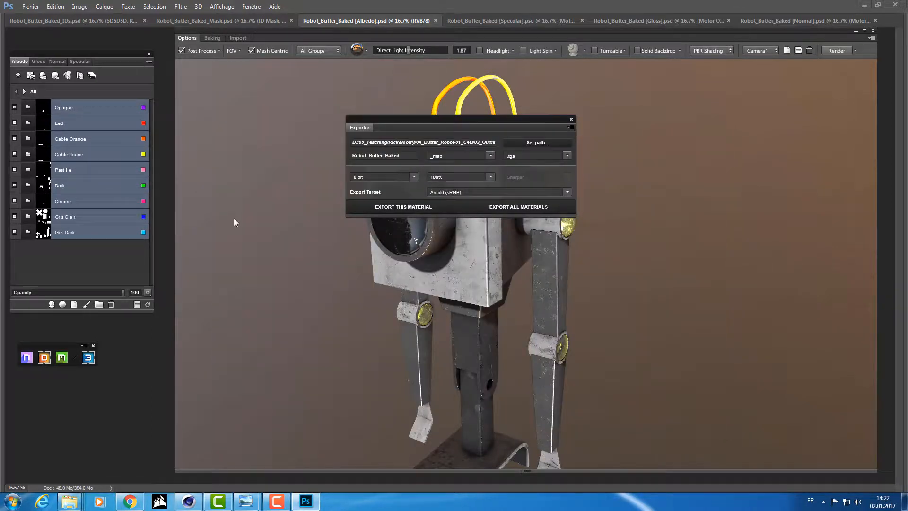
Close the Exporter, save the texturing project, and exit it, saving again when asked
{"action": "left_click", "coordinate": [571, 119]}
{"action": "left_click", "coordinate": [137, 304]}
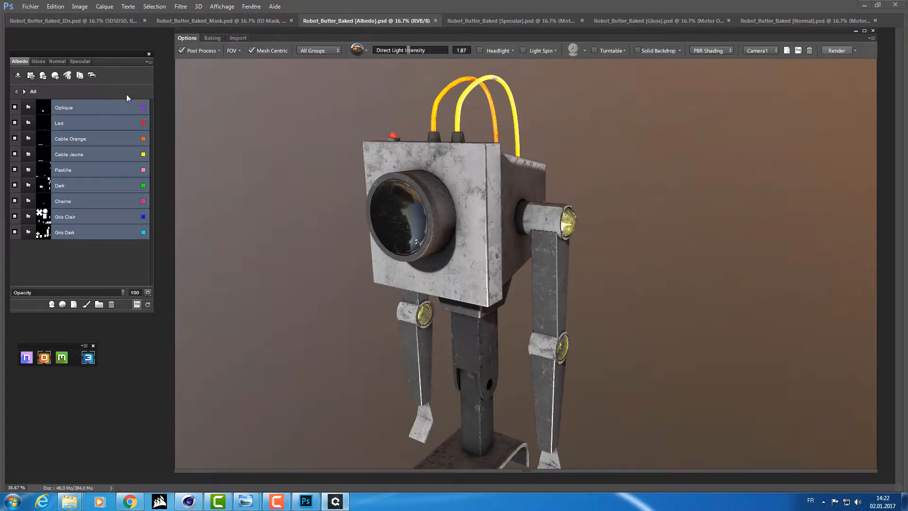
{"action": "left_click", "coordinate": [148, 62]}
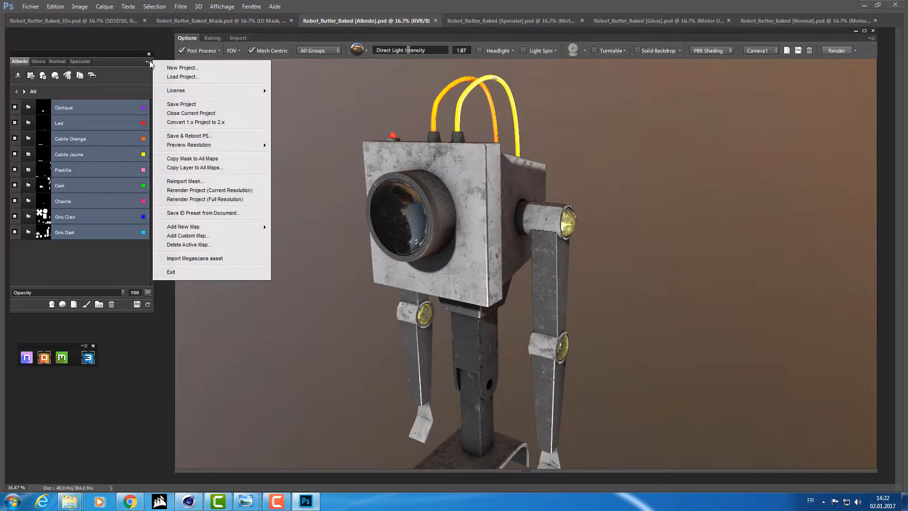
{"action": "left_click", "coordinate": [176, 272]}
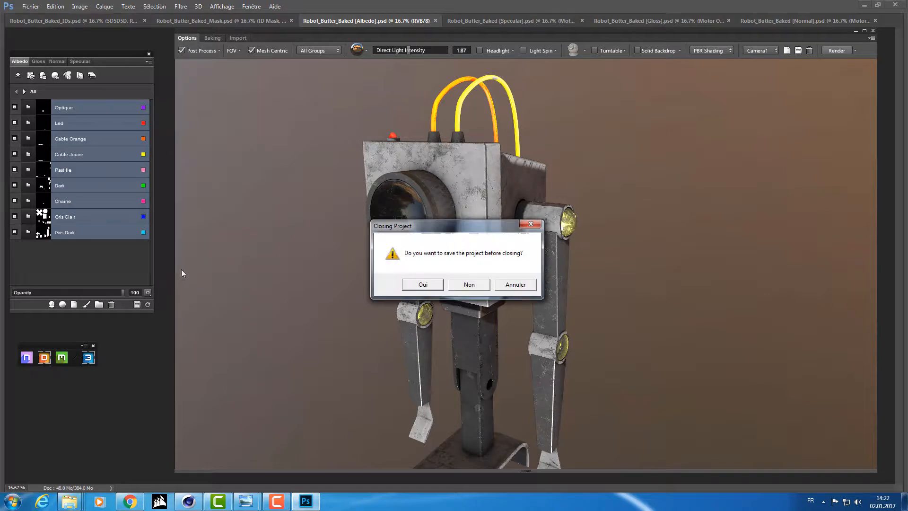
{"action": "left_click", "coordinate": [438, 284]}
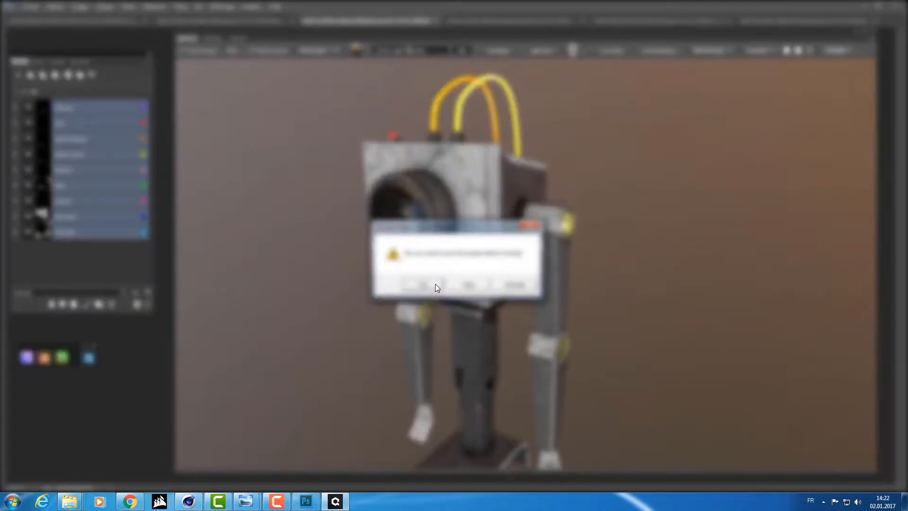
{"action": "left_click", "coordinate": [435, 285]}
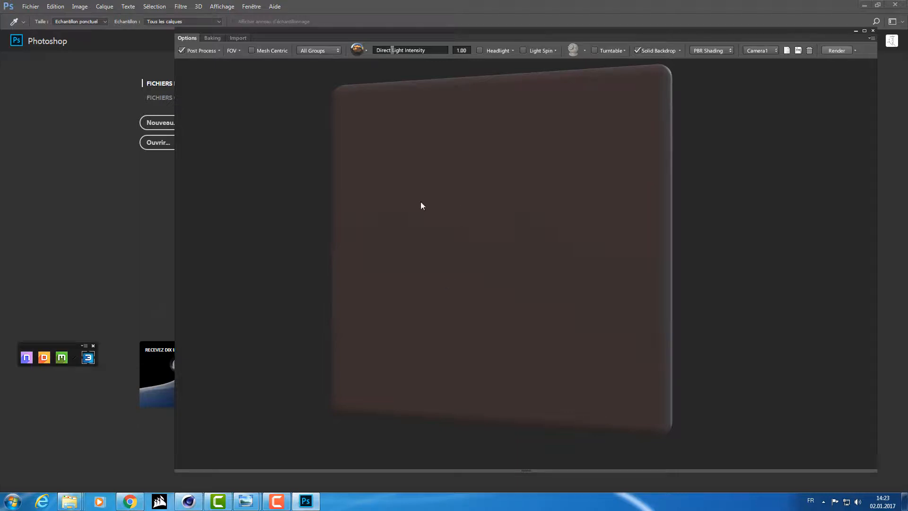
Close the 3D preview, the Quixel Suite launcher and Photoshop
{"action": "left_click_drag", "start_coordinate": [422, 205], "coordinate": [465, 283]}
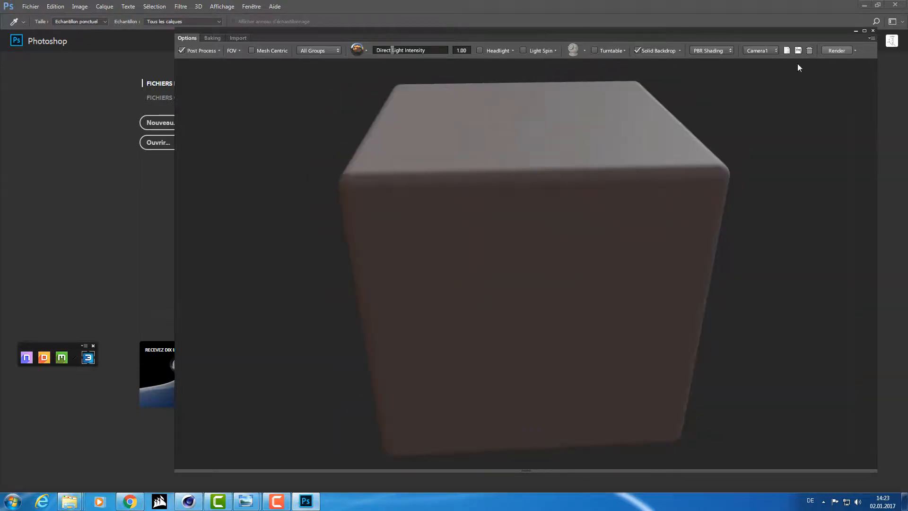
{"action": "left_click", "coordinate": [60, 295]}
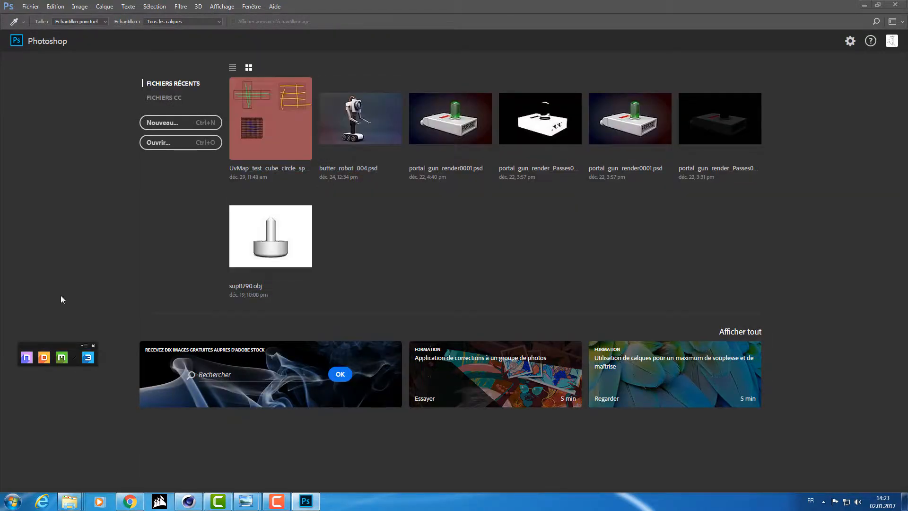
{"action": "left_click", "coordinate": [93, 346]}
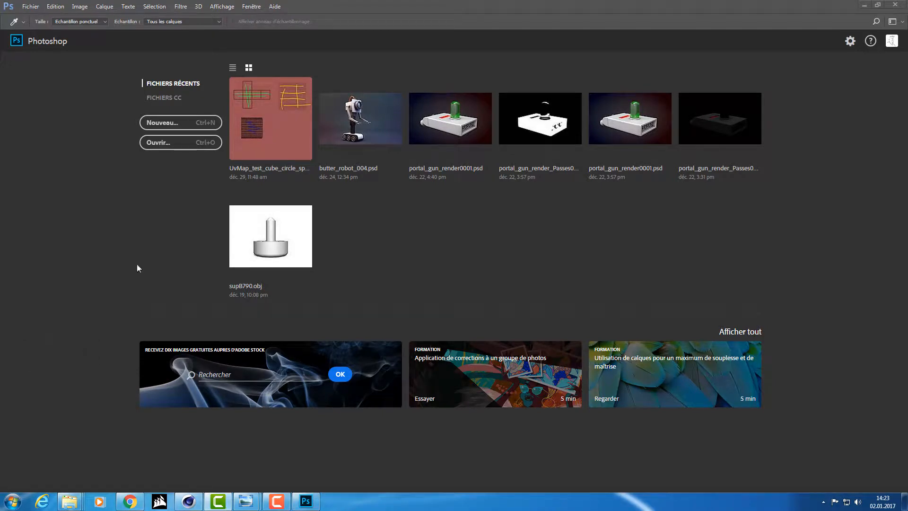
{"action": "left_click", "coordinate": [900, 4]}
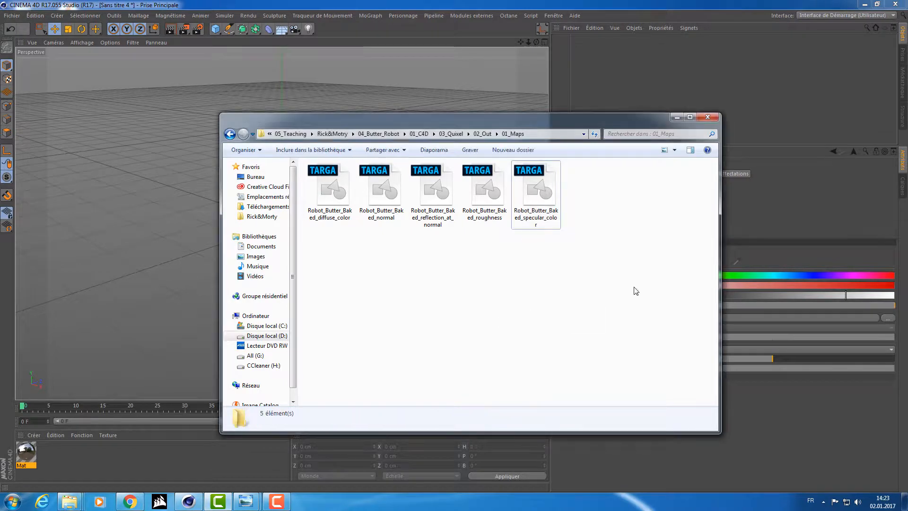
Look over the exported Targa maps in the 01_Maps folder and move its window aside
{"action": "left_click_drag", "start_coordinate": [676, 252], "coordinate": [298, 194]}
{"action": "left_click", "coordinate": [478, 300]}
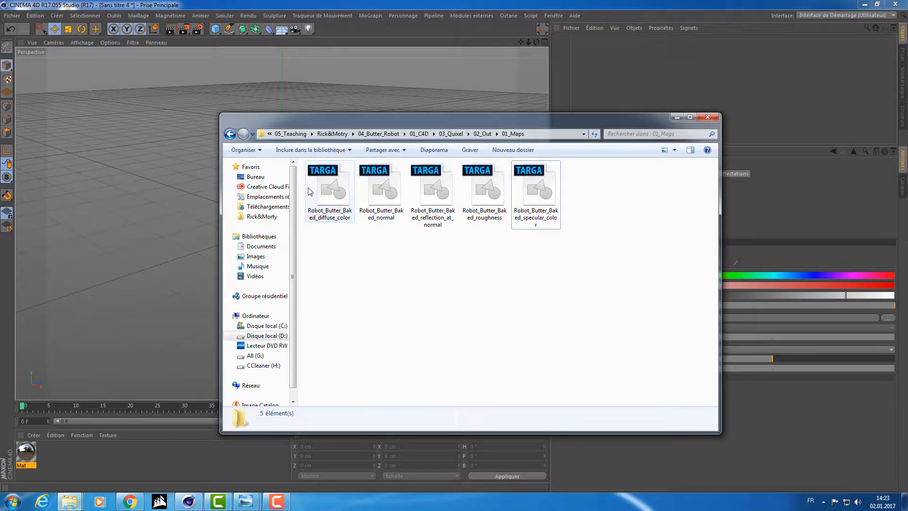
{"action": "left_click_drag", "start_coordinate": [605, 251], "coordinate": [269, 150]}
{"action": "left_click", "coordinate": [439, 243]}
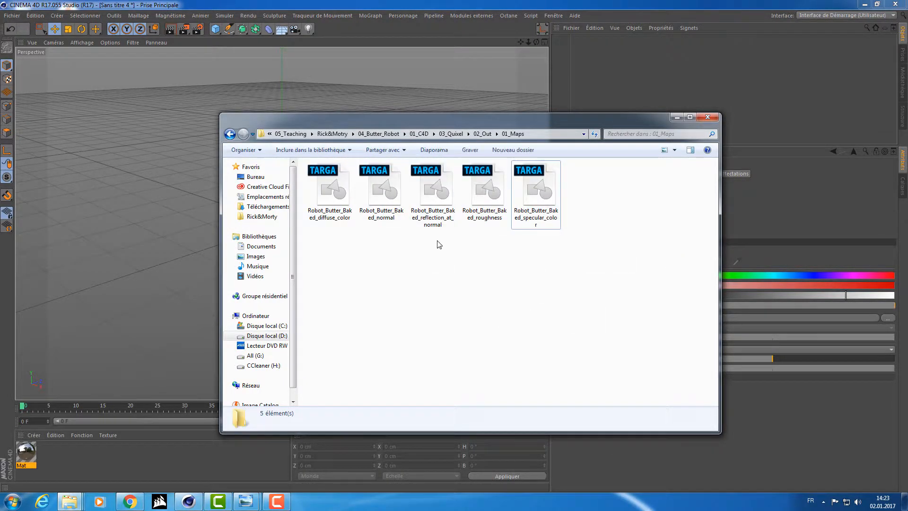
{"action": "left_click_drag", "start_coordinate": [484, 117], "coordinate": [610, 79]}
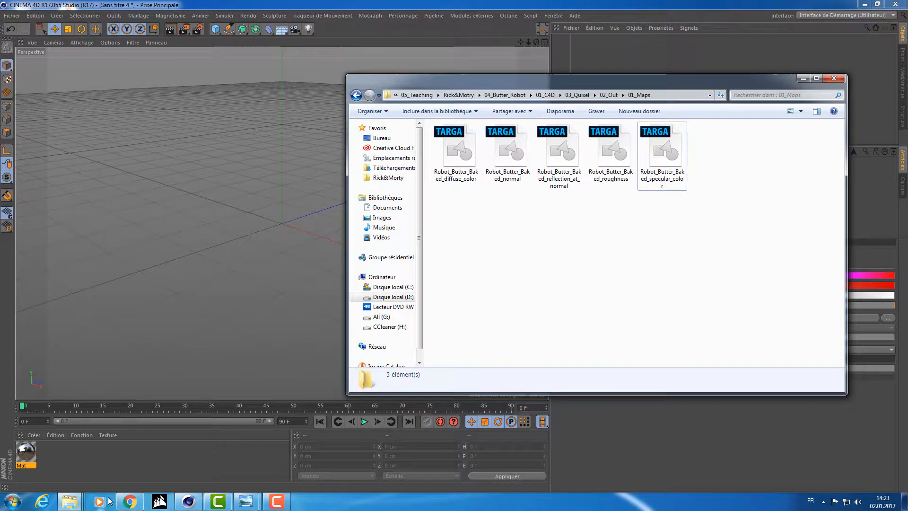
Bring up the 02_Model folder window and navigate it to 04_Butter_Robot/01_C4D/01_WorkingPlace
{"action": "mouse_move", "coordinate": [70, 504]}
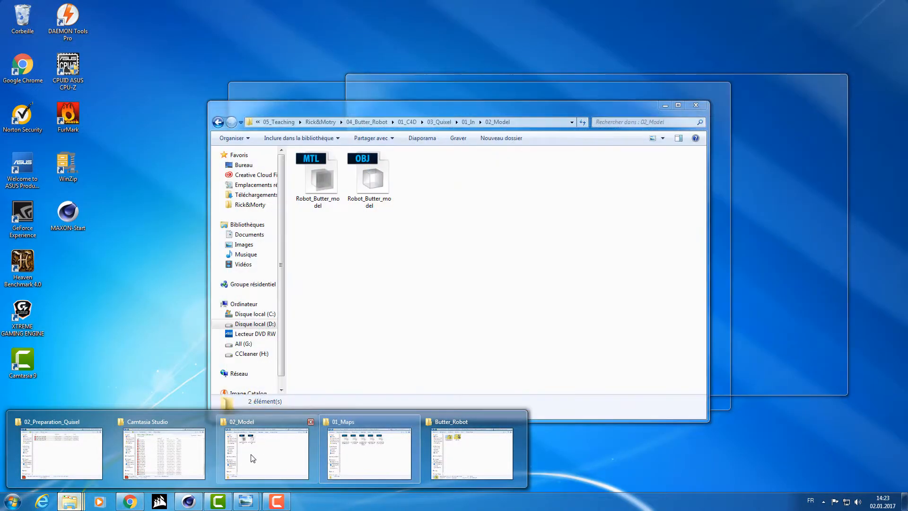
{"action": "left_click", "coordinate": [243, 455]}
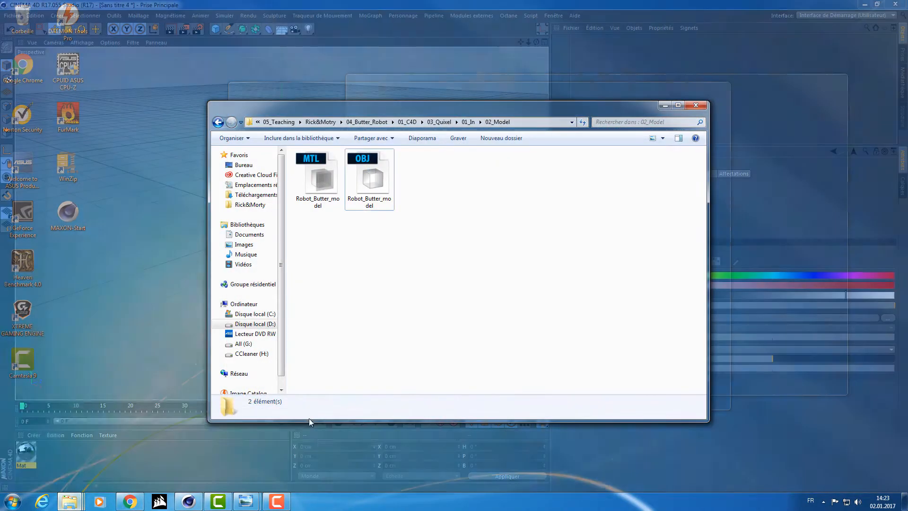
{"action": "left_click_drag", "start_coordinate": [569, 113], "coordinate": [435, 108]}
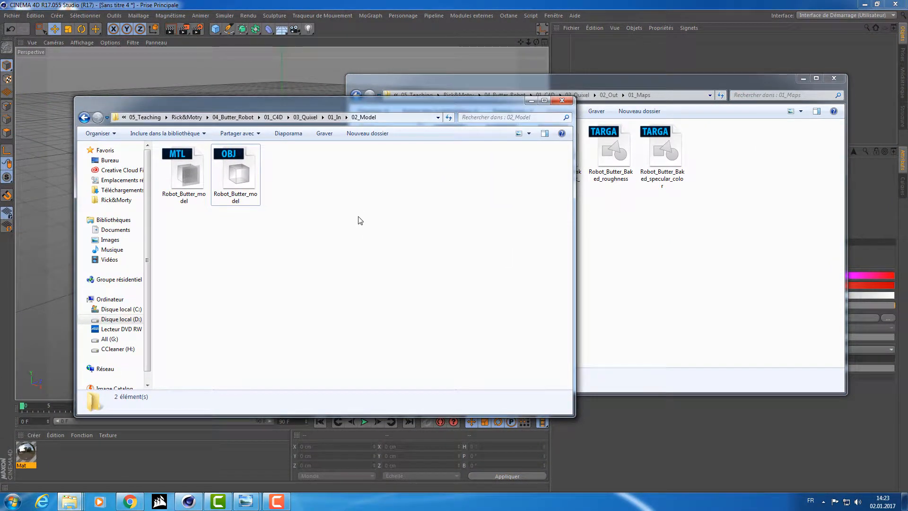
{"action": "key", "text": "BackSpace"}
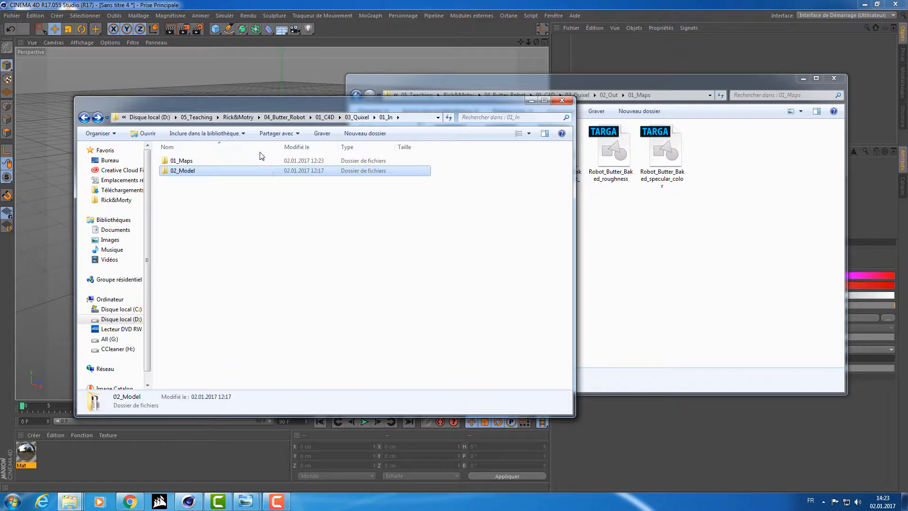
{"action": "left_click", "coordinate": [284, 118]}
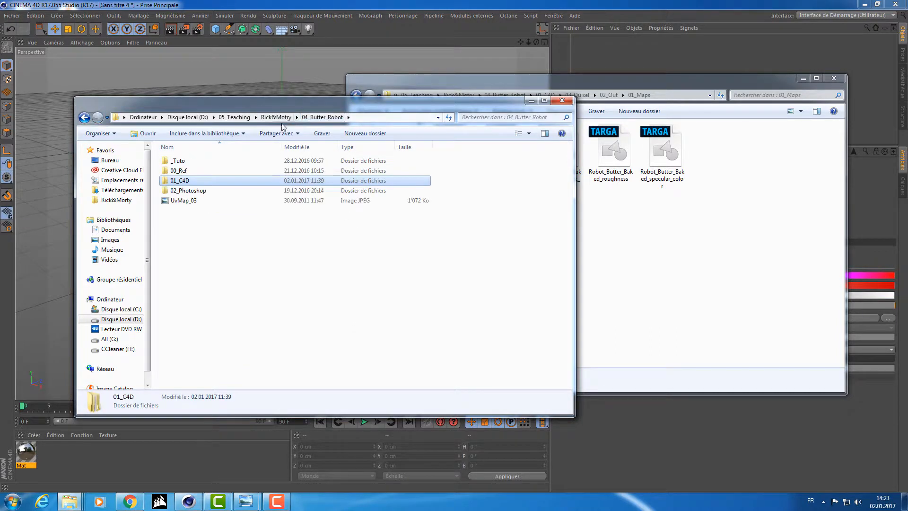
{"action": "double_click", "coordinate": [189, 180]}
{"action": "double_click", "coordinate": [197, 161]}
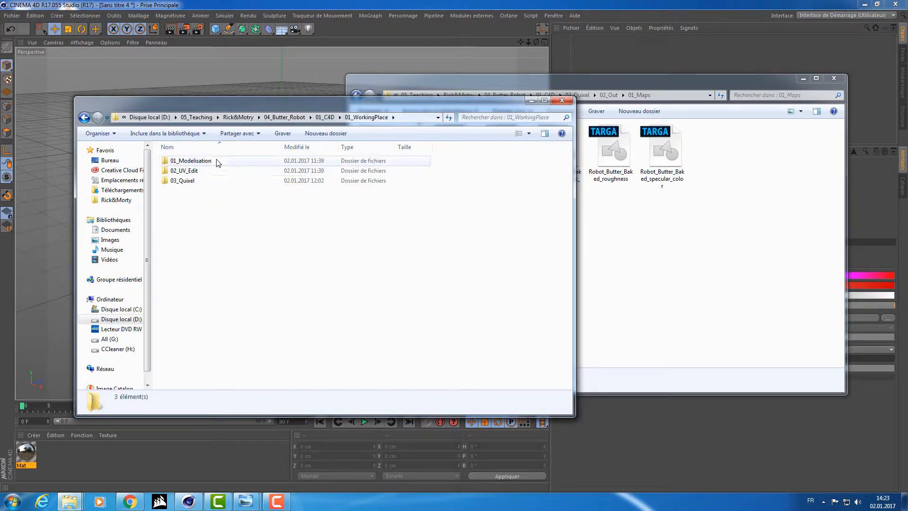
Create a folder named 04_Tex_C4D in 01_WorkingPlace, open it, and switch back to Cinema 4D
{"action": "key", "text": "ctrl+shift+n"}
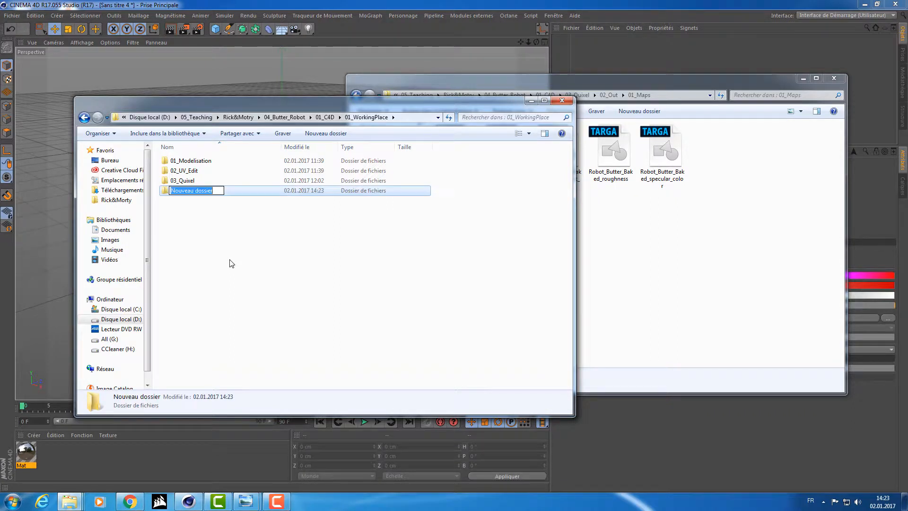
{"action": "type", "text": "04"}
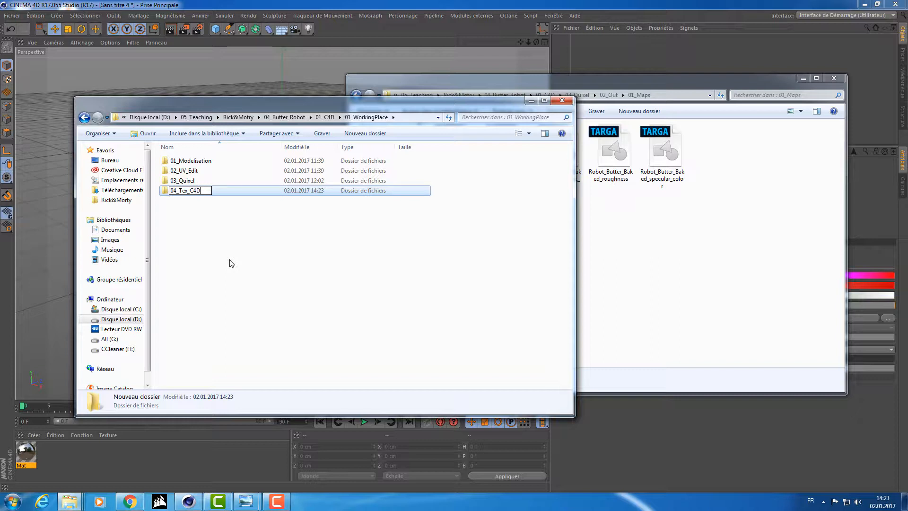
{"action": "type", "text": "_Tex_C4D"}
{"action": "key", "text": "Return"}
{"action": "key", "text": "Return"}
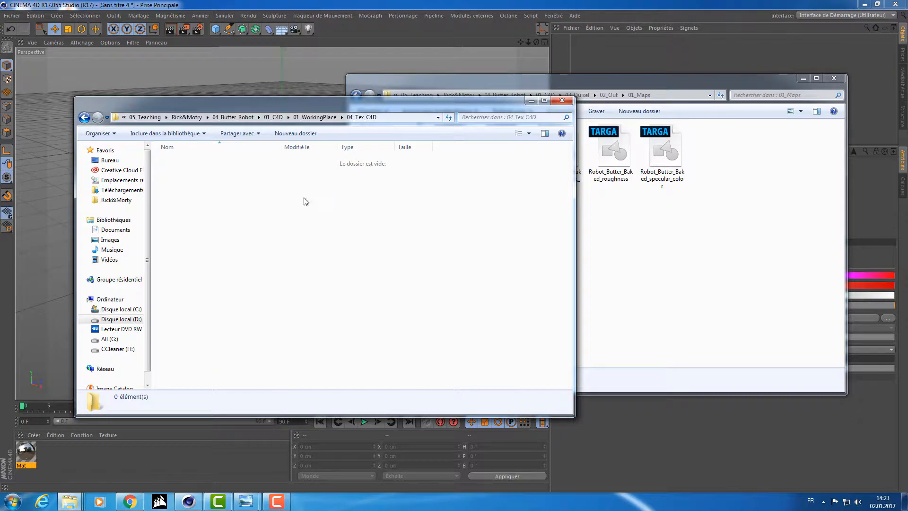
{"action": "left_click", "coordinate": [250, 81]}
{"action": "left_click", "coordinate": [12, 15]}
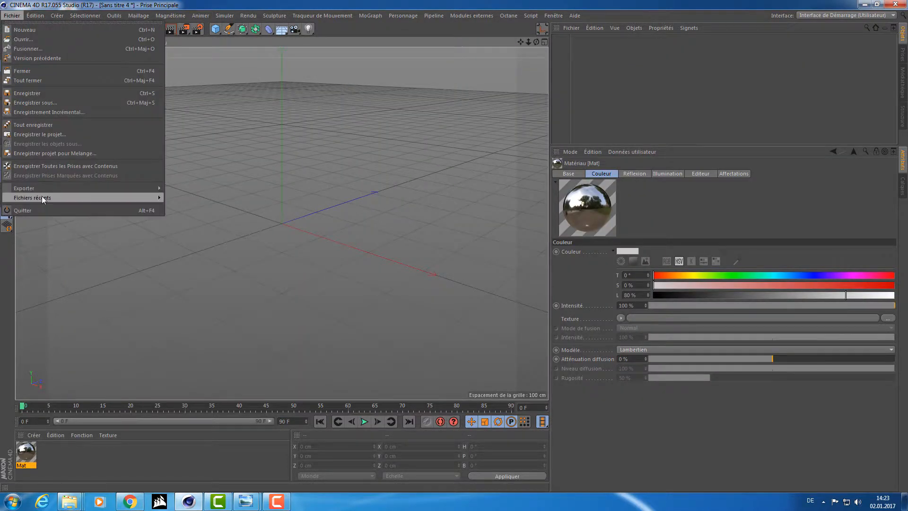
{"action": "mouse_move", "coordinate": [42, 197]}
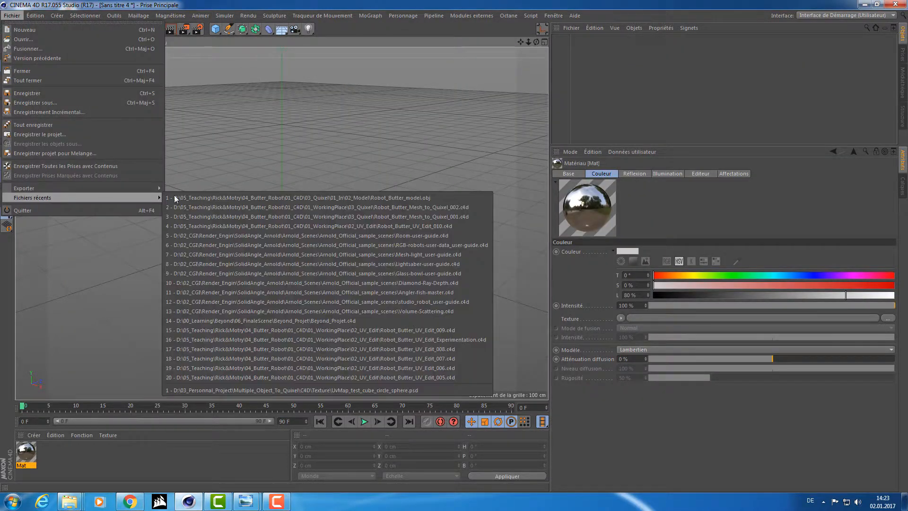
{"action": "left_click", "coordinate": [240, 209]}
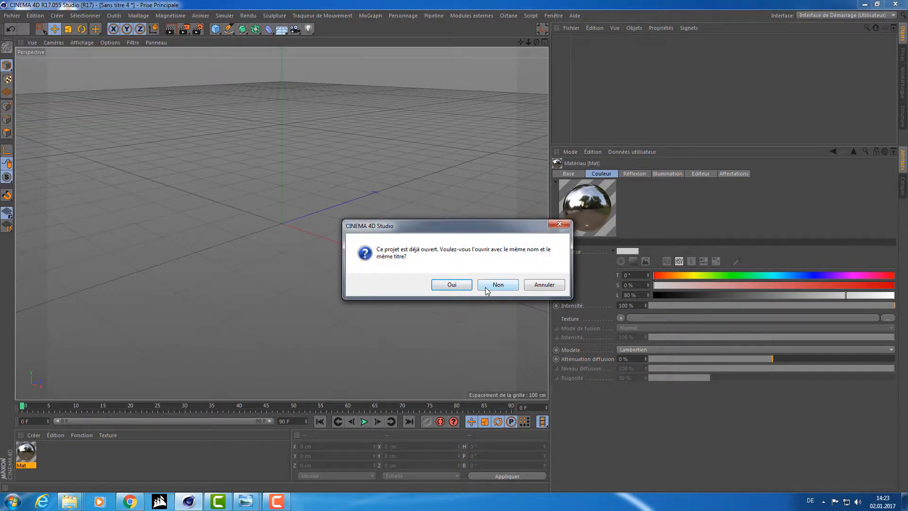
{"action": "left_click", "coordinate": [539, 284]}
Switch to the already open project Robot_Butter_Mesh_to_Quixel_002.c4d
{"action": "key", "text": "v"}
{"action": "mouse_move", "coordinate": [412, 199]}
{"action": "left_click", "coordinate": [404, 229]}
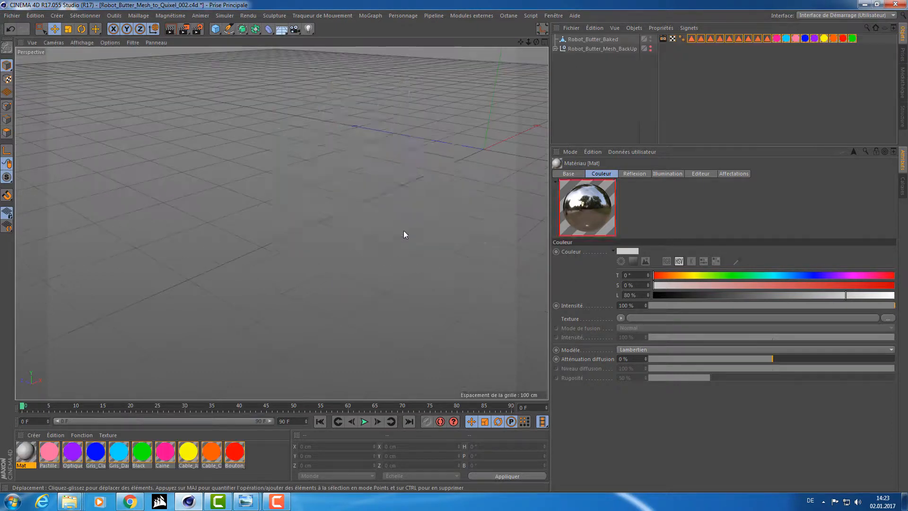
Copy the Robot_Butter_Baked and Robot_Butter_Mesh_BackUp objects into a new project
{"action": "left_click", "coordinate": [592, 38]}
{"action": "left_click", "coordinate": [570, 50], "text": "shift"}
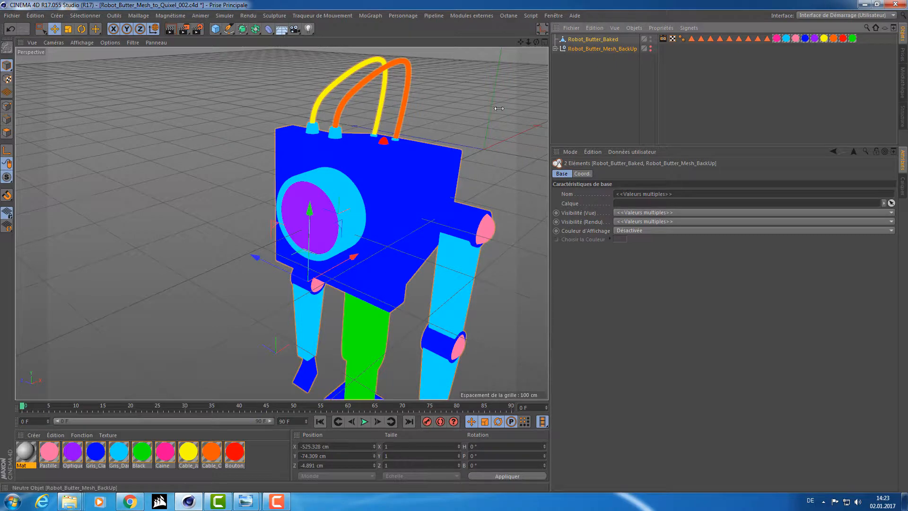
{"action": "key", "text": "ctrl+n"}
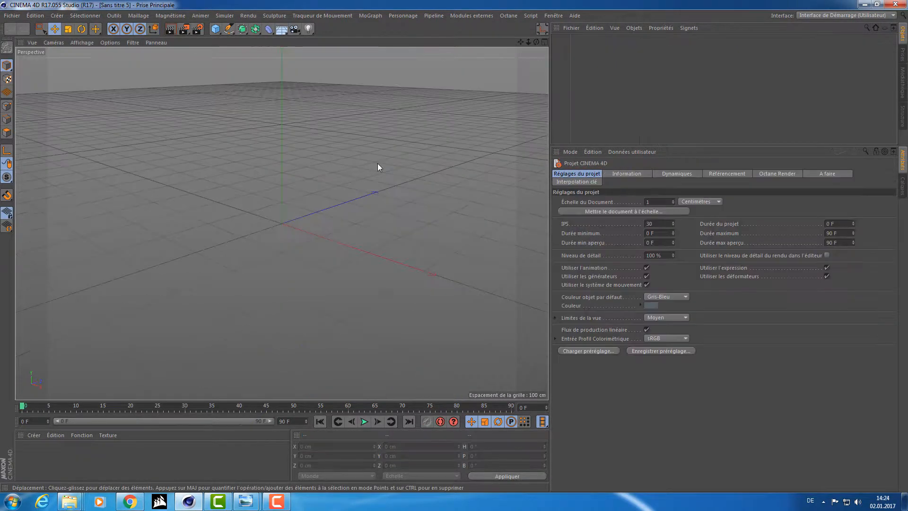
{"action": "key", "text": "ctrl+v"}
{"action": "left_click_drag", "start_coordinate": [364, 179], "coordinate": [392, 192], "text": "alt"}
Save the new project as Robot_Butter_tex_001 in the folder 01_C4D/01_WorkingPlace/04_Tex_C4D
{"action": "key", "text": "ctrl+s"}
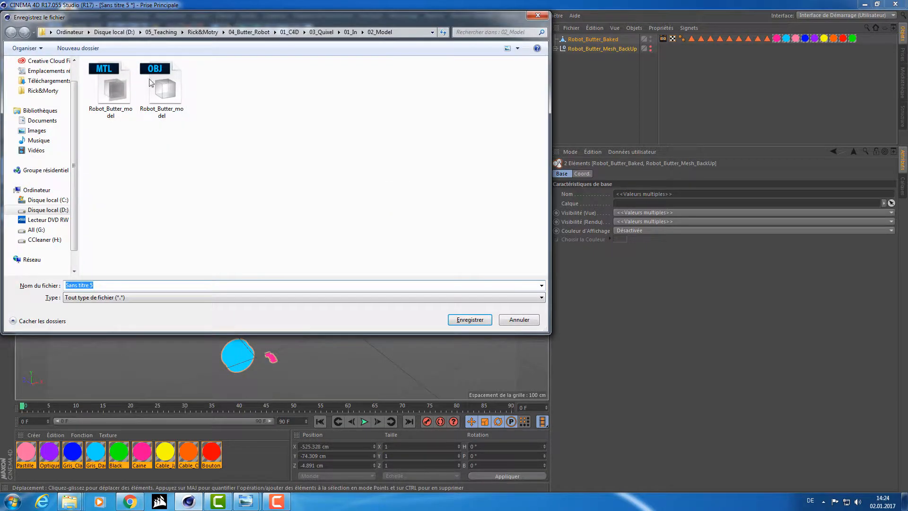
{"action": "left_click", "coordinate": [322, 31]}
{"action": "left_click", "coordinate": [289, 31]}
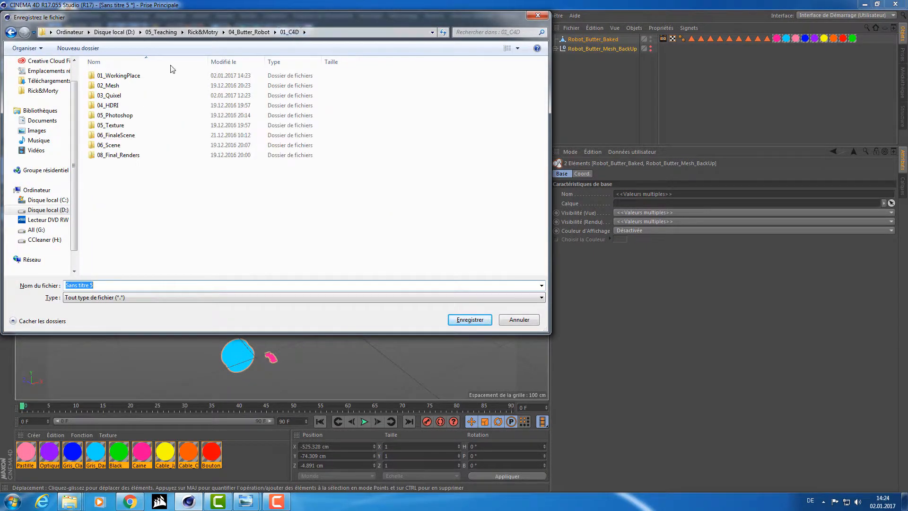
{"action": "left_click", "coordinate": [131, 75]}
{"action": "double_click", "coordinate": [131, 75]}
{"action": "double_click", "coordinate": [126, 105]}
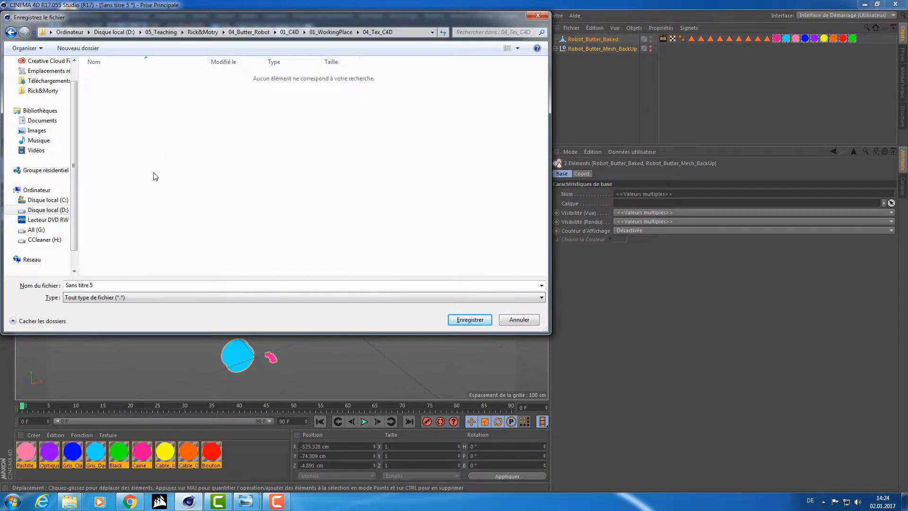
{"action": "triple_click", "coordinate": [130, 286]}
{"action": "type", "text": "Robot_Butter_tex_001"}
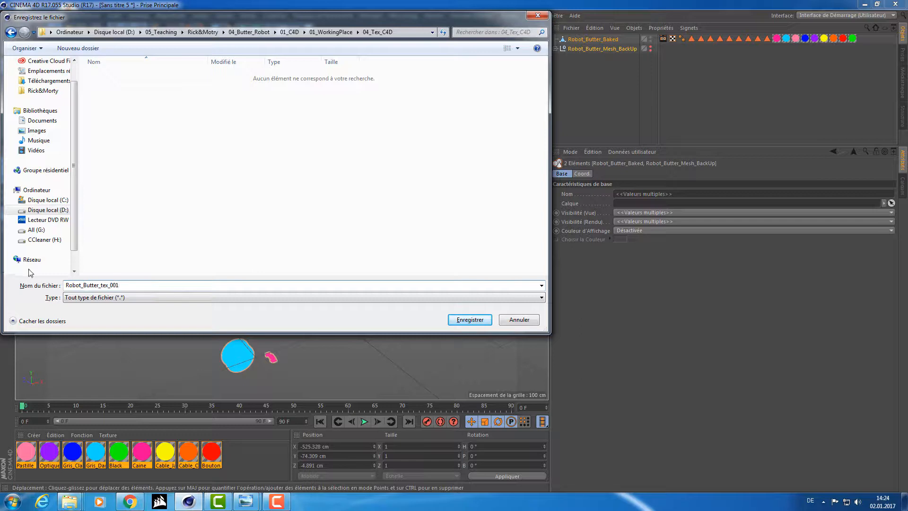
{"action": "left_click", "coordinate": [470, 320]}
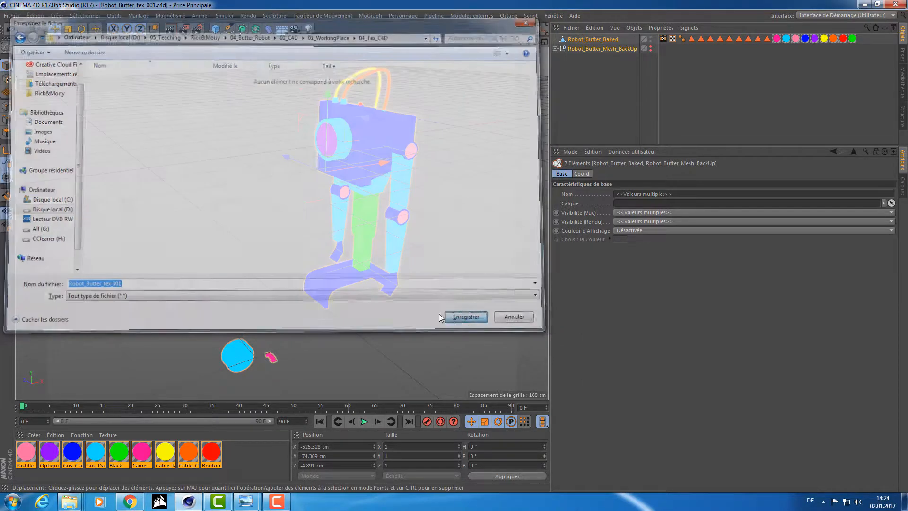
Look at the robot from its other side and deselect both robot objects
{"action": "left_click_drag", "start_coordinate": [401, 179], "coordinate": [389, 166], "text": "alt"}
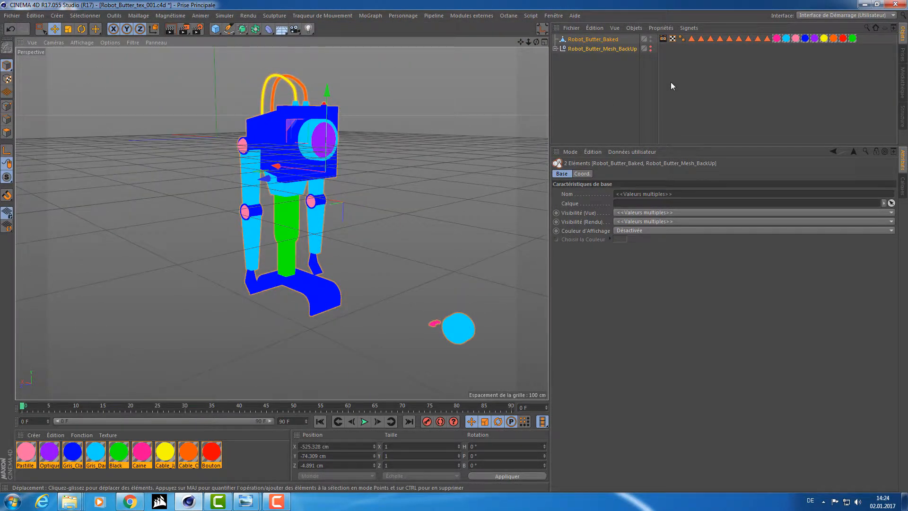
{"action": "left_click_drag", "start_coordinate": [683, 75], "coordinate": [553, 20]}
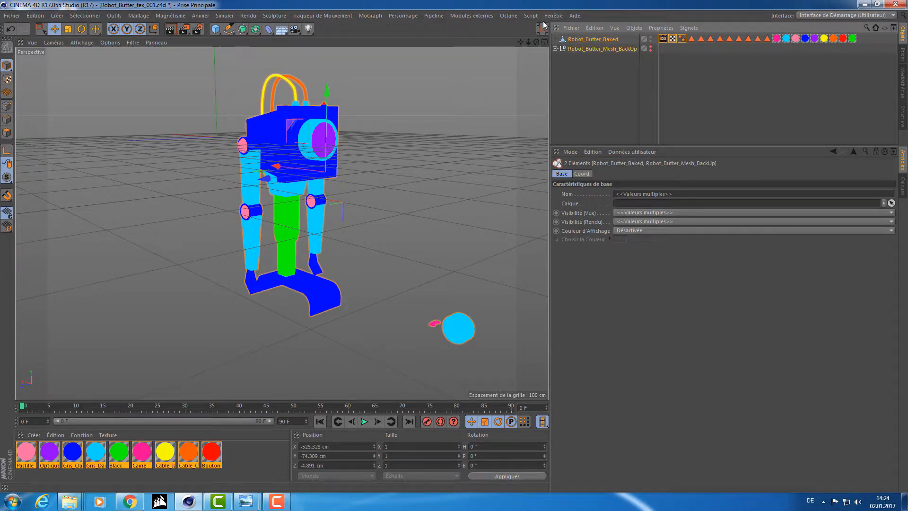
{"action": "left_click", "coordinate": [607, 76]}
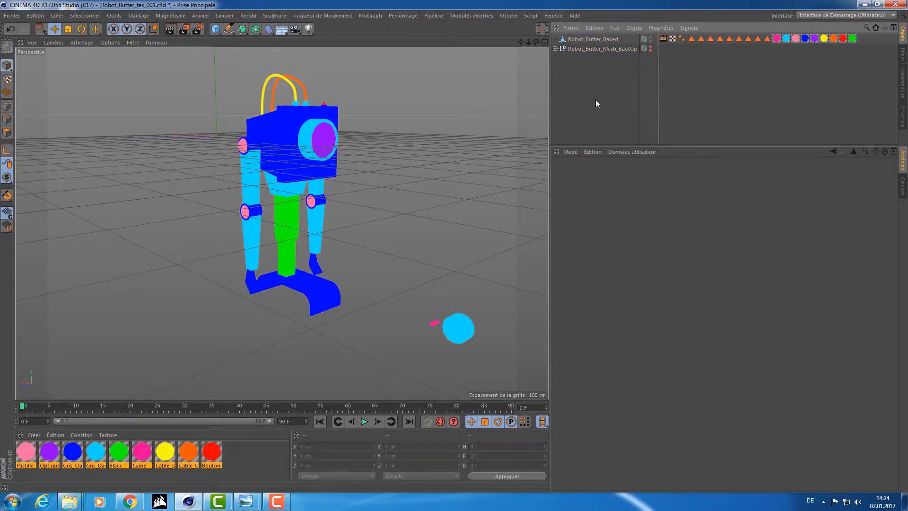
{"action": "key", "text": "alt+Tab"}
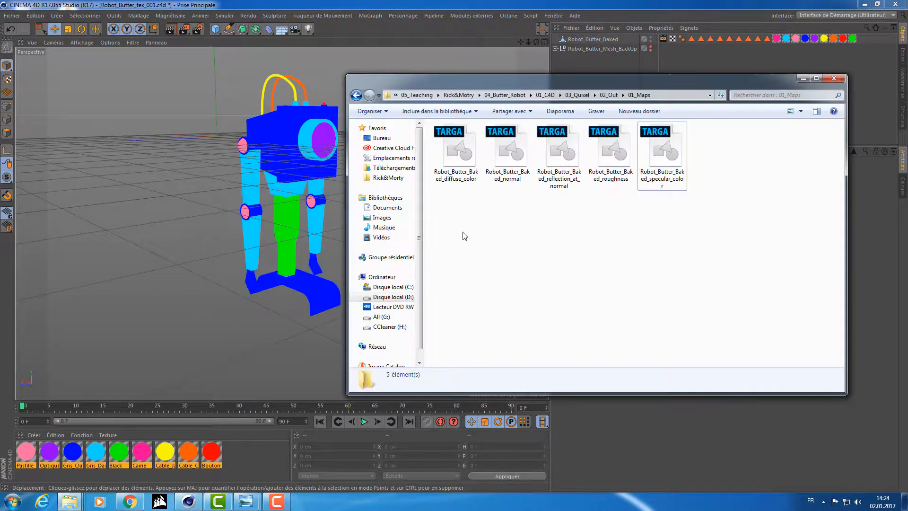
{"action": "left_click_drag", "start_coordinate": [761, 204], "coordinate": [352, 110]}
{"action": "left_click", "coordinate": [676, 246]}
{"action": "left_click_drag", "start_coordinate": [725, 205], "coordinate": [441, 158]}
{"action": "key", "text": "alt+Tab"}
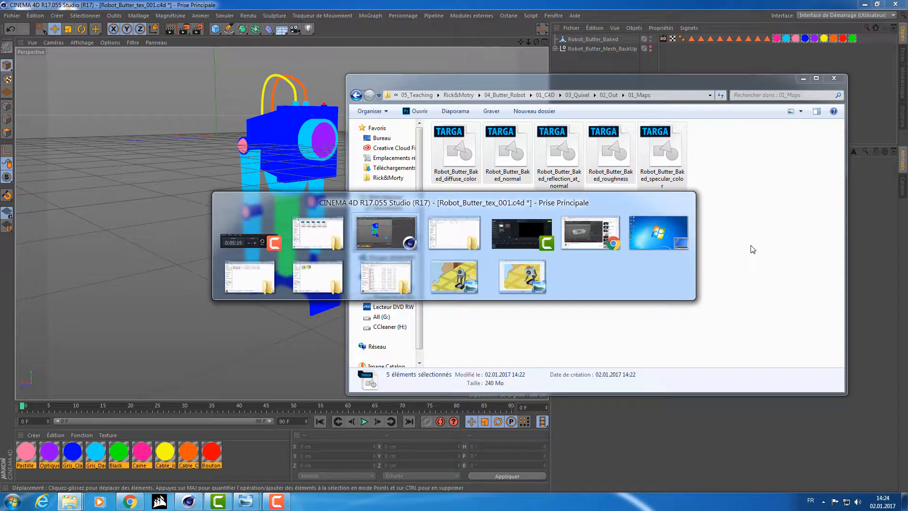
{"action": "key", "text": "alt+Tab"}
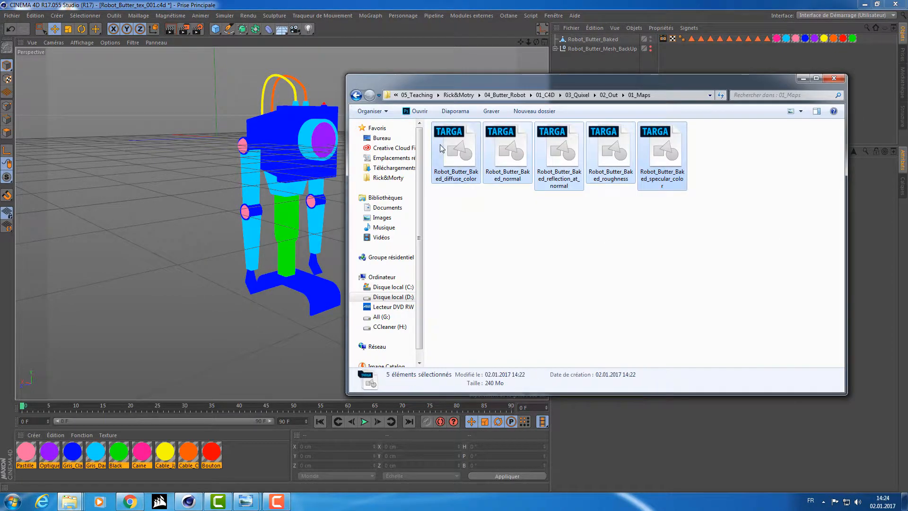
{"action": "right_click", "coordinate": [460, 149]}
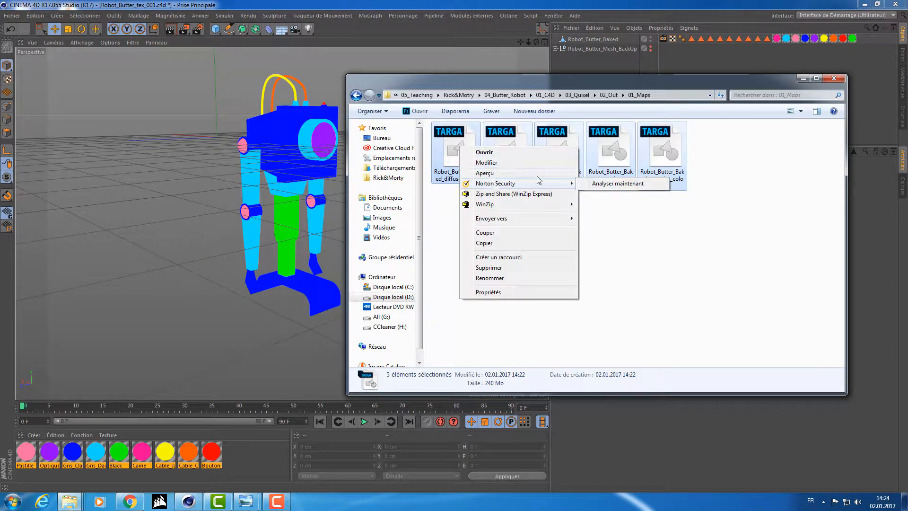
{"action": "left_click", "coordinate": [608, 263]}
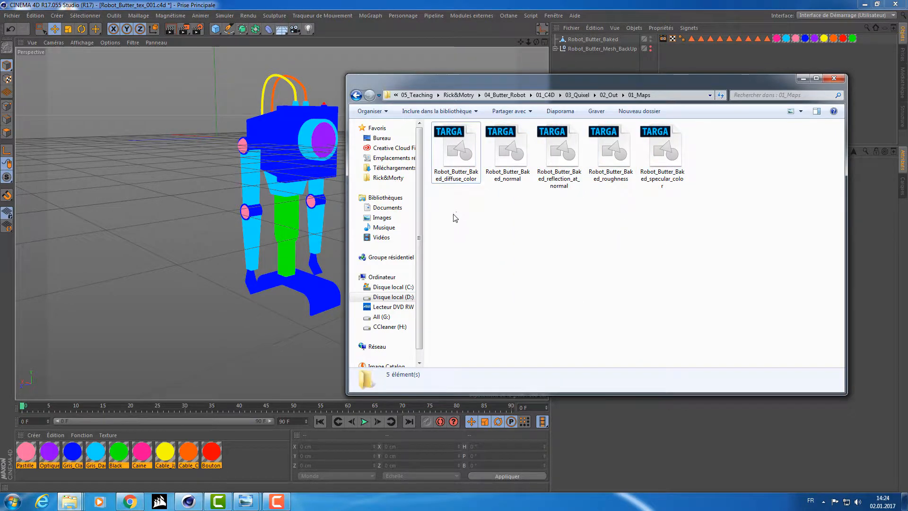
{"action": "left_click", "coordinate": [458, 151]}
{"action": "right_click", "coordinate": [457, 150]}
{"action": "mouse_move", "coordinate": [480, 186]}
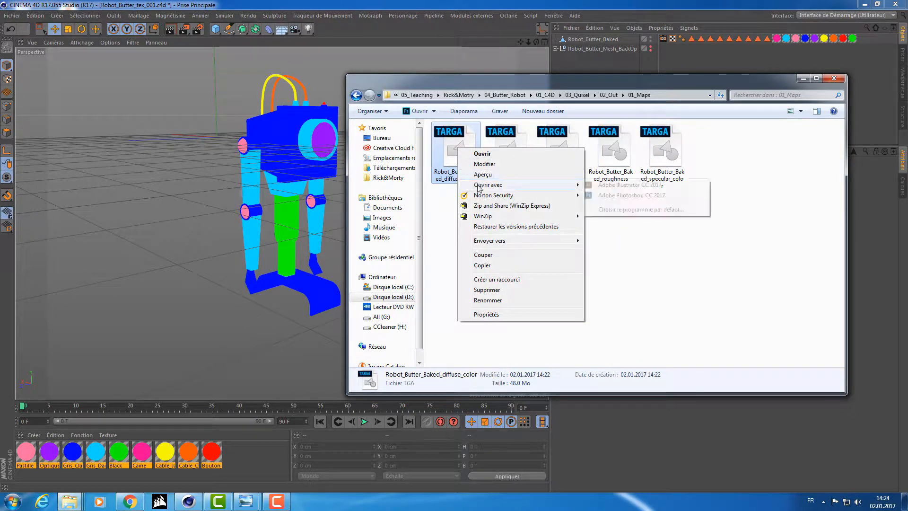
{"action": "left_click", "coordinate": [736, 269]}
{"action": "left_click_drag", "start_coordinate": [737, 275], "coordinate": [433, 118]}
{"action": "right_click", "coordinate": [472, 156]}
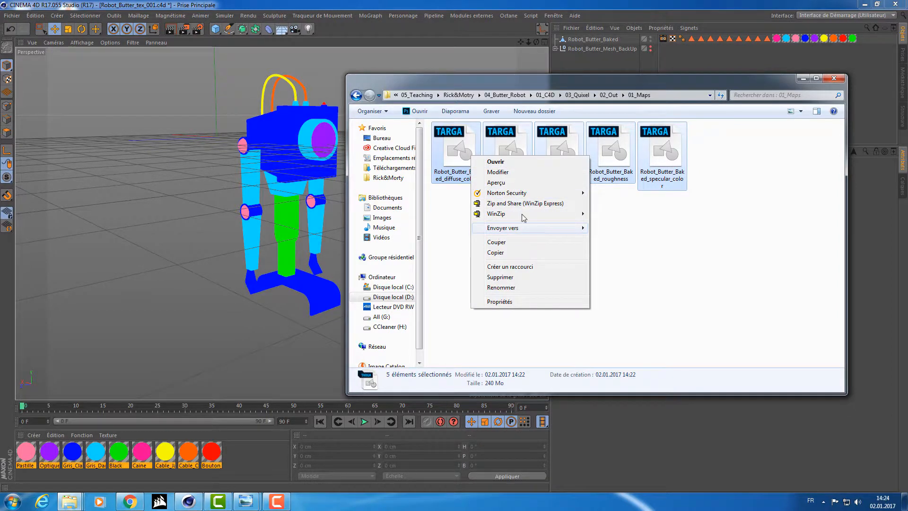
{"action": "left_click", "coordinate": [432, 278]}
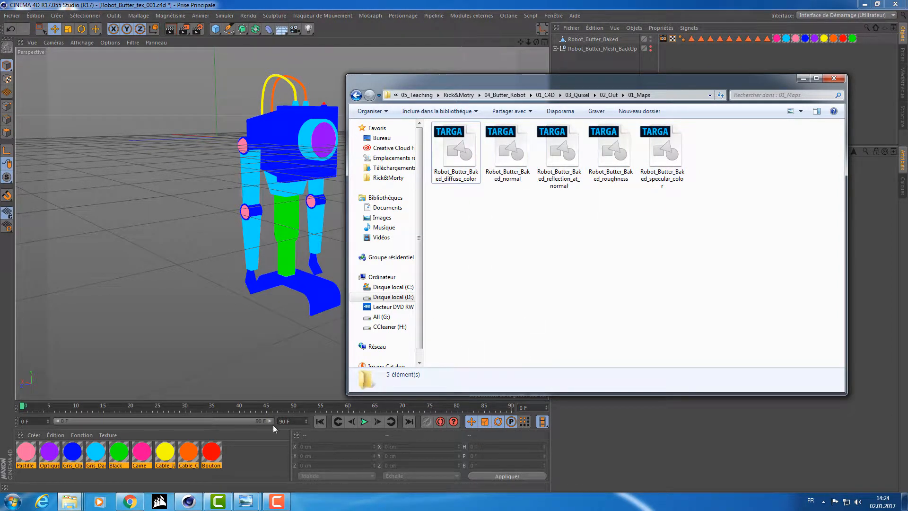
Start Adobe Photoshop CC 2017 and open all five Robot_Butter_Baked TGA maps from the 01_Maps folder in it
{"action": "key", "text": "super"}
{"action": "type", "text": "photo"}
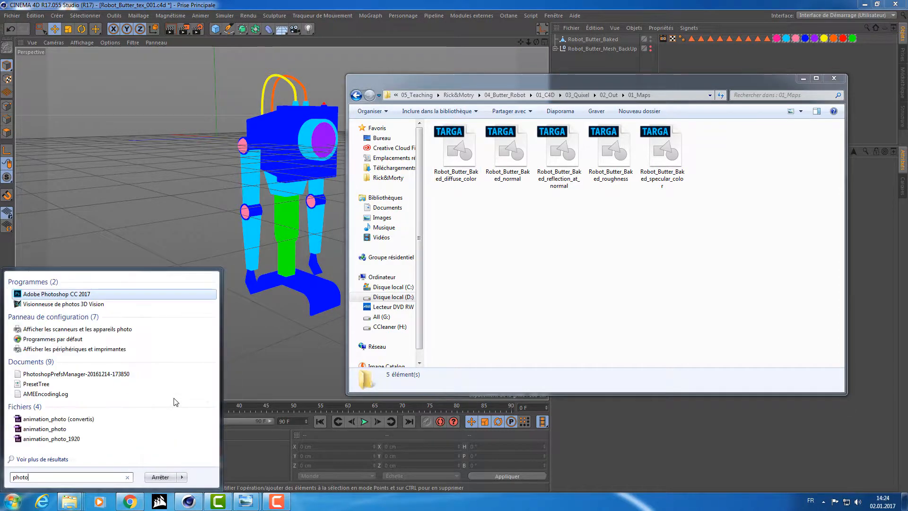
{"action": "key", "text": "Return"}
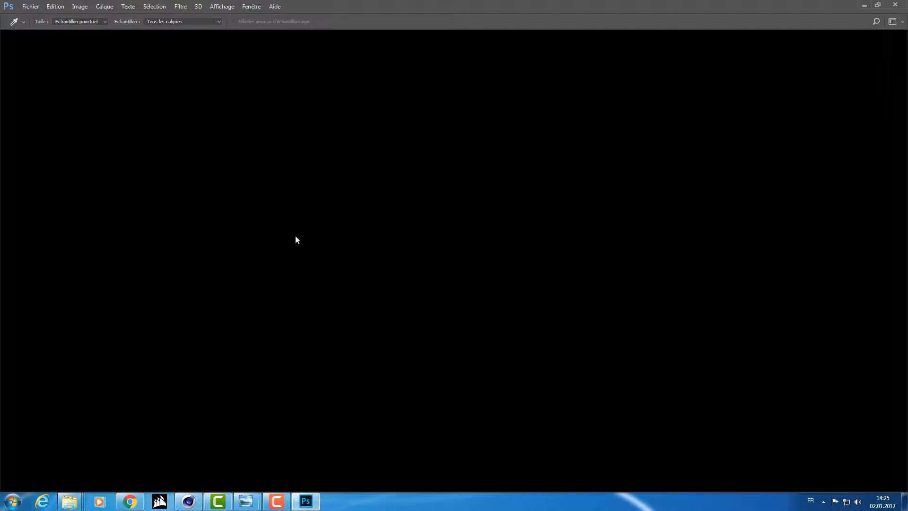
{"action": "key", "text": "alt+Tab"}
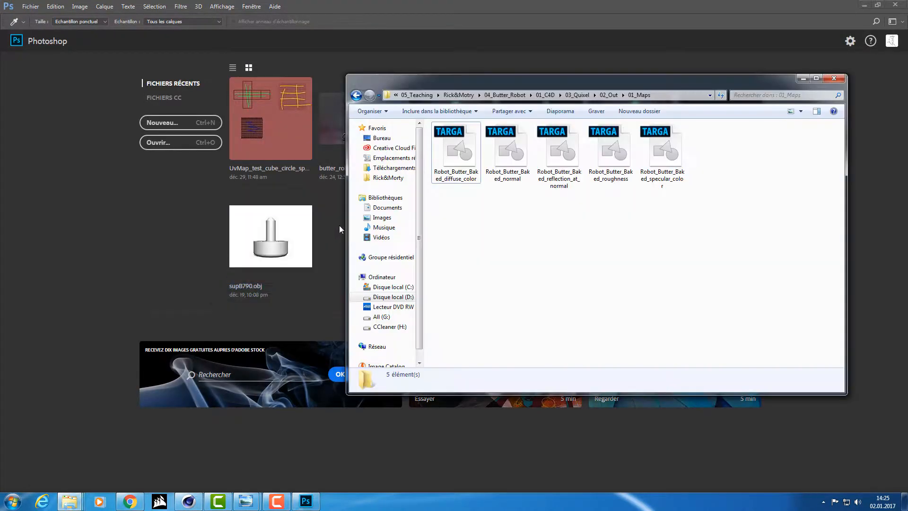
{"action": "left_click_drag", "start_coordinate": [752, 214], "coordinate": [158, 217]}
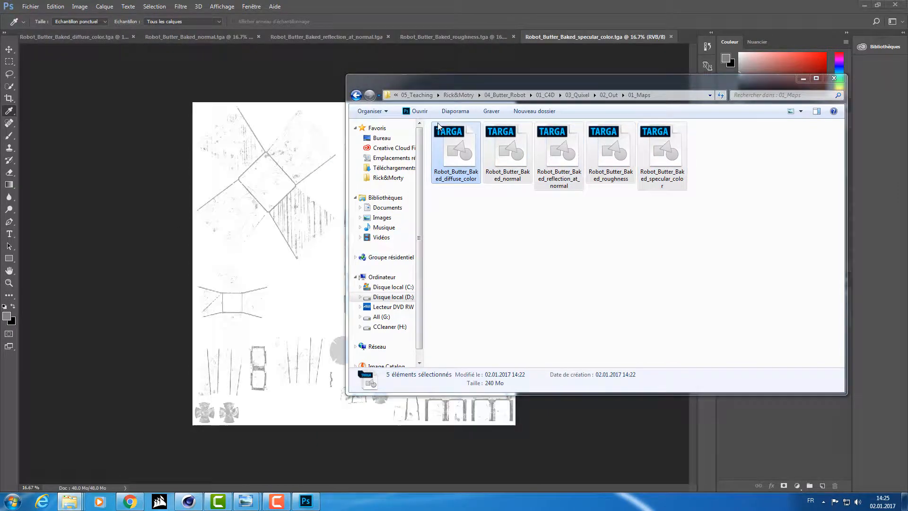
Examine the parts of the Robot_Butter_Baked_diffuse_color map up close, including the metal panels, rusty pieces and coloured cables
{"action": "left_click", "coordinate": [10, 50]}
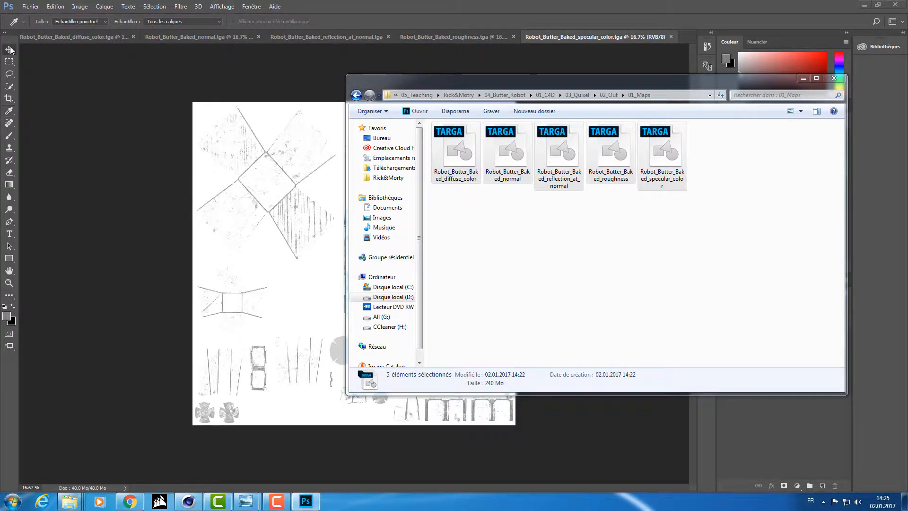
{"action": "left_click", "coordinate": [61, 40]}
{"action": "key", "text": "ctrl+1"}
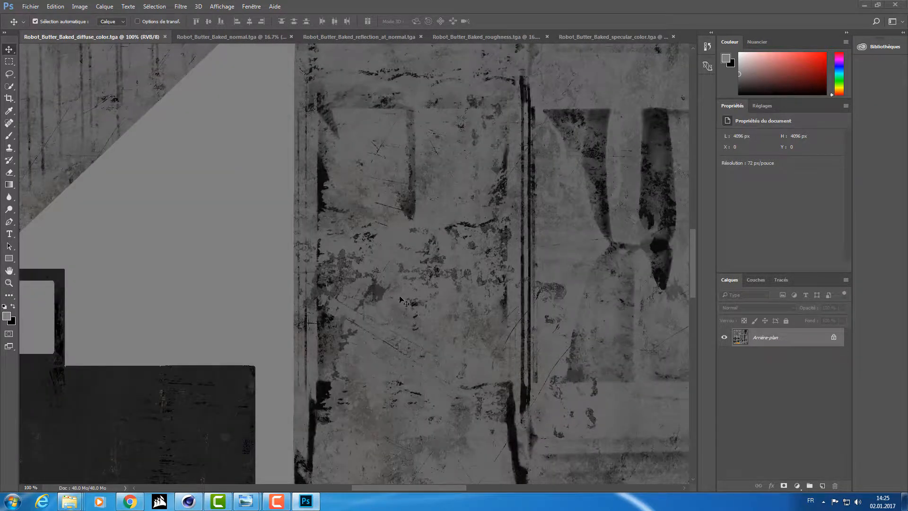
{"action": "left_click_drag", "start_coordinate": [399, 295], "coordinate": [427, 213]}
{"action": "scroll", "coordinate": [427, 213], "scroll_direction": "down", "scroll_amount": 5, "text": "alt"}
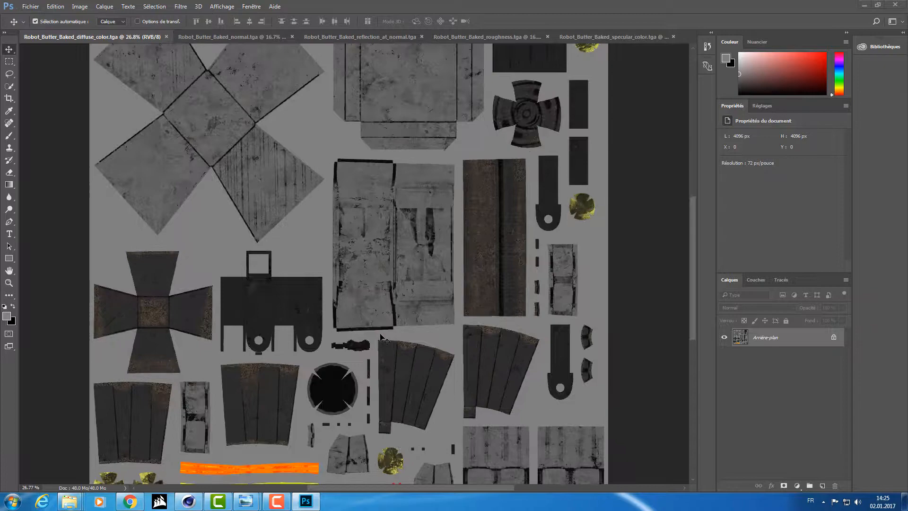
{"action": "left_click_drag", "start_coordinate": [225, 359], "coordinate": [269, 271]}
{"action": "scroll", "coordinate": [227, 364], "scroll_direction": "up", "scroll_amount": 3, "text": "alt"}
{"action": "scroll", "coordinate": [227, 365], "scroll_direction": "up", "scroll_amount": 2, "text": "alt"}
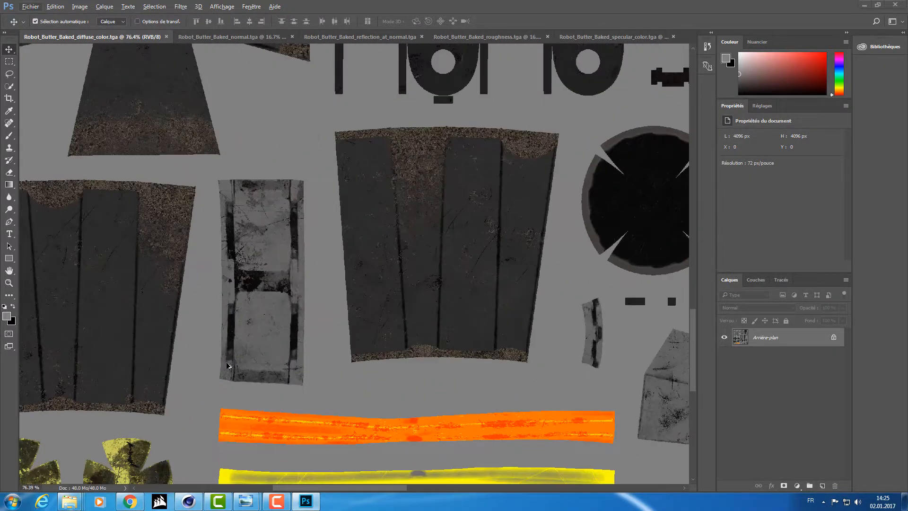
{"action": "left_click_drag", "start_coordinate": [184, 365], "coordinate": [318, 231]}
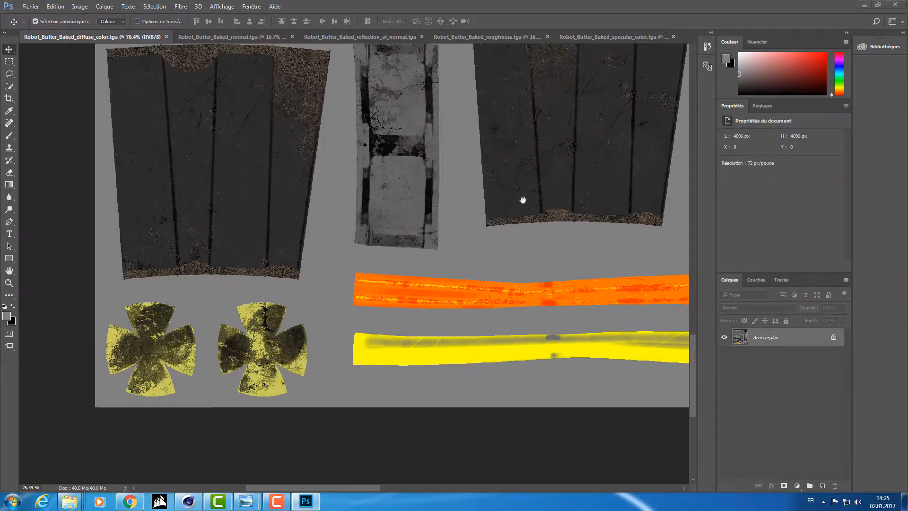
{"action": "left_click_drag", "start_coordinate": [523, 200], "coordinate": [371, 317]}
{"action": "scroll", "coordinate": [372, 313], "scroll_direction": "up", "scroll_amount": 6}
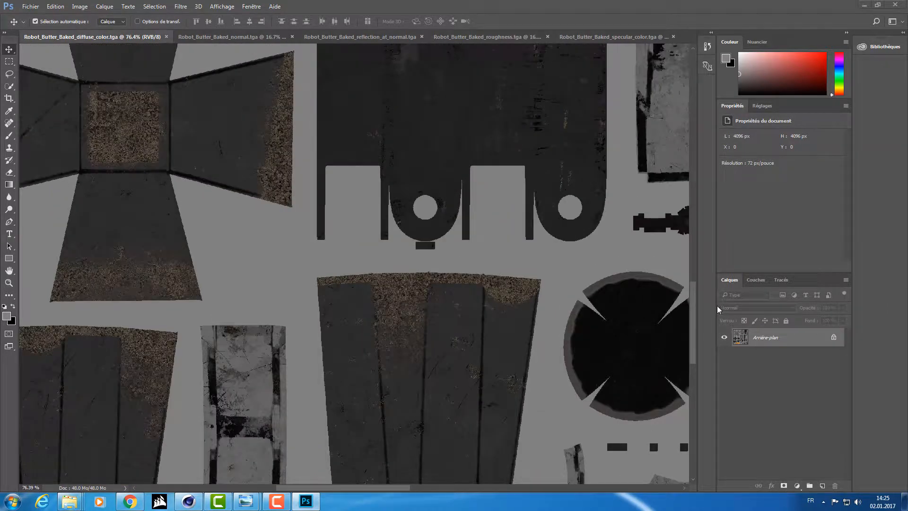
{"action": "left_click_drag", "start_coordinate": [694, 303], "coordinate": [690, 151]}
{"action": "left_click_drag", "start_coordinate": [641, 179], "coordinate": [163, 189]}
{"action": "key", "text": "ctrl+0"}
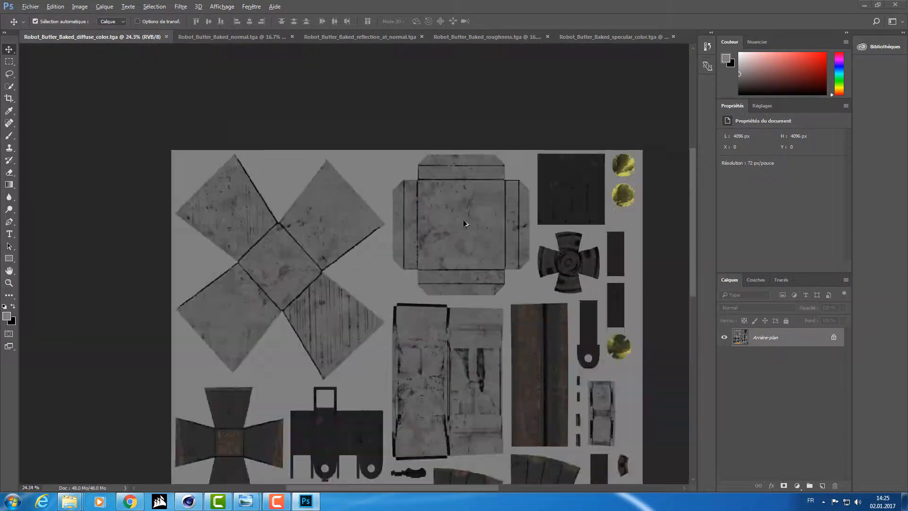
Examine the surface relief in the Robot_Butter_Baked_normal map, both up close and as a whole
{"action": "left_click", "coordinate": [211, 38]}
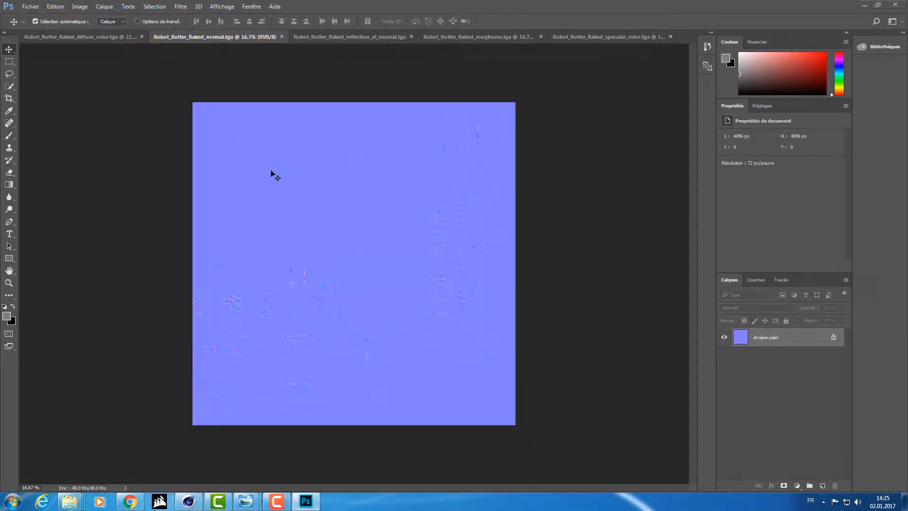
{"action": "scroll", "coordinate": [456, 260], "scroll_direction": "up", "scroll_amount": 6, "text": "alt"}
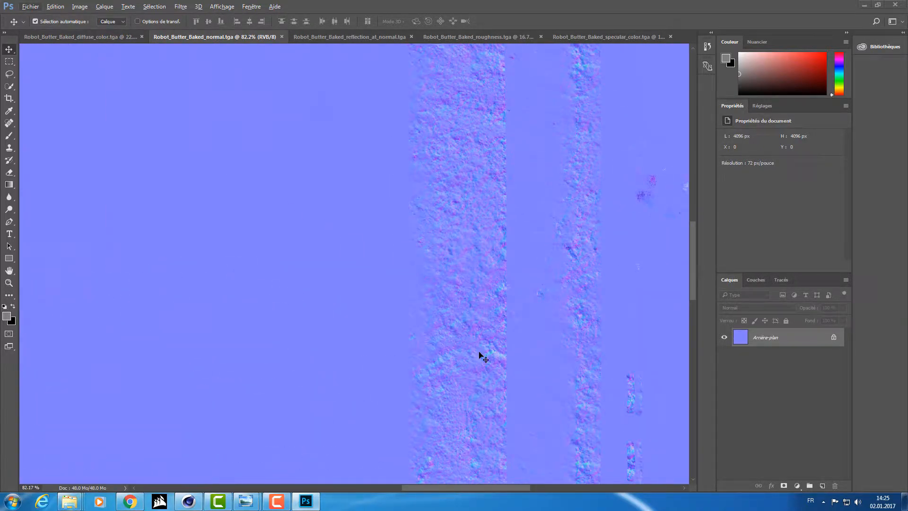
{"action": "scroll", "coordinate": [447, 288], "scroll_direction": "up", "scroll_amount": 5, "text": "alt"}
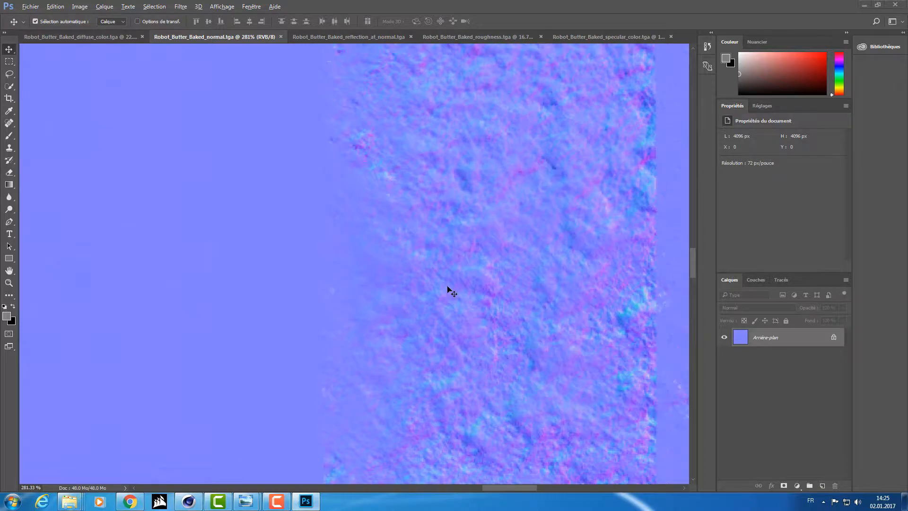
{"action": "scroll", "coordinate": [448, 287], "scroll_direction": "down", "scroll_amount": 5, "text": "alt"}
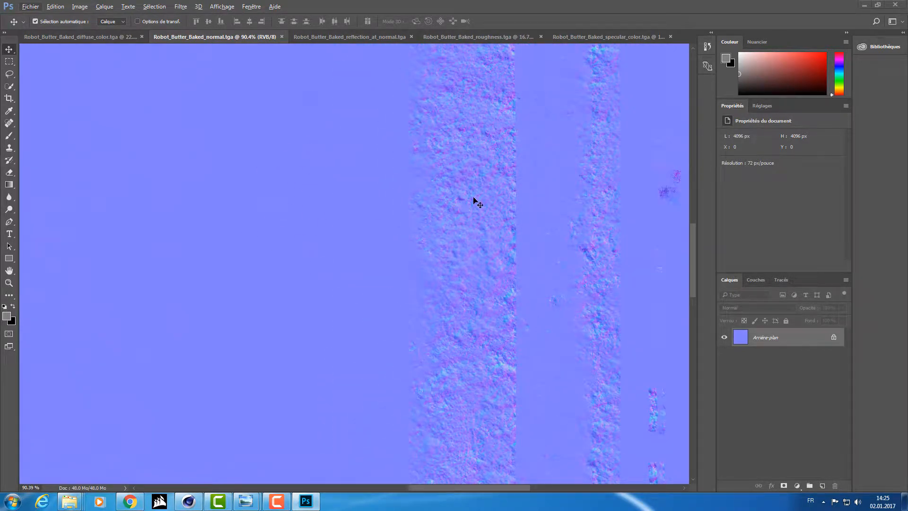
{"action": "scroll", "coordinate": [476, 203], "scroll_direction": "up", "scroll_amount": 7, "text": "alt"}
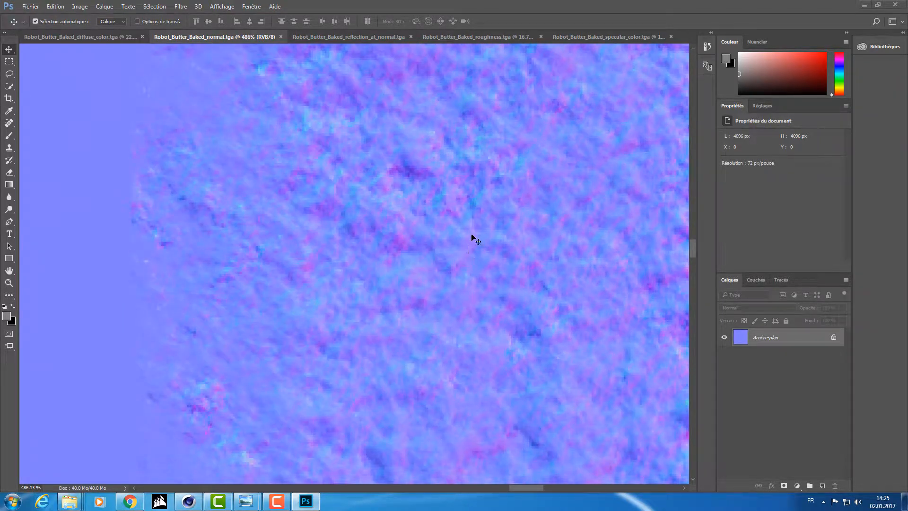
{"action": "scroll", "coordinate": [473, 256], "scroll_direction": "down", "scroll_amount": 12, "text": "alt"}
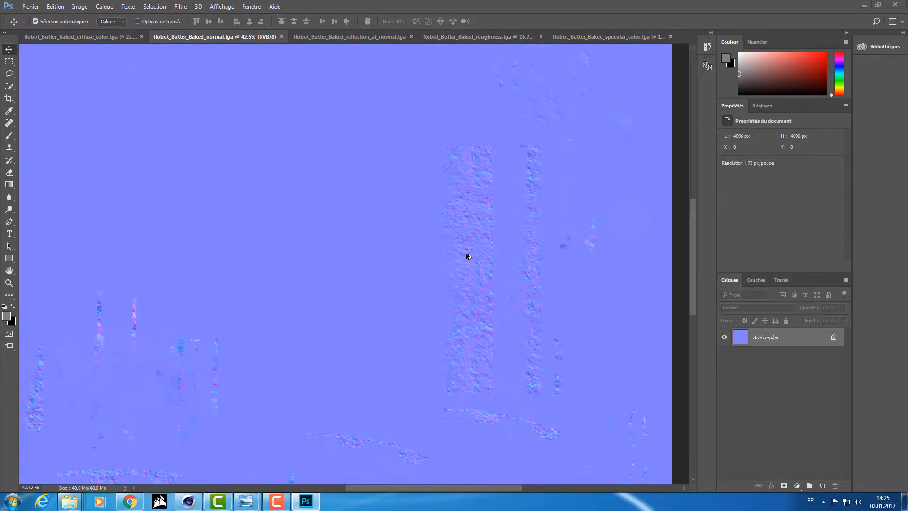
{"action": "scroll", "coordinate": [412, 248], "scroll_direction": "down", "scroll_amount": 3, "text": "alt"}
{"action": "scroll", "coordinate": [399, 250], "scroll_direction": "up", "scroll_amount": 3, "text": "alt"}
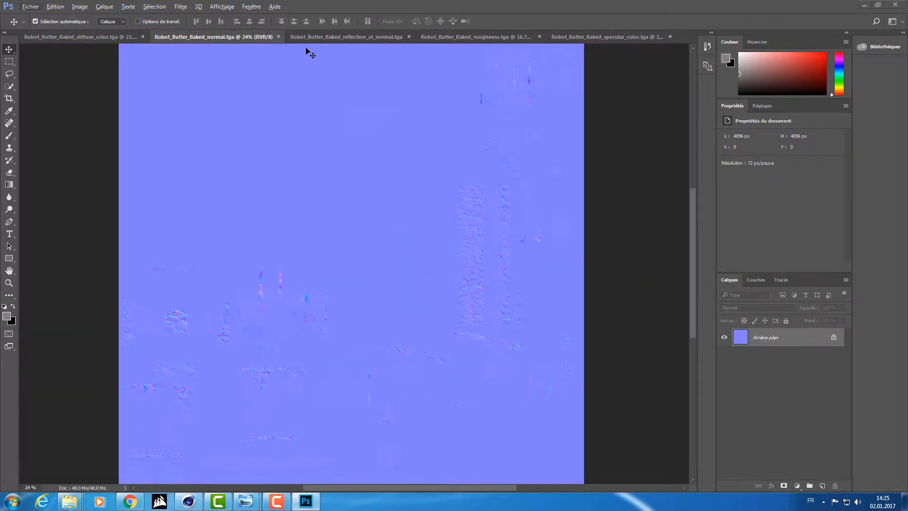
View the Robot_Butter_Baked_reflection_at_normal map and inspect the wear details of the Robot_Butter_Baked_roughness map
{"action": "left_click", "coordinate": [321, 36]}
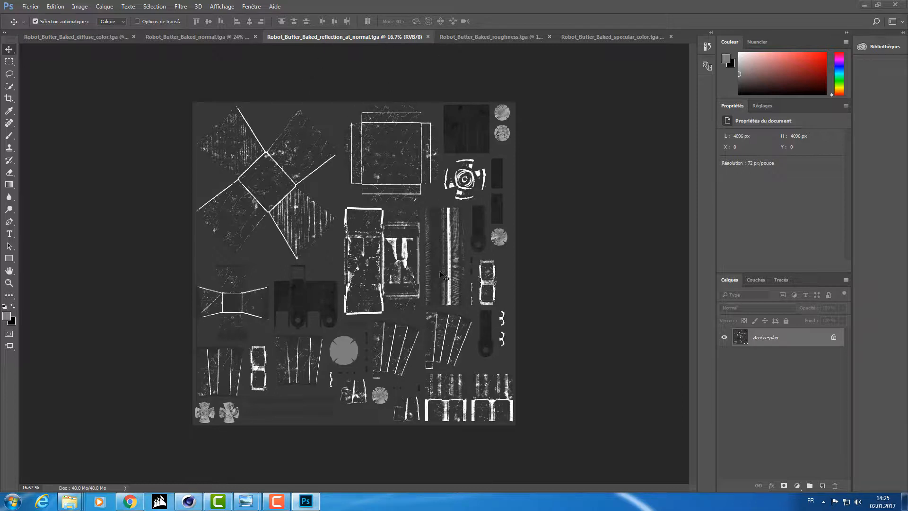
{"action": "left_click", "coordinate": [467, 38]}
{"action": "scroll", "coordinate": [406, 301], "scroll_direction": "up", "scroll_amount": 3, "text": "alt"}
{"action": "scroll", "coordinate": [405, 299], "scroll_direction": "up", "scroll_amount": 3, "text": "alt"}
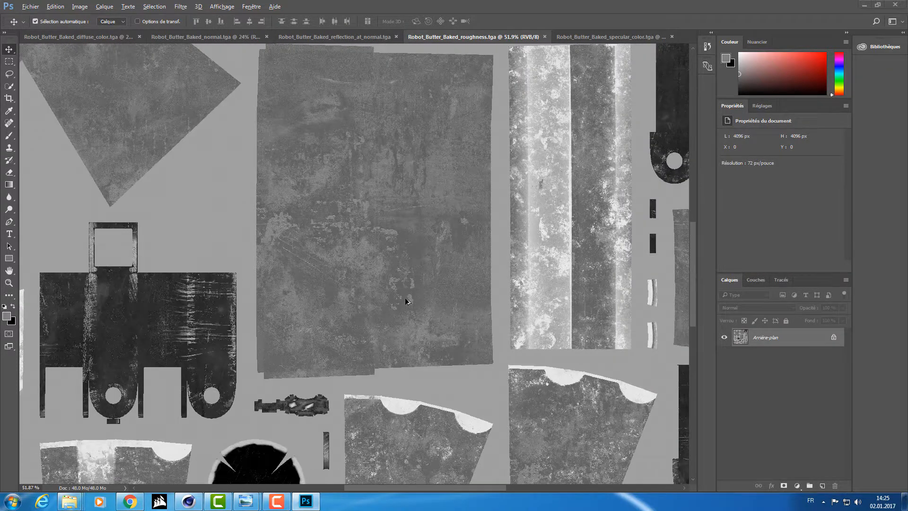
{"action": "scroll", "coordinate": [302, 190], "scroll_direction": "up", "scroll_amount": 3, "text": "alt"}
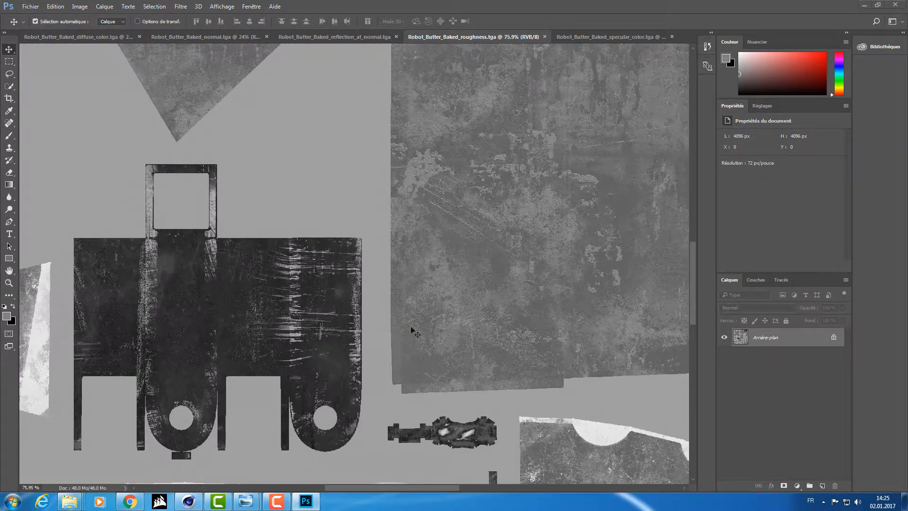
Inspect the Robot_Butter_Baked_specular_color map up close and as a whole
{"action": "left_click", "coordinate": [588, 37]}
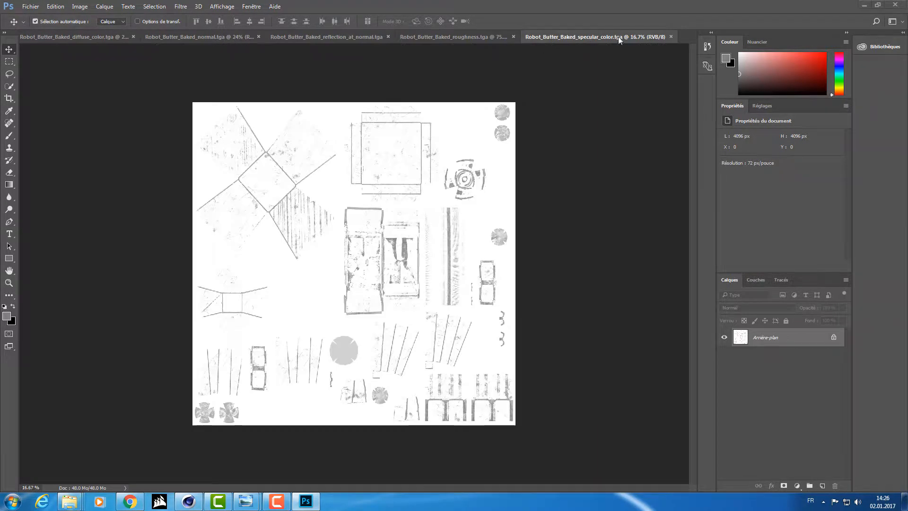
{"action": "scroll", "coordinate": [359, 265], "scroll_direction": "up", "scroll_amount": 5, "text": "alt"}
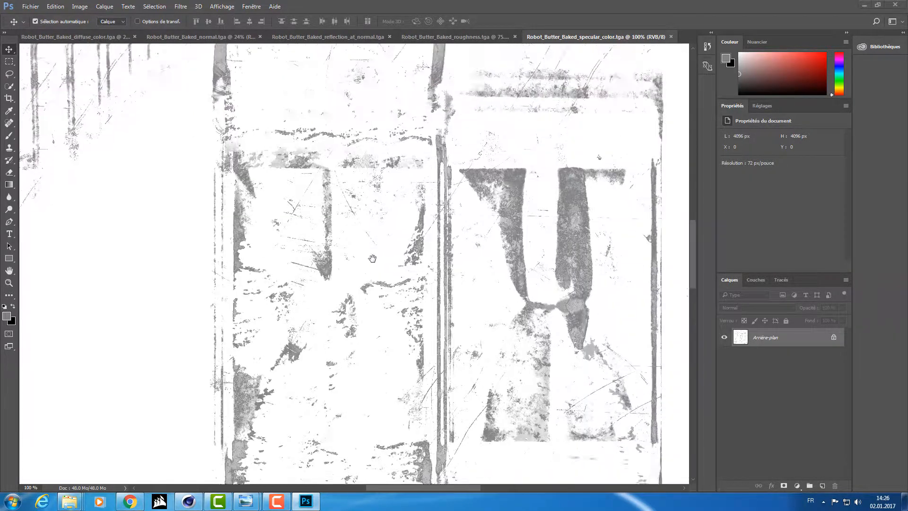
{"action": "left_click_drag", "start_coordinate": [373, 258], "coordinate": [351, 280]}
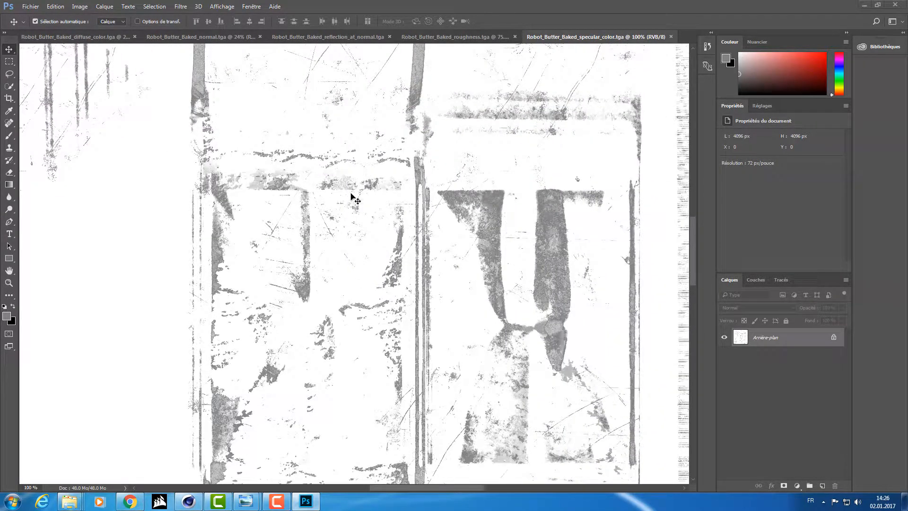
{"action": "scroll", "coordinate": [399, 294], "scroll_direction": "down", "scroll_amount": 1, "text": "alt"}
{"action": "scroll", "coordinate": [393, 283], "scroll_direction": "down", "scroll_amount": 6, "text": "alt"}
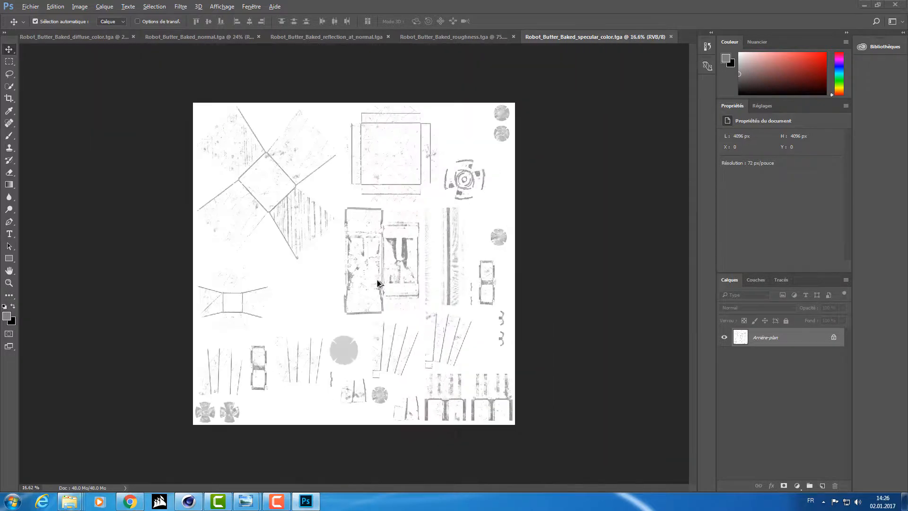
{"action": "scroll", "coordinate": [336, 270], "scroll_direction": "up", "scroll_amount": 2, "text": "alt"}
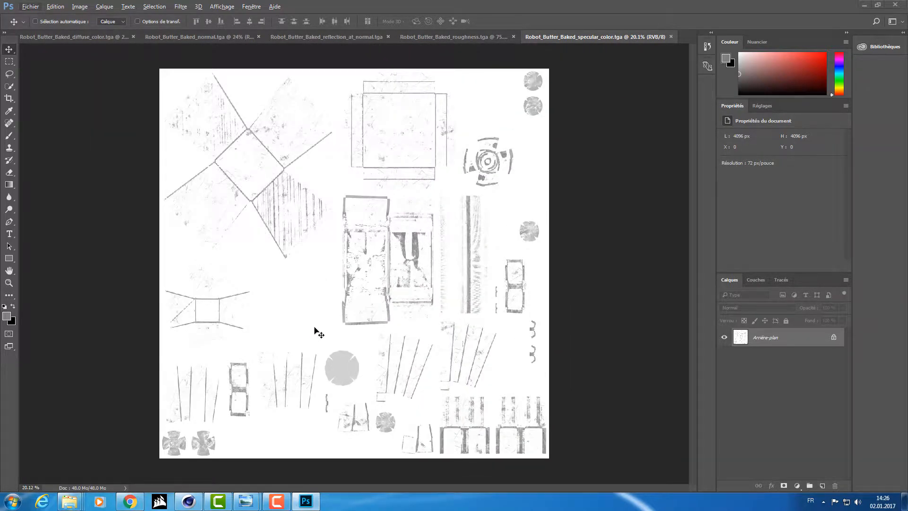
Close all five open texture maps
{"action": "key", "text": "ctrl+w"}
{"action": "key", "text": "ctrl+w"}
{"action": "key", "text": "ctrl+w"}
{"action": "key", "text": "ctrl+w"}
{"action": "key", "text": "ctrl+w"}
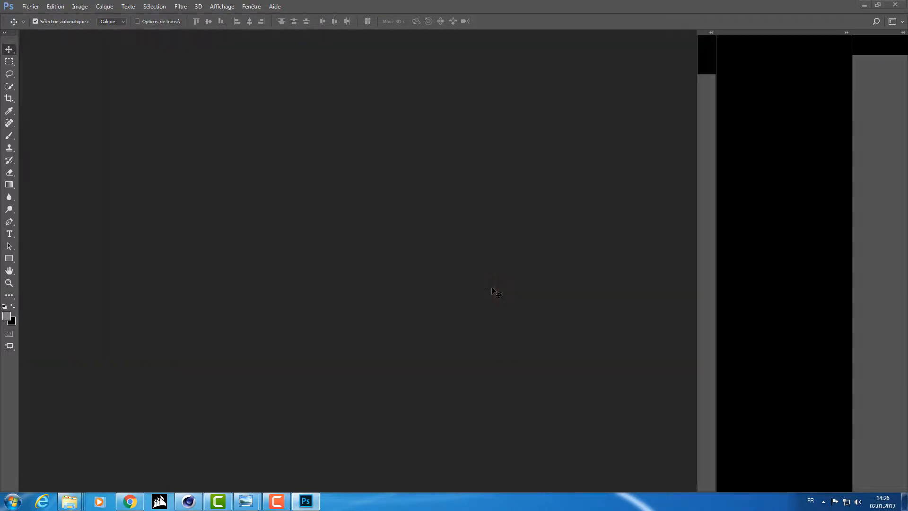
Switch to the Cinema 4D project, duplicate the Robot_Butter_Baked object and rename the copy Robot_Butter_Textured
{"action": "key", "text": "alt+Tab"}
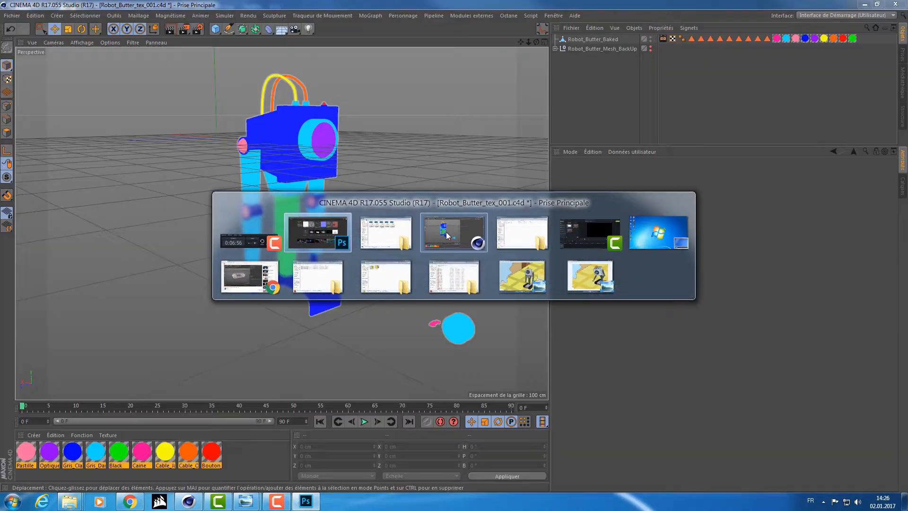
{"action": "left_click", "coordinate": [446, 236]}
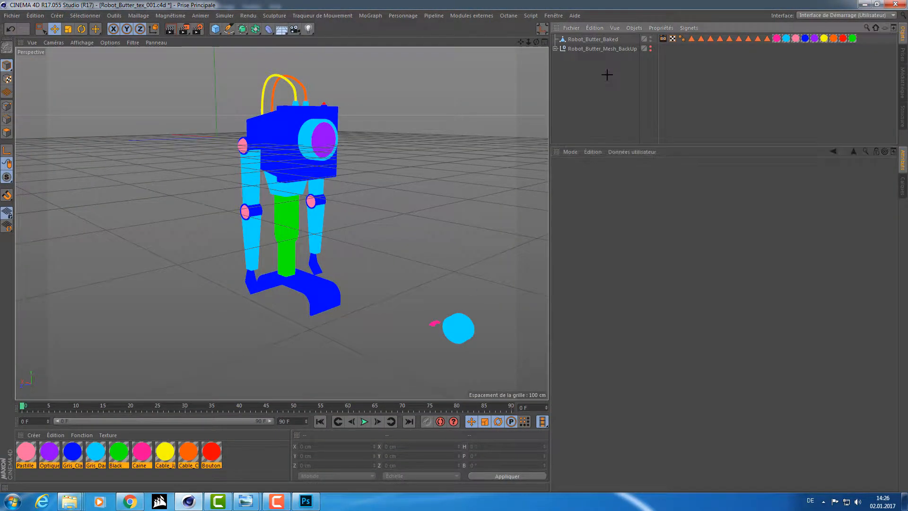
{"action": "left_click", "coordinate": [581, 40]}
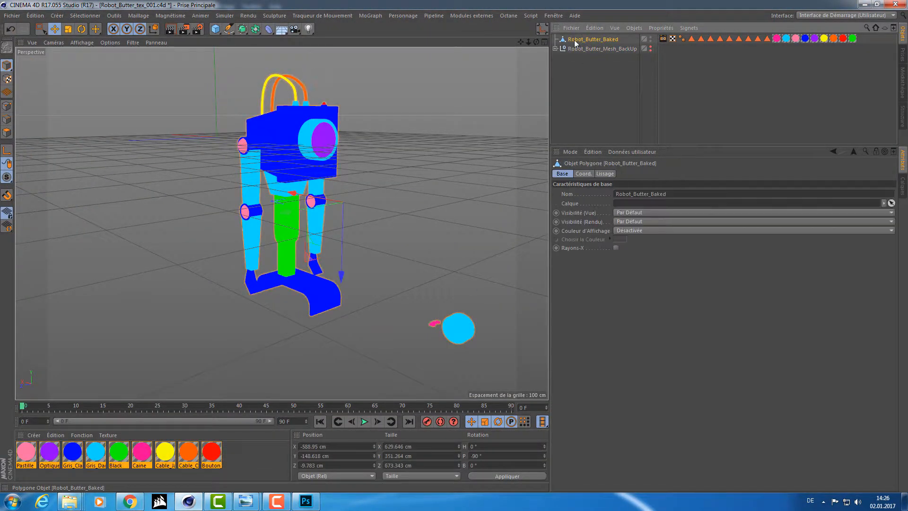
{"action": "key", "text": "ctrl+c"}
{"action": "key", "text": "ctrl+v"}
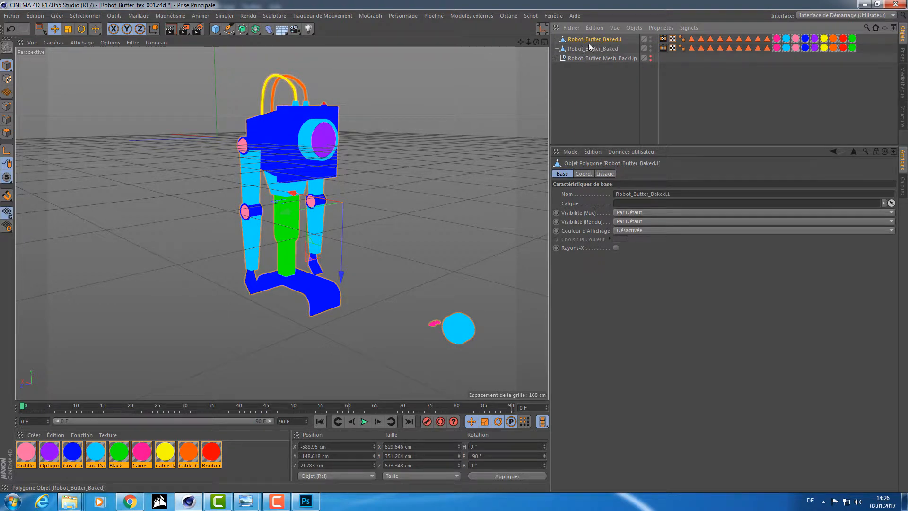
{"action": "double_click", "coordinate": [602, 39]}
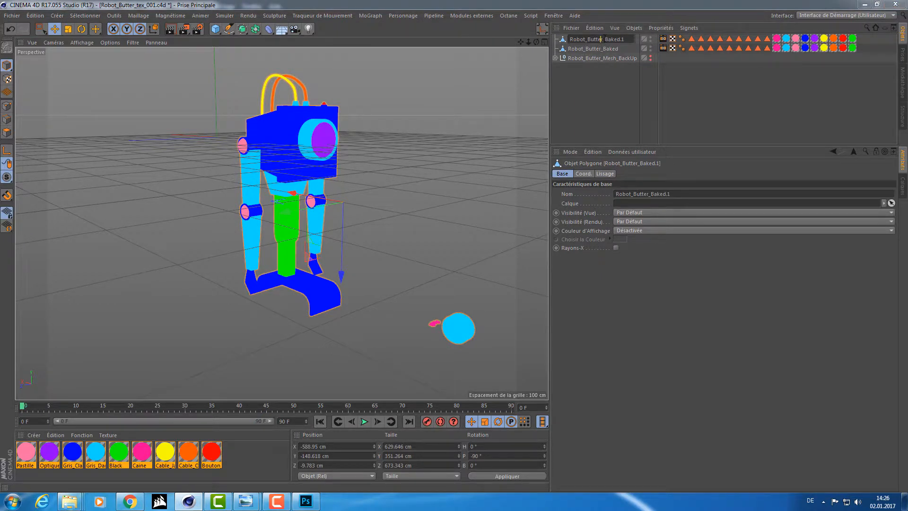
{"action": "left_click_drag", "start_coordinate": [601, 39], "coordinate": [630, 39]}
{"action": "key", "text": "BackSpace"}
{"action": "key", "text": "Return"}
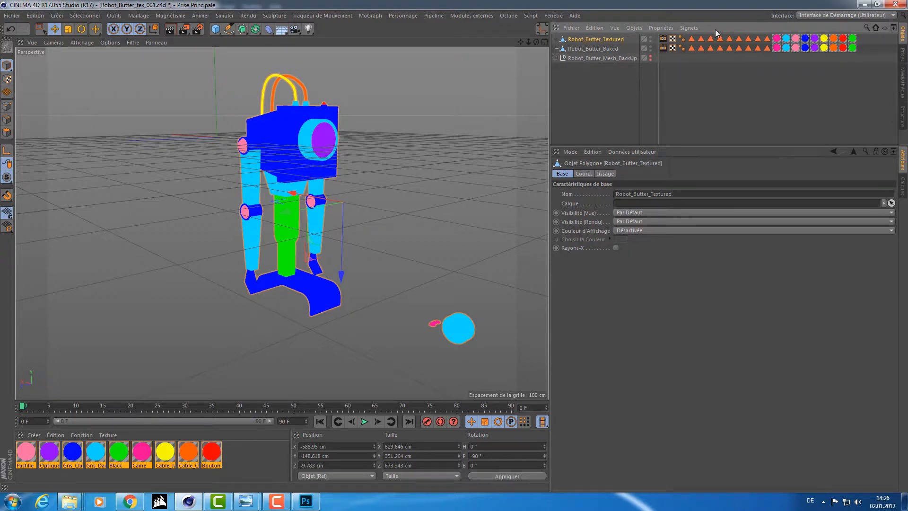
Delete the polygon selection, material and bake texture tags from Robot_Butter_Textured, keeping its UVW and smoothing tags
{"action": "left_click_drag", "start_coordinate": [857, 33], "coordinate": [692, 45]}
{"action": "left_click_drag", "start_coordinate": [865, 48], "coordinate": [692, 50]}
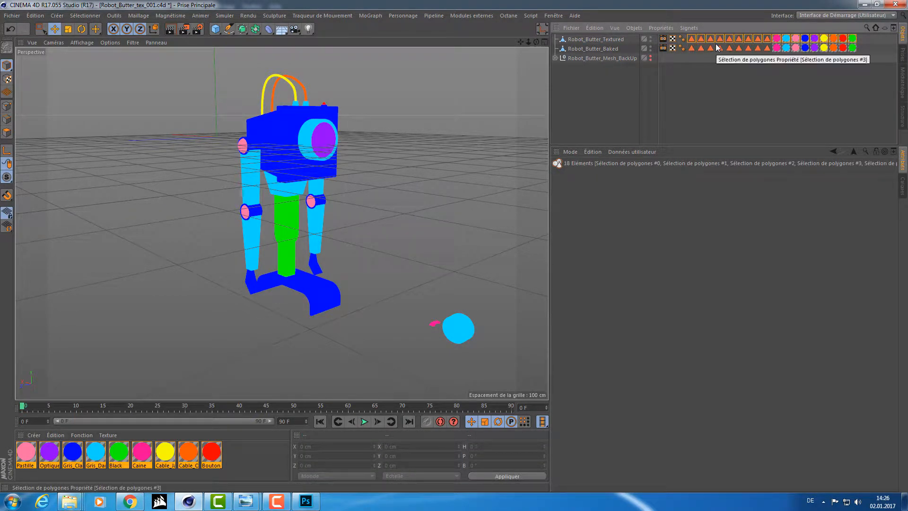
{"action": "key", "text": "Delete"}
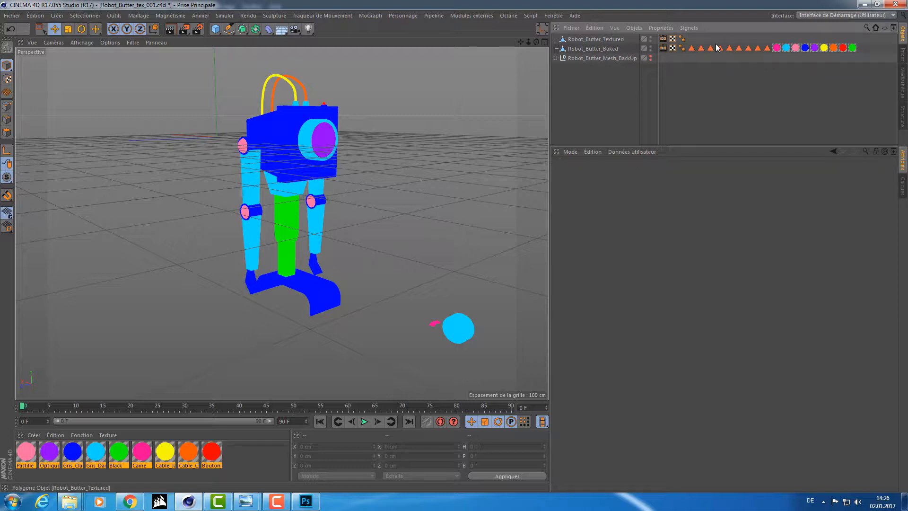
{"action": "left_click", "coordinate": [663, 39]}
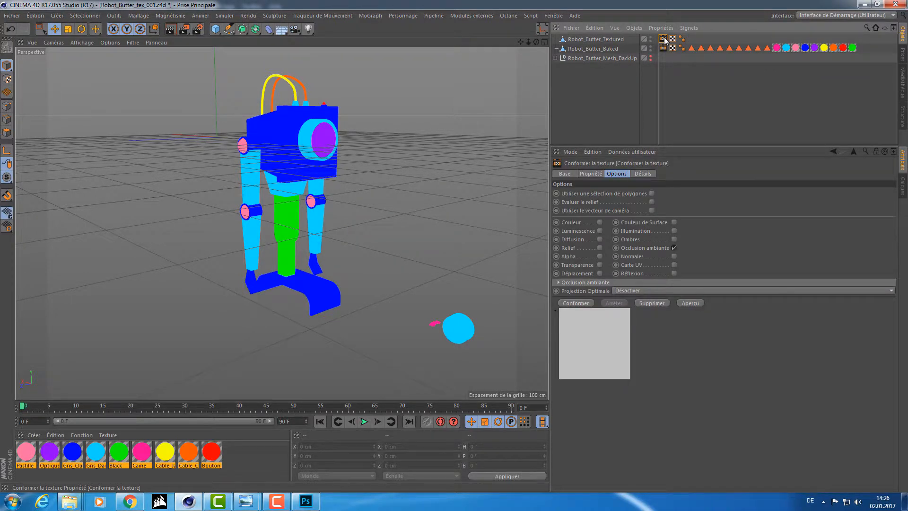
{"action": "key", "text": "Delete"}
{"action": "left_click", "coordinate": [664, 39]}
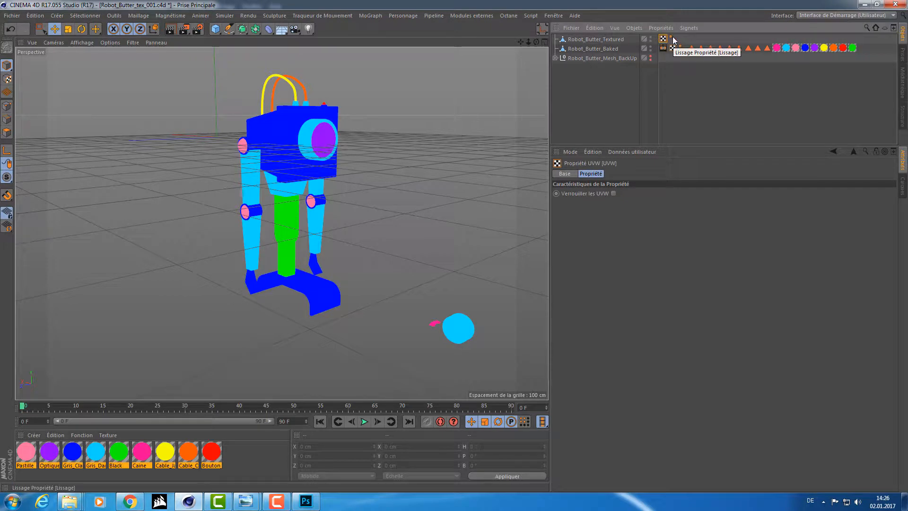
{"action": "left_click", "coordinate": [672, 39]}
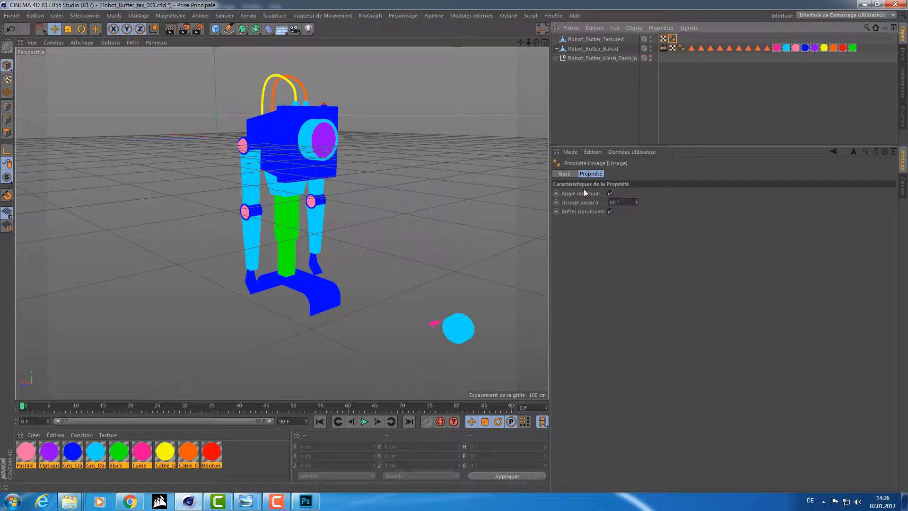
Hide Robot_Butter_Baked in both the viewport and the render, leaving Robot_Butter_Textured shown without materials
{"action": "left_click", "coordinate": [650, 49], "text": "alt"}
{"action": "left_click", "coordinate": [650, 49], "text": "alt"}
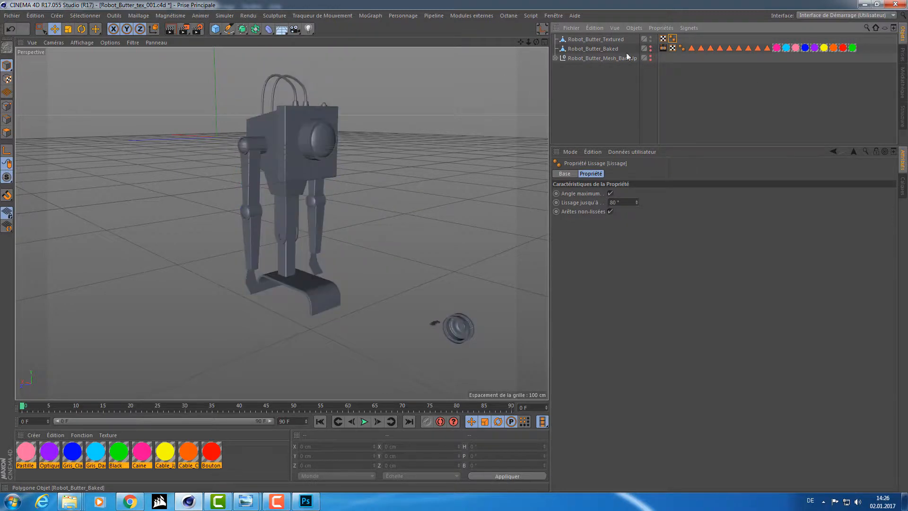
{"action": "left_click_drag", "start_coordinate": [429, 162], "coordinate": [311, 177], "text": "alt"}
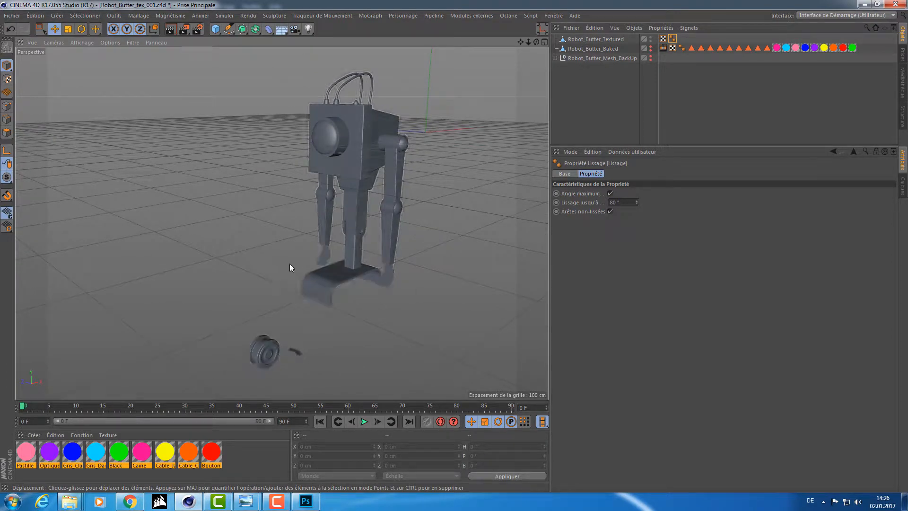
{"action": "left_click", "coordinate": [261, 457]}
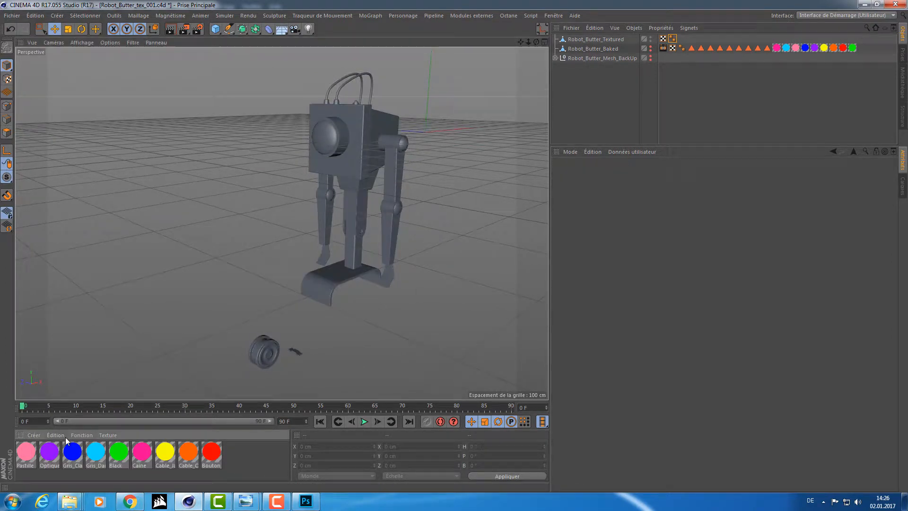
{"action": "left_click", "coordinate": [80, 436]}
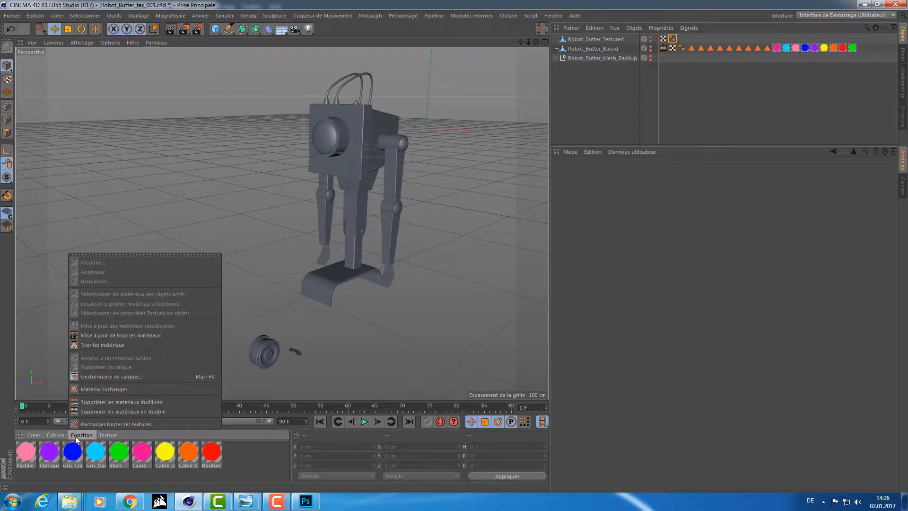
{"action": "mouse_move", "coordinate": [100, 431]}
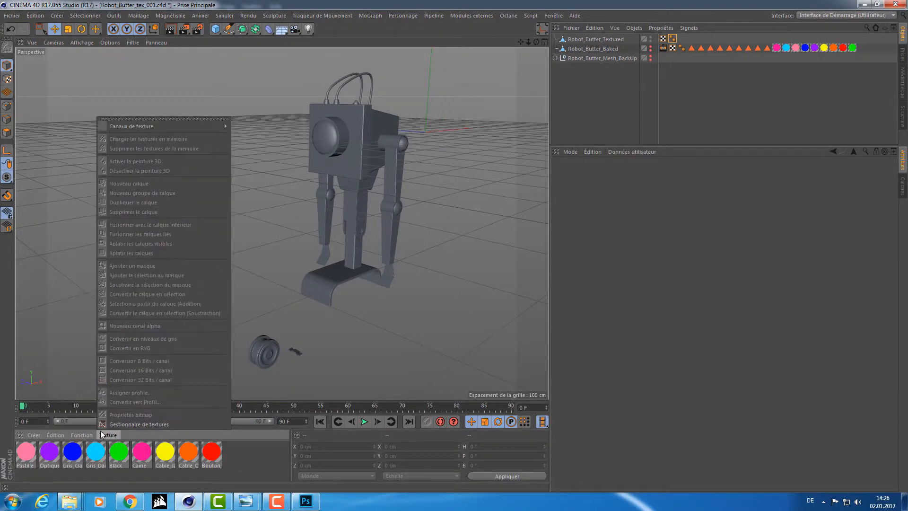
{"action": "left_click", "coordinate": [239, 455]}
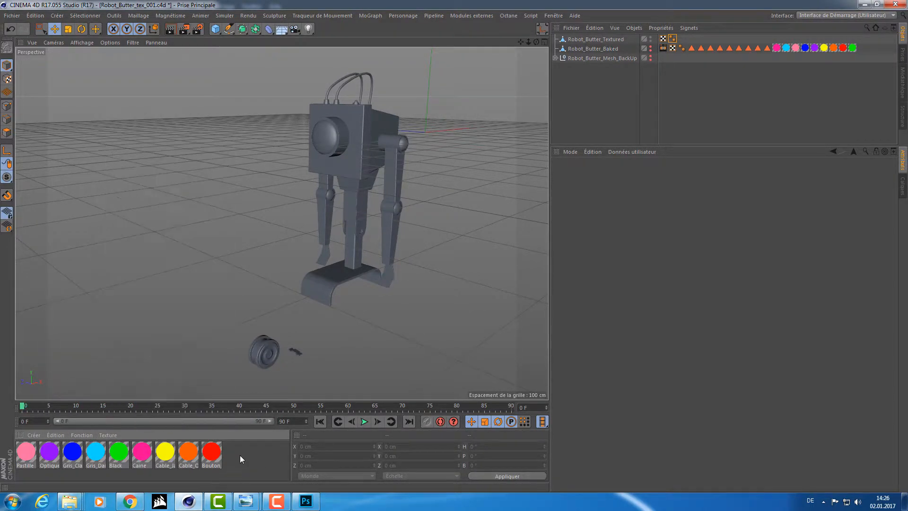
Add all nine flat-colour materials to a new layer and rename that layer ID
{"action": "left_click_drag", "start_coordinate": [248, 445], "coordinate": [27, 455]}
{"action": "right_click", "coordinate": [128, 453]}
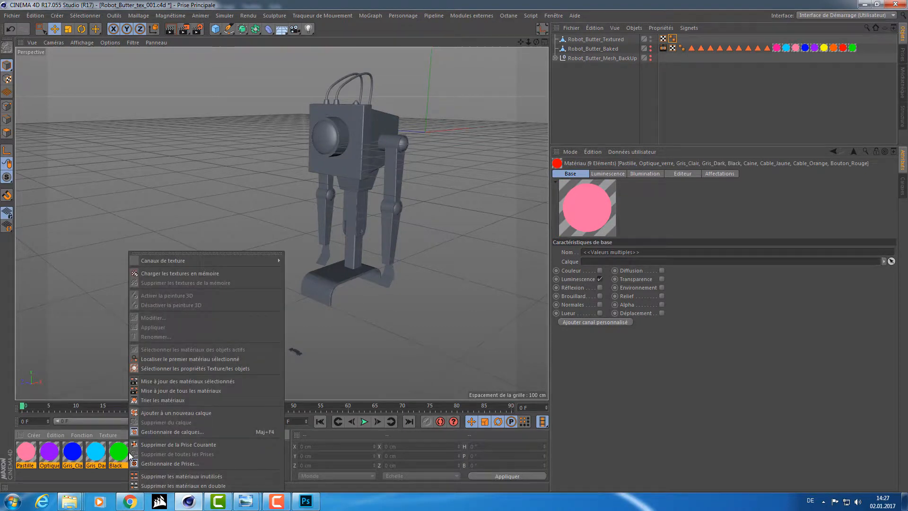
{"action": "left_click", "coordinate": [161, 412]}
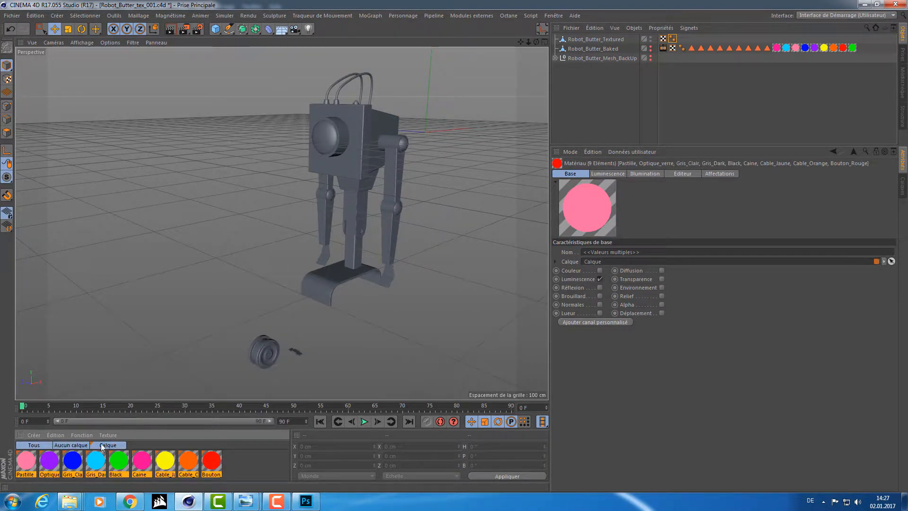
{"action": "double_click", "coordinate": [102, 446]}
{"action": "type", "text": "I"}
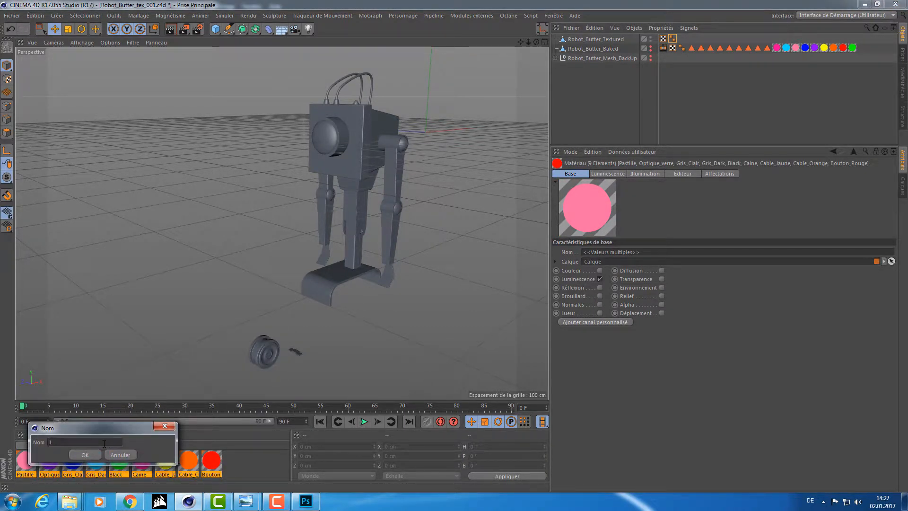
{"action": "type", "text": "D"}
{"action": "key", "text": "Return"}
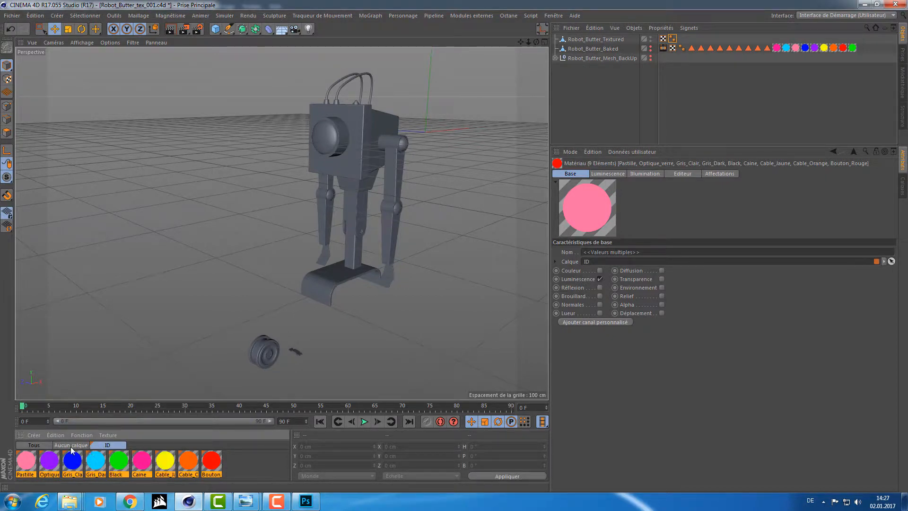
Show only materials without a layer, create a new material, name it Robot_Butter and enlarge its editor window
{"action": "left_click", "coordinate": [67, 446]}
{"action": "left_click", "coordinate": [76, 464]}
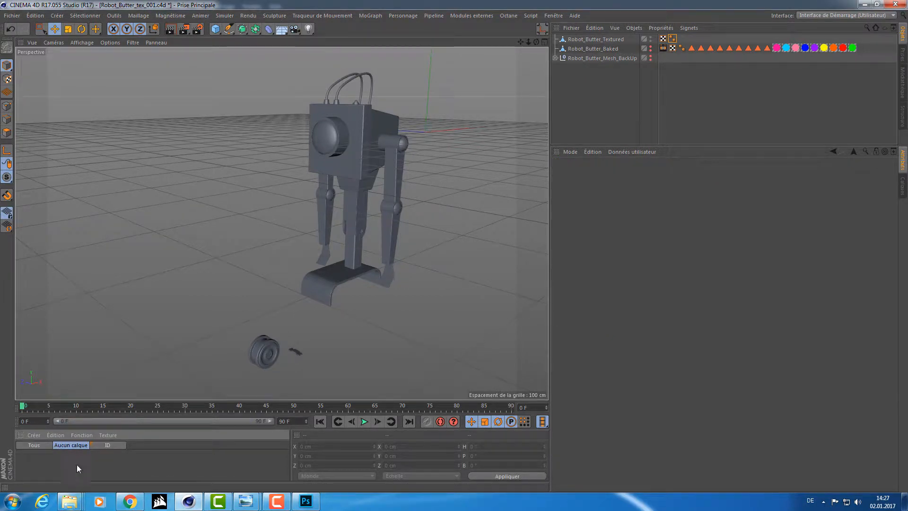
{"action": "double_click", "coordinate": [47, 462]}
{"action": "double_click", "coordinate": [26, 463]}
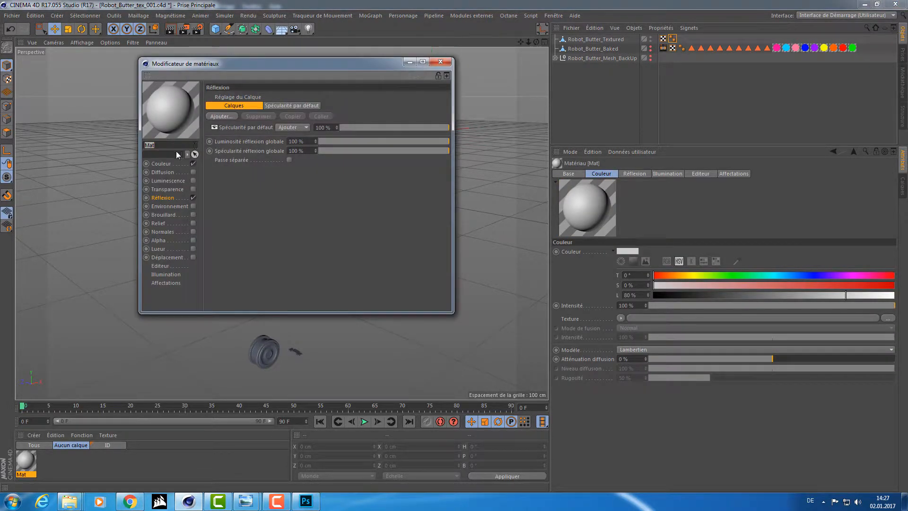
{"action": "type", "text": "Robot_Butter"}
{"action": "key", "text": "Return"}
{"action": "left_click_drag", "start_coordinate": [261, 64], "coordinate": [285, 48]}
{"action": "left_click_drag", "start_coordinate": [475, 297], "coordinate": [619, 407]}
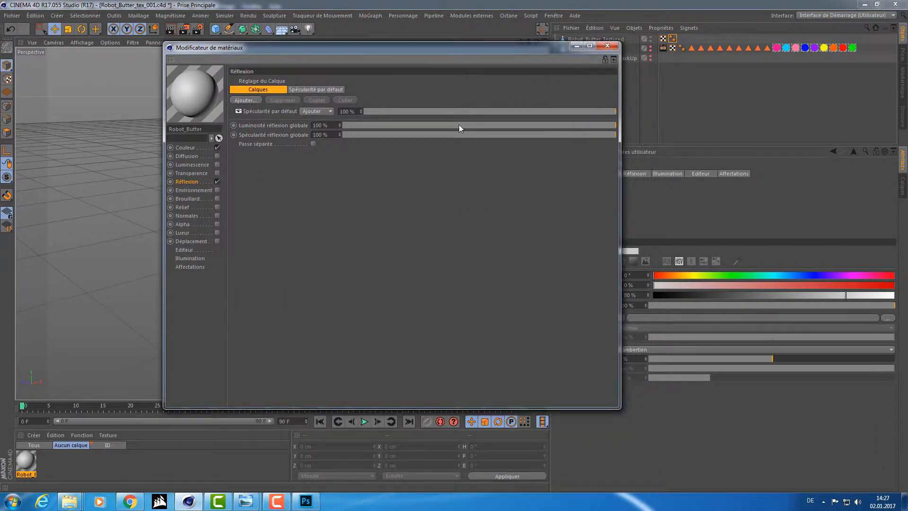
{"action": "left_click_drag", "start_coordinate": [465, 71], "coordinate": [468, 72]}
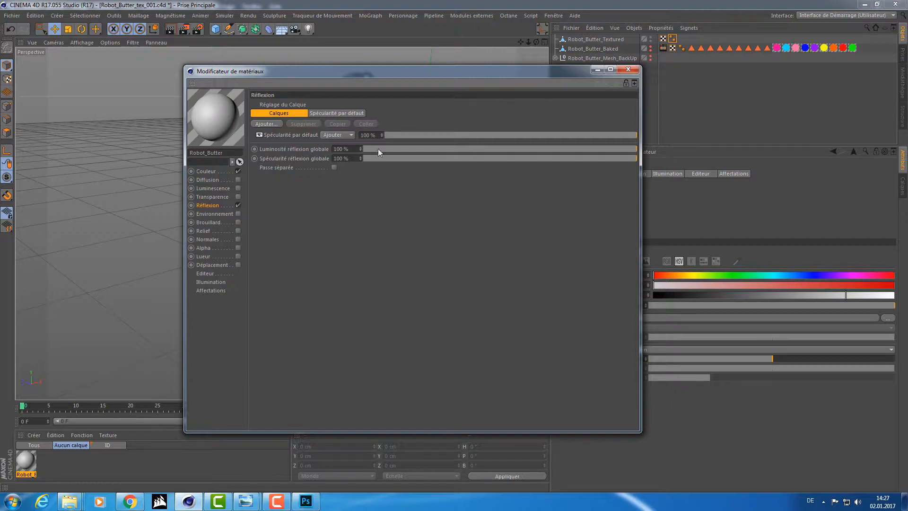
Disable the material's Reflection channel and load Robot_Butter_Baked_diffuse_color as its Color texture, copying the image into the project
{"action": "left_click", "coordinate": [238, 205]}
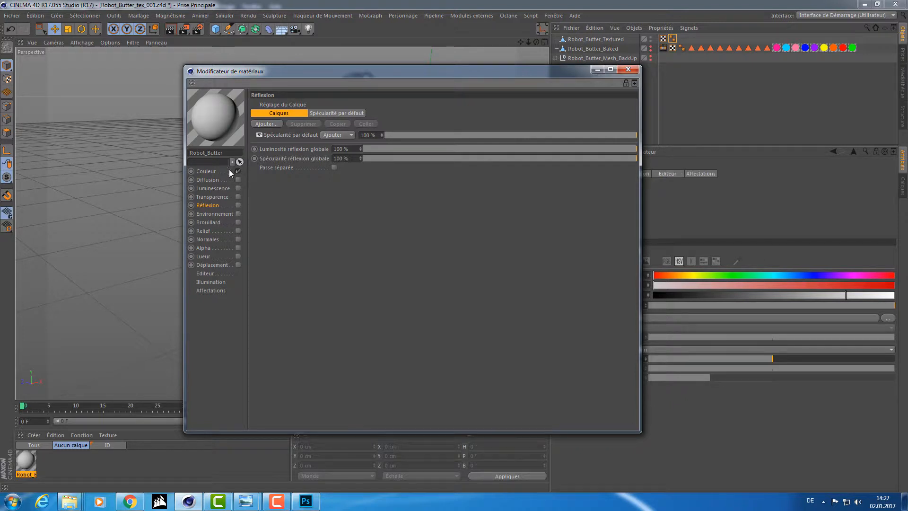
{"action": "left_click", "coordinate": [205, 172]}
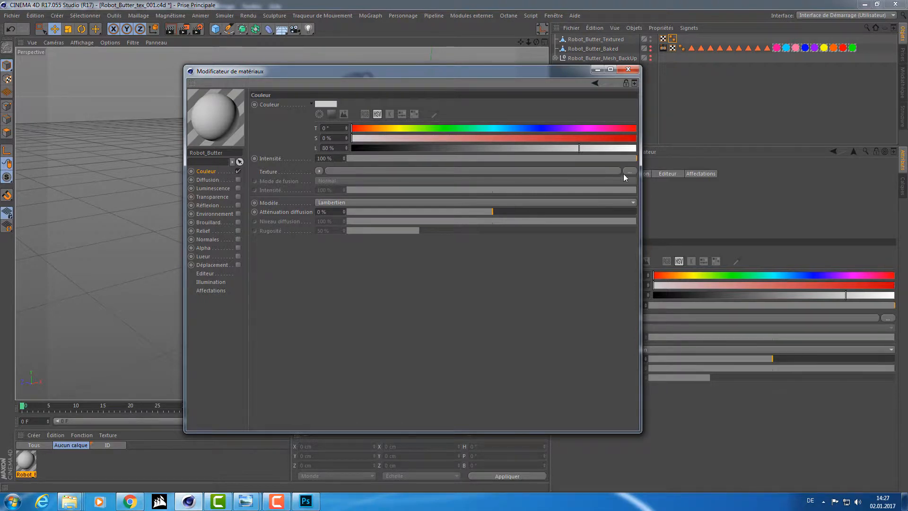
{"action": "key", "text": "alt+Tab"}
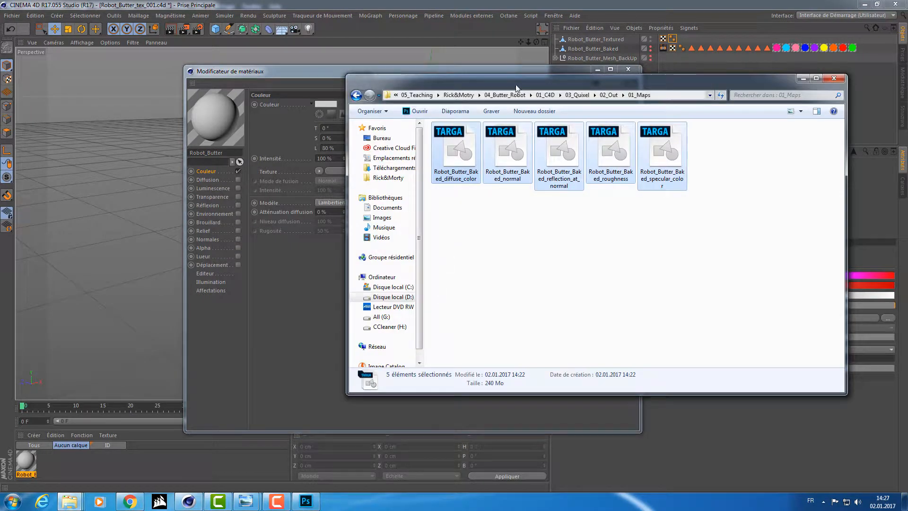
{"action": "left_click_drag", "start_coordinate": [517, 88], "coordinate": [541, 174]}
{"action": "left_click", "coordinate": [473, 308]}
{"action": "left_click", "coordinate": [479, 236]}
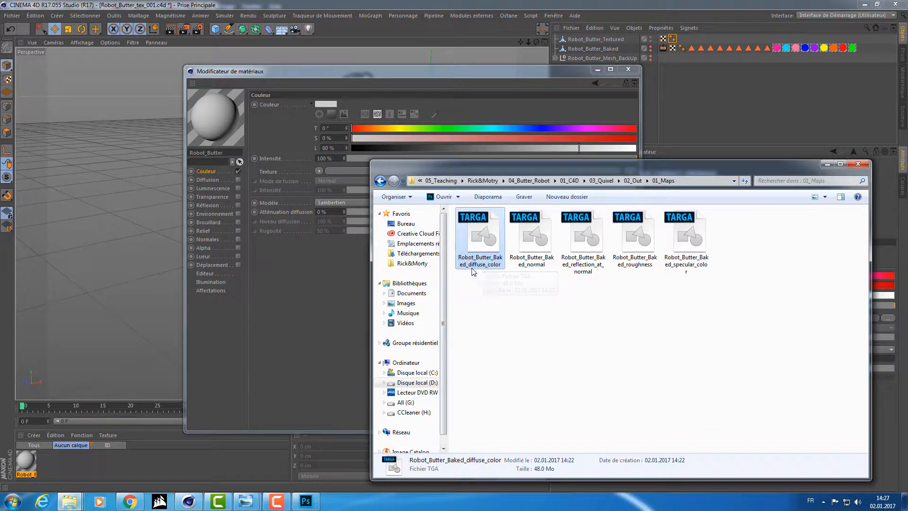
{"action": "left_click_drag", "start_coordinate": [478, 166], "coordinate": [461, 231]}
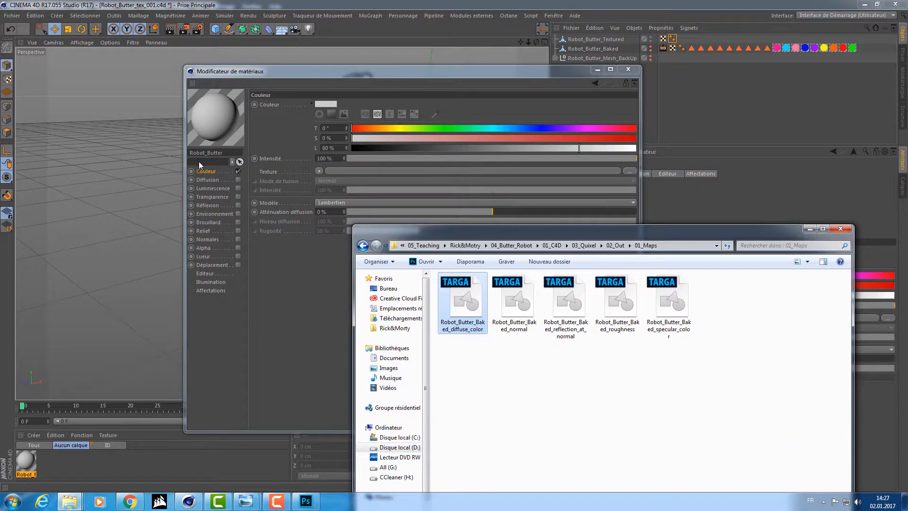
{"action": "left_click_drag", "start_coordinate": [384, 171], "coordinate": [382, 169]}
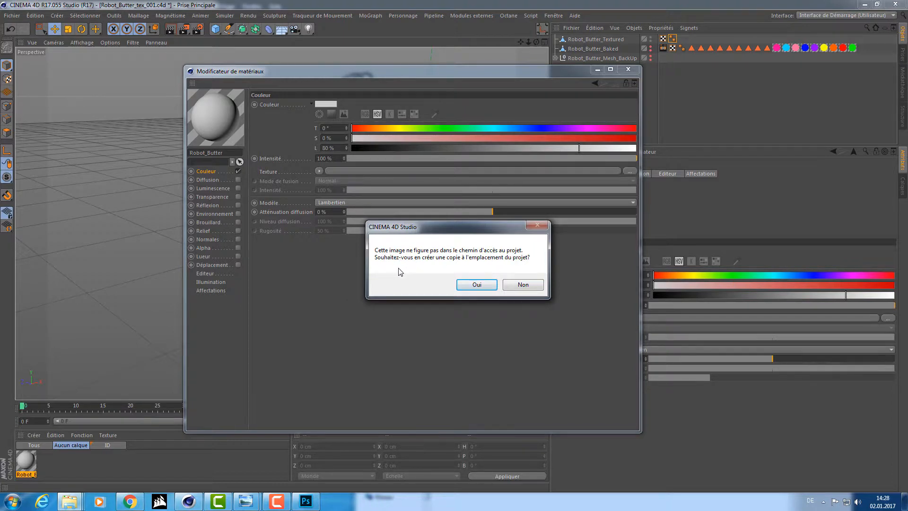
{"action": "left_click", "coordinate": [472, 284]}
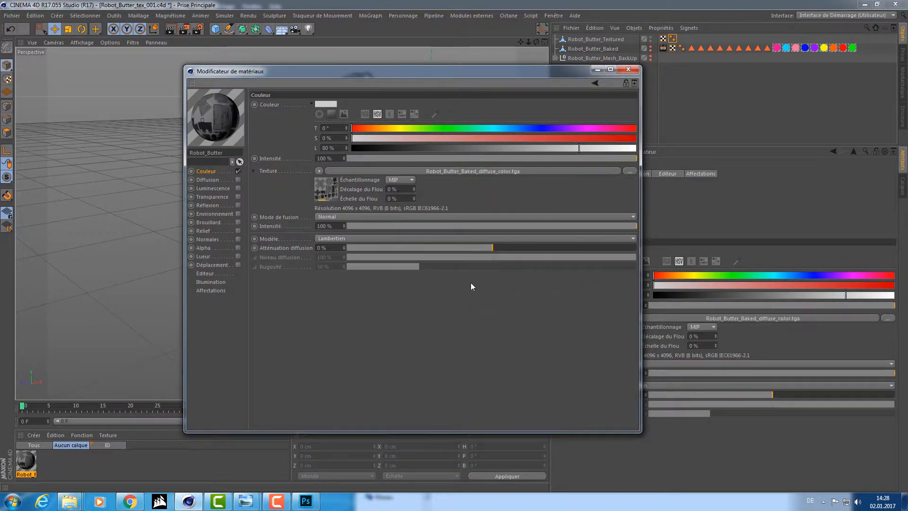
Apply the Robot_Butter material to the Robot_Butter_Textured object and inspect the diffuse texture around the robot's head
{"action": "left_click_drag", "start_coordinate": [336, 70], "coordinate": [574, 204]}
{"action": "left_click_drag", "start_coordinate": [26, 461], "coordinate": [609, 39]}
{"action": "left_click_drag", "start_coordinate": [497, 163], "coordinate": [296, 223], "text": "alt"}
{"action": "right_click_drag", "start_coordinate": [275, 187], "coordinate": [416, 222], "text": "alt"}
{"action": "left_click_drag", "start_coordinate": [307, 251], "coordinate": [290, 240], "text": "alt"}
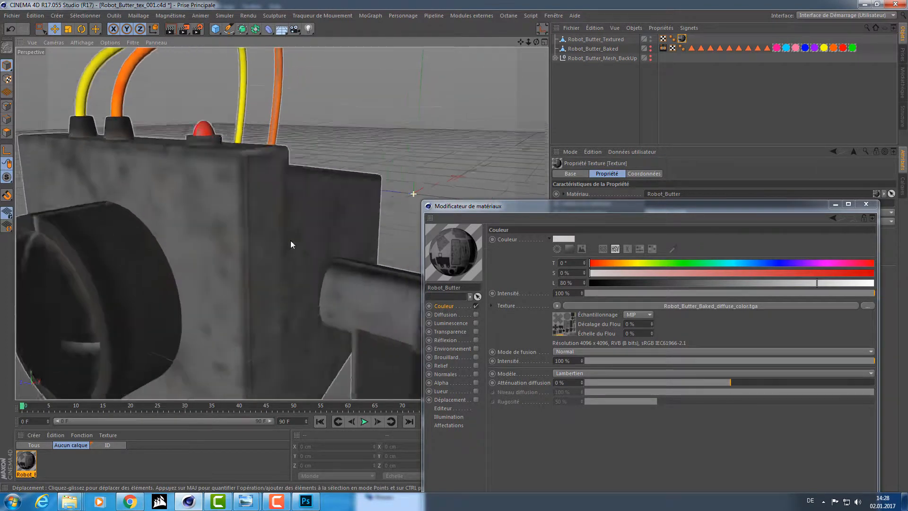
{"action": "right_click_drag", "start_coordinate": [295, 236], "coordinate": [506, 179], "text": "alt"}
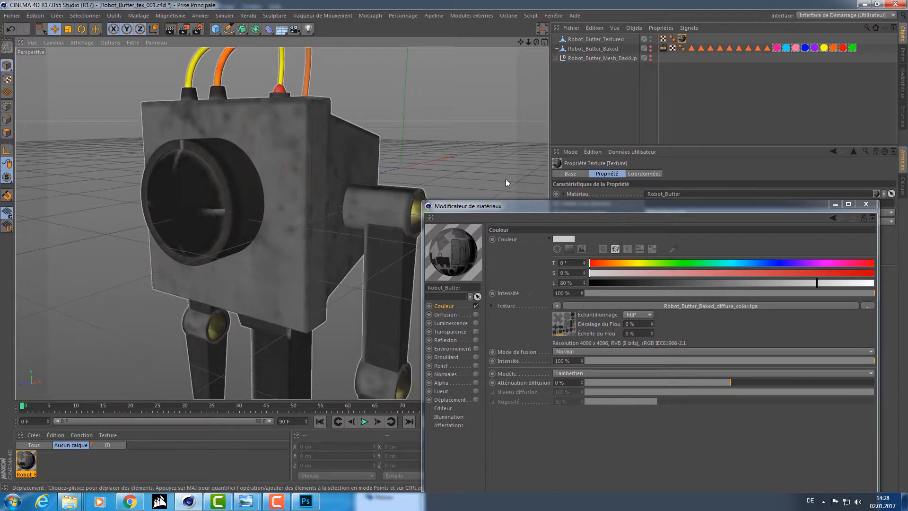
{"action": "right_click_drag", "start_coordinate": [274, 198], "coordinate": [256, 211], "text": "alt"}
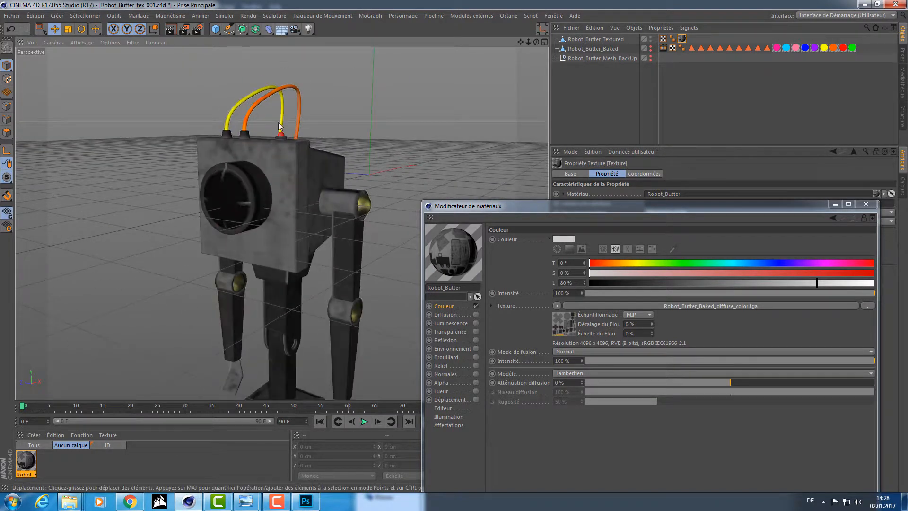
Bring the robot's lower body into view and move the material editor clear of the viewport
{"action": "middle_click_drag", "start_coordinate": [280, 228], "coordinate": [286, 163], "text": "alt"}
{"action": "left_click_drag", "start_coordinate": [285, 163], "coordinate": [348, 197], "text": "alt"}
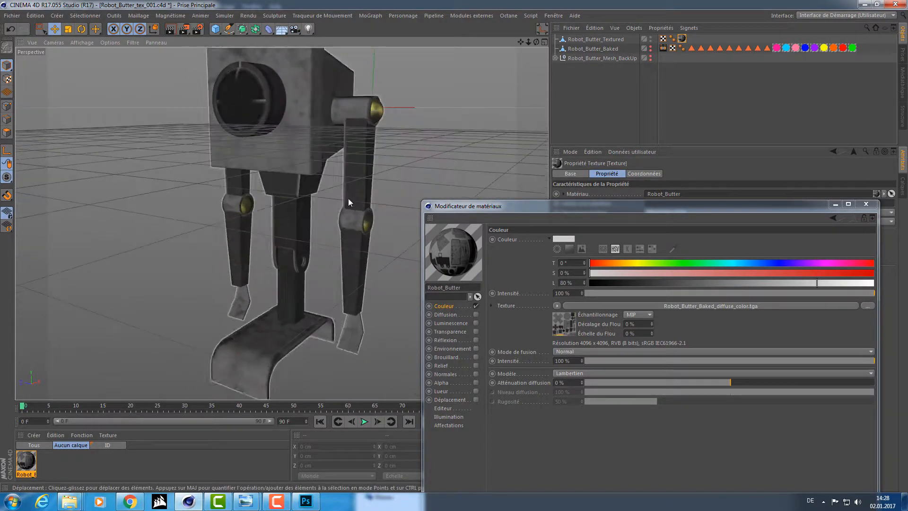
{"action": "left_click_drag", "start_coordinate": [513, 212], "coordinate": [151, 76]}
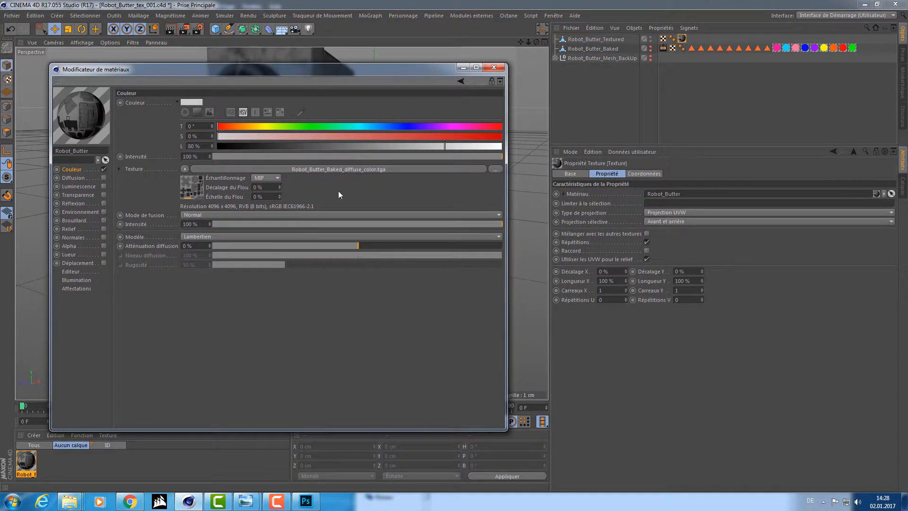
{"action": "left_click_drag", "start_coordinate": [270, 69], "coordinate": [658, 135]}
{"action": "left_click_drag", "start_coordinate": [470, 135], "coordinate": [584, 82]}
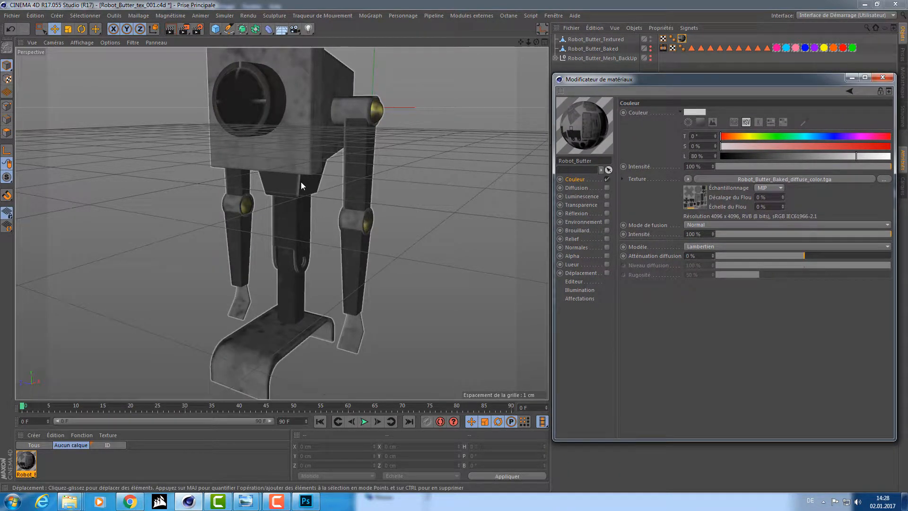
Turn on the interactive render region, enlarge it over most of the viewport and frame the whole robot inside it
{"action": "key", "text": "alt+r"}
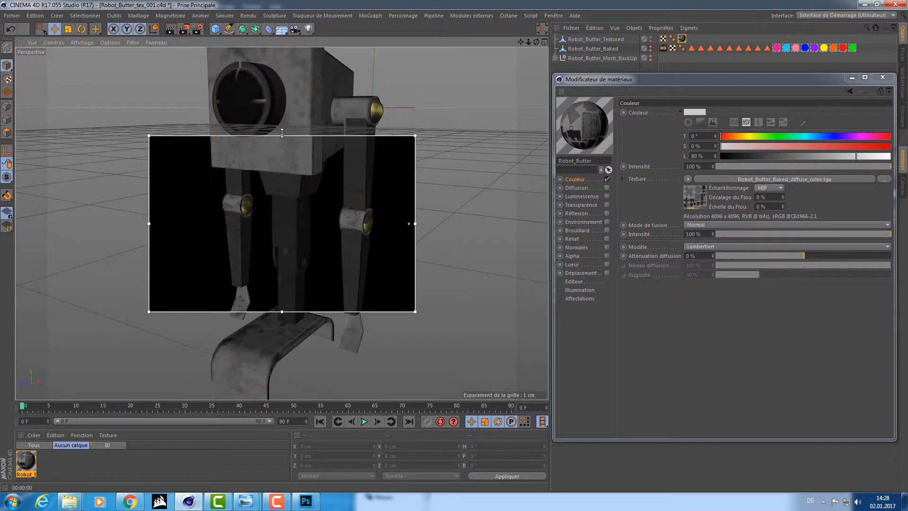
{"action": "left_click_drag", "start_coordinate": [275, 78], "coordinate": [279, 47]}
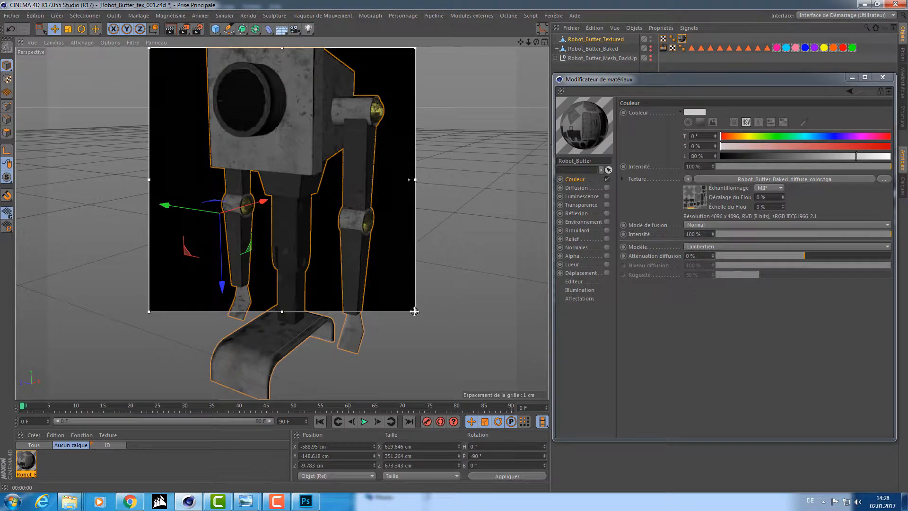
{"action": "left_click_drag", "start_coordinate": [415, 312], "coordinate": [515, 414]}
{"action": "left_click_drag", "start_coordinate": [149, 223], "coordinate": [58, 223]}
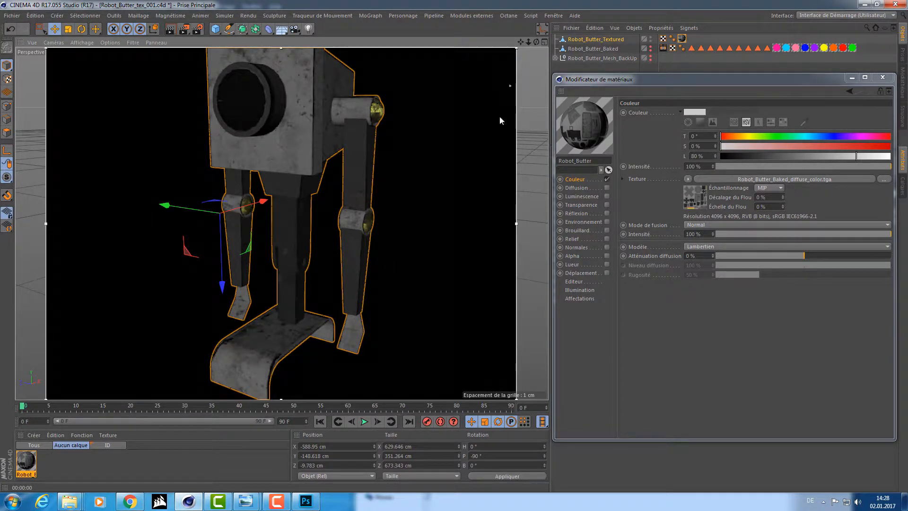
{"action": "scroll", "coordinate": [379, 226], "scroll_direction": "down", "scroll_amount": 6}
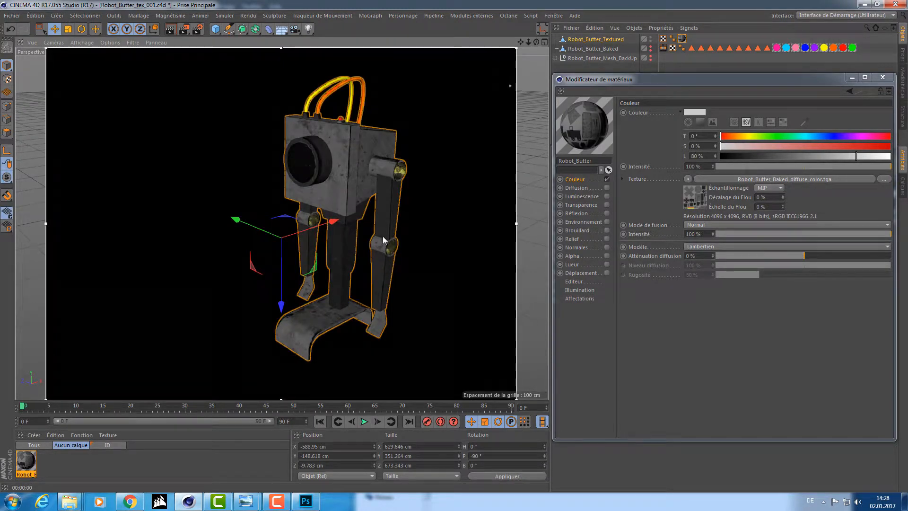
{"action": "scroll", "coordinate": [383, 235], "scroll_direction": "up", "scroll_amount": 2}
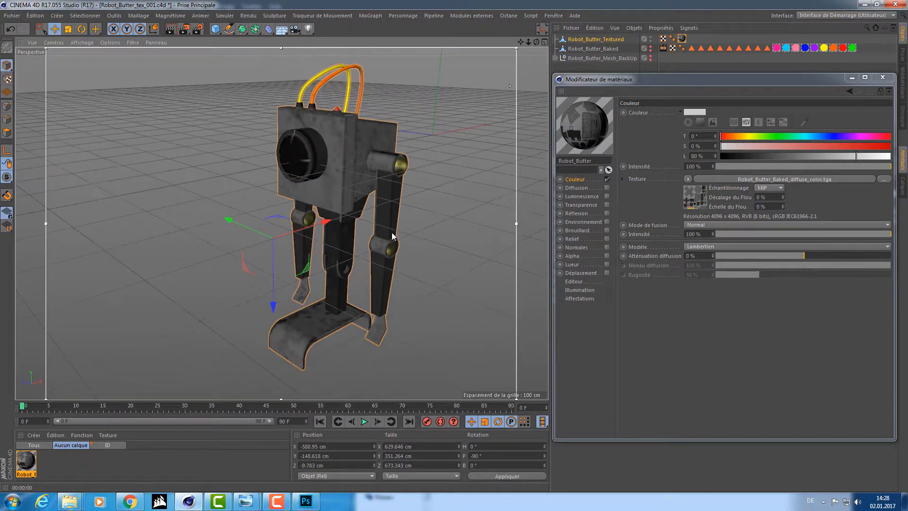
{"action": "middle_click_drag", "start_coordinate": [392, 233], "coordinate": [378, 253], "text": "alt"}
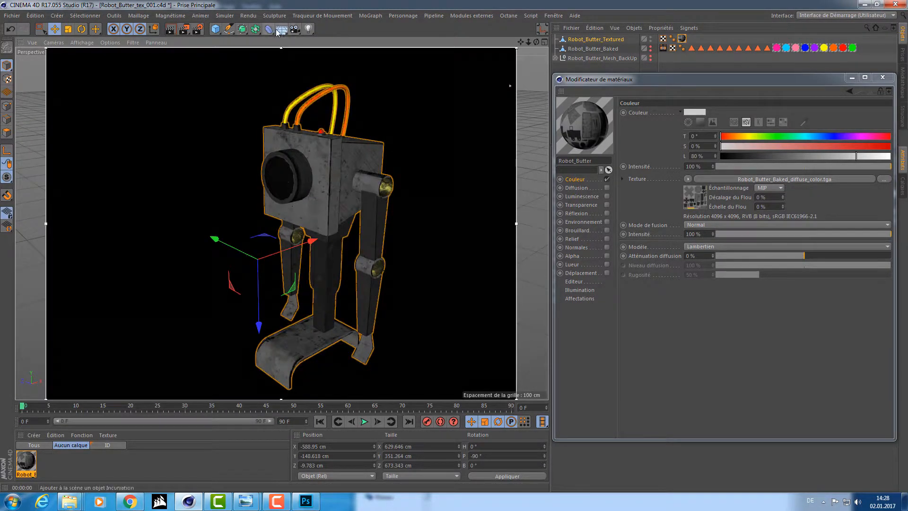
Add a floor (Sol), lower it to about -504 cm in Y beneath the robot, and give it a new default material
{"action": "left_click", "coordinate": [278, 32]}
{"action": "left_click", "coordinate": [327, 47]}
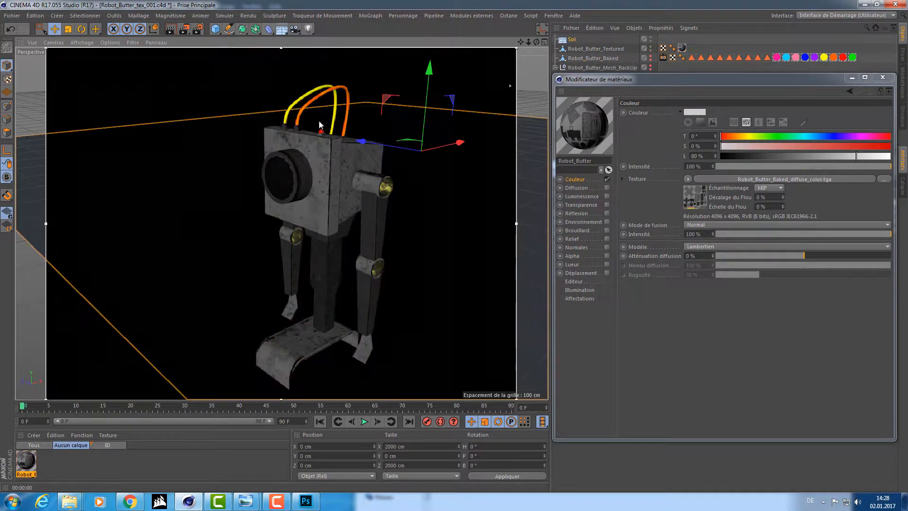
{"action": "left_click_drag", "start_coordinate": [430, 83], "coordinate": [450, 255]}
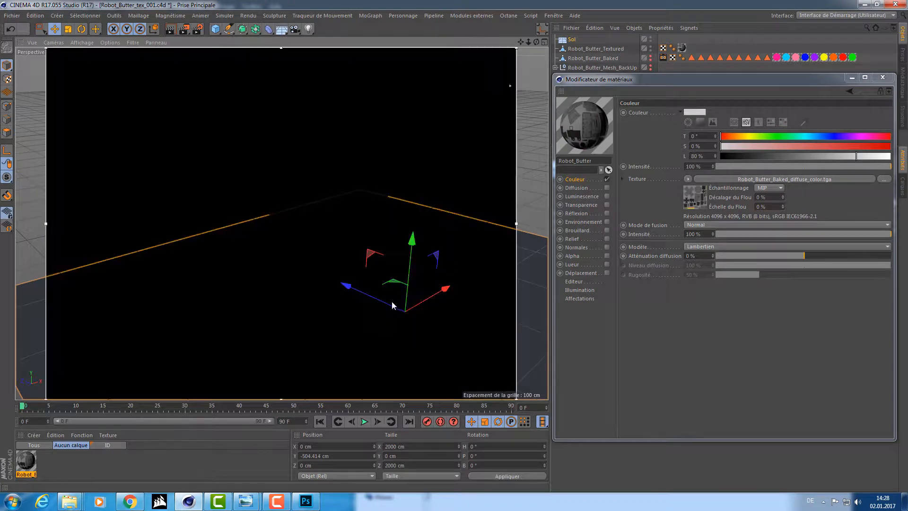
{"action": "mouse_move", "coordinate": [392, 306]}
{"action": "middle_mouse_down", "text": "alt"}
{"action": "mouse_move", "coordinate": [387, 326]}
{"action": "mouse_move", "coordinate": [397, 223]}
{"action": "middle_mouse_up", "text": "alt"}
{"action": "right_click_drag", "start_coordinate": [396, 223], "coordinate": [368, 225], "text": "alt"}
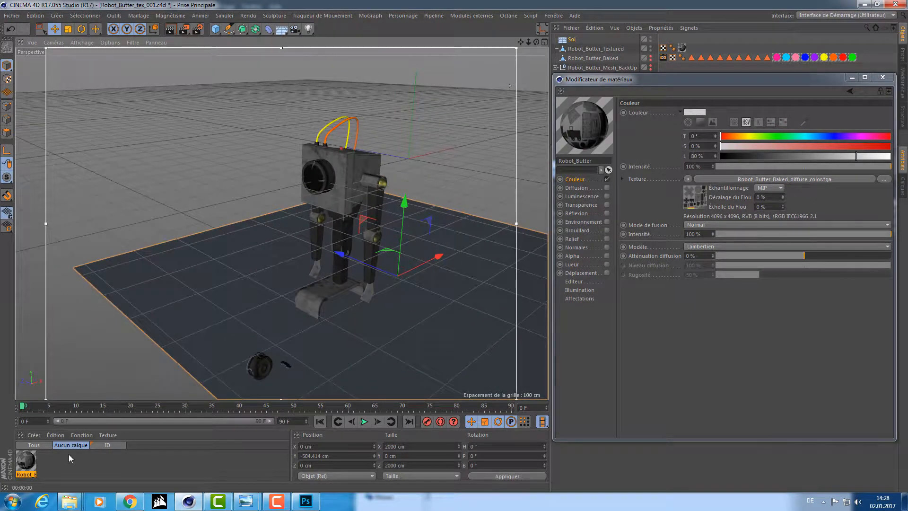
{"action": "double_click", "coordinate": [55, 466]}
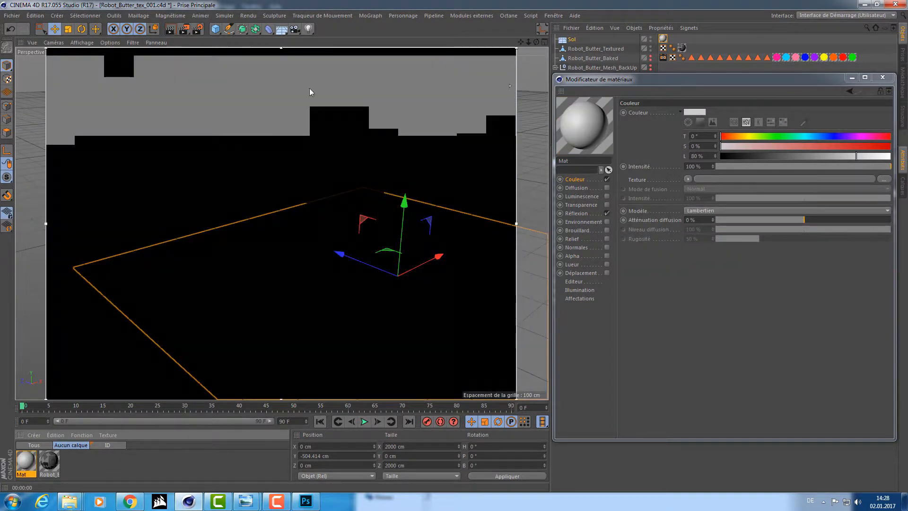
Add a sky (Ciel) and create a new material with Color and Reflection disabled and only Luminescence enabled
{"action": "left_click", "coordinate": [282, 28]}
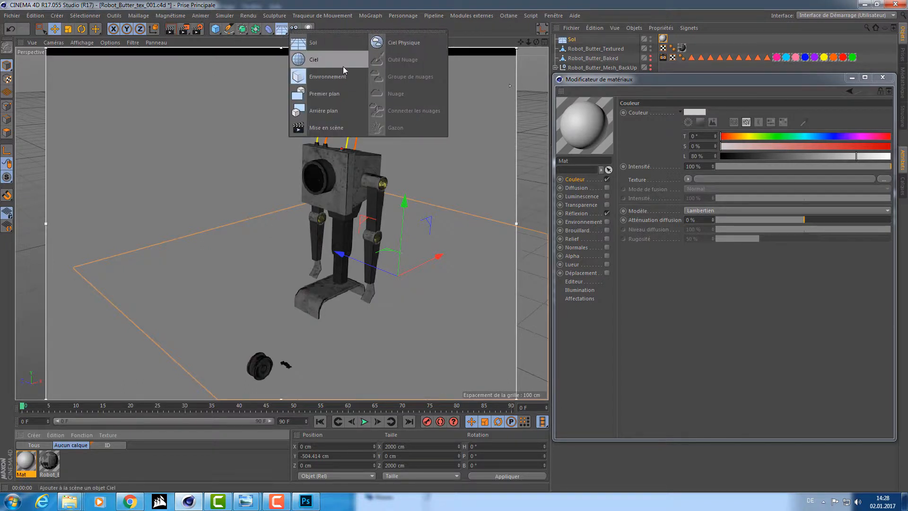
{"action": "left_click", "coordinate": [313, 60]}
{"action": "double_click", "coordinate": [87, 461]}
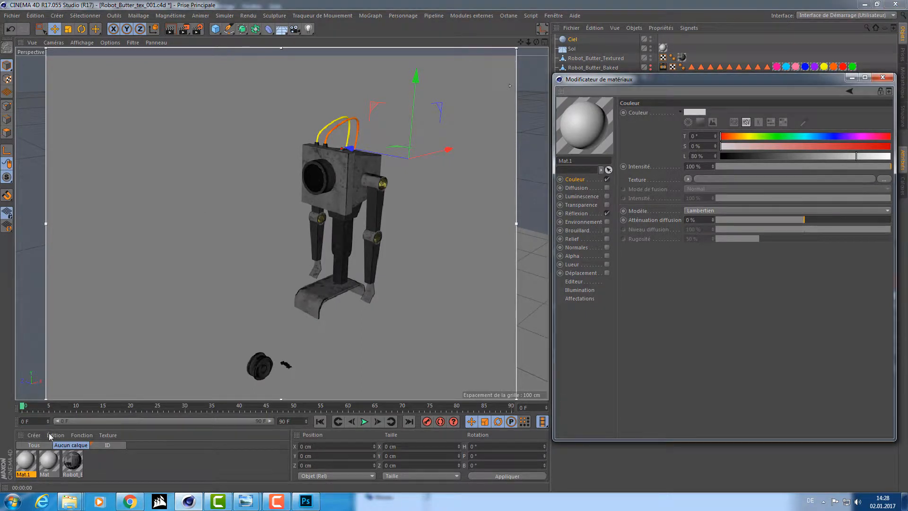
{"action": "left_click", "coordinate": [607, 212]}
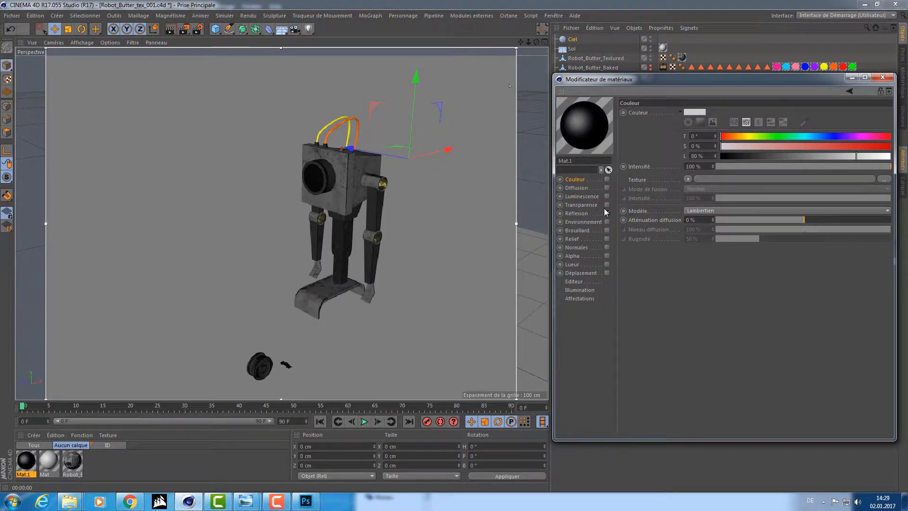
{"action": "left_click", "coordinate": [581, 196]}
{"action": "left_click", "coordinate": [607, 195]}
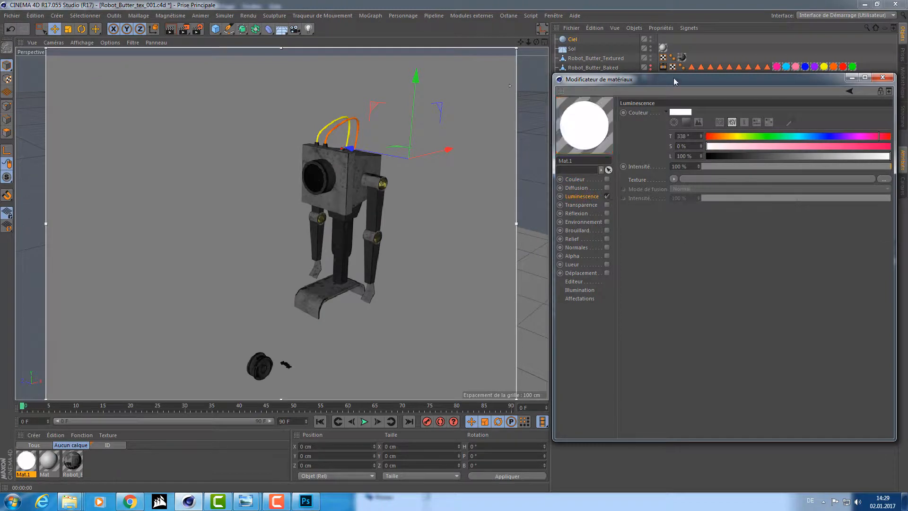
Start loading a Luminescence texture and browse to 05_Teaching\Rick&Motry\04_Butter_Robot\01_C4D, checking its 04_HDRI folder
{"action": "left_click_drag", "start_coordinate": [673, 79], "coordinate": [486, 81]}
{"action": "left_click", "coordinate": [695, 182]}
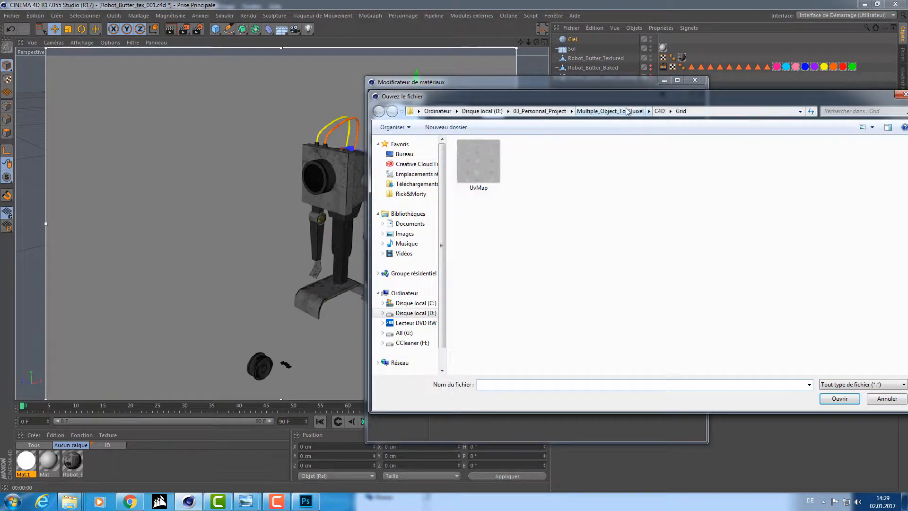
{"action": "left_click", "coordinate": [539, 111]}
{"action": "double_click", "coordinate": [470, 164]}
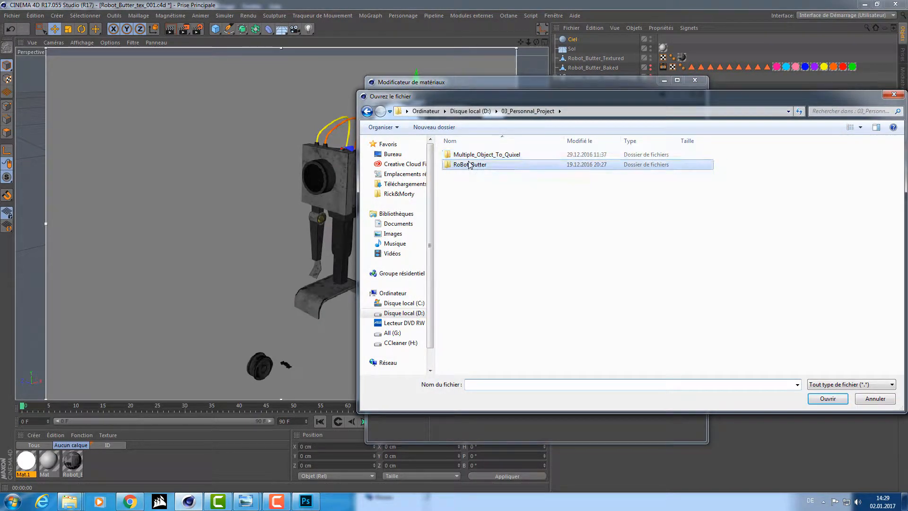
{"action": "left_click", "coordinate": [475, 111]}
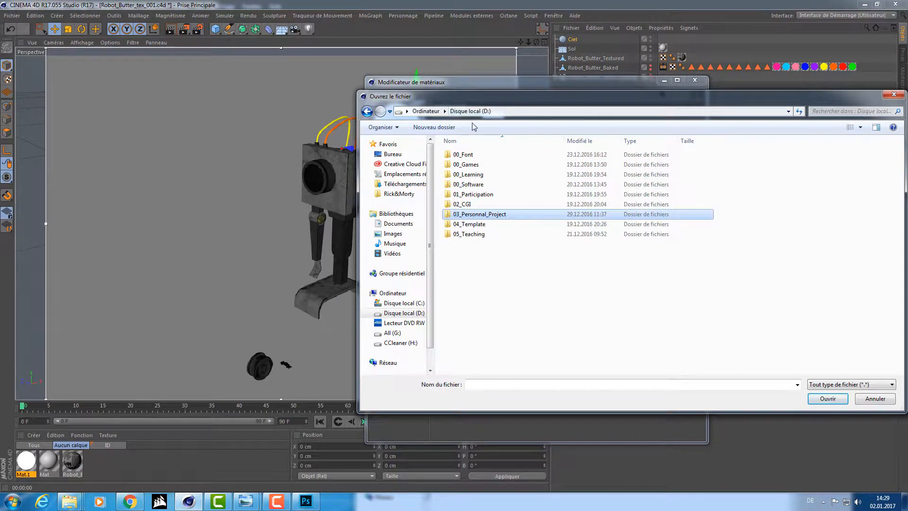
{"action": "double_click", "coordinate": [469, 234]}
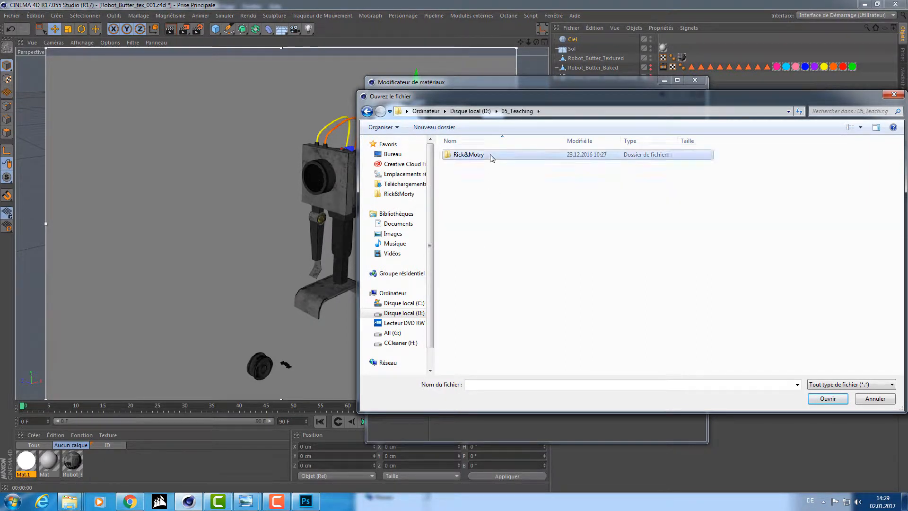
{"action": "double_click", "coordinate": [468, 154]}
{"action": "double_click", "coordinate": [488, 184]}
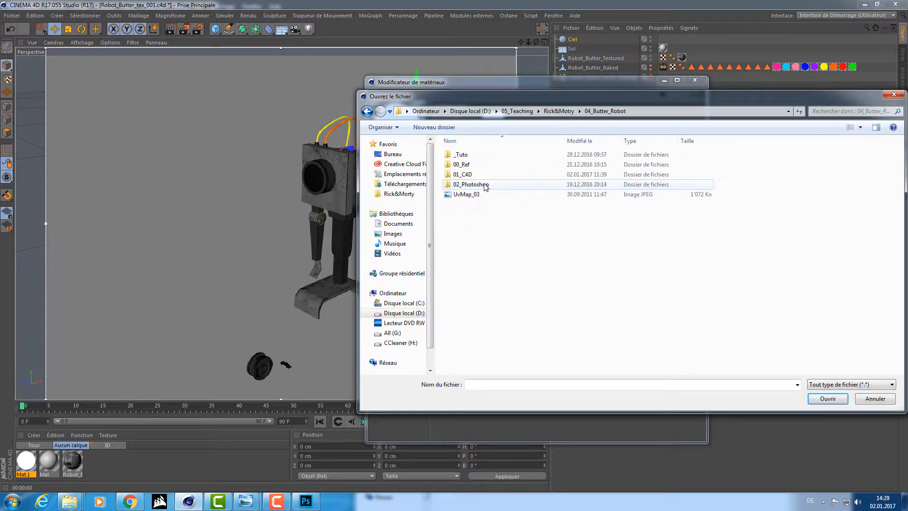
{"action": "left_click", "coordinate": [493, 166]}
{"action": "double_click", "coordinate": [471, 174]}
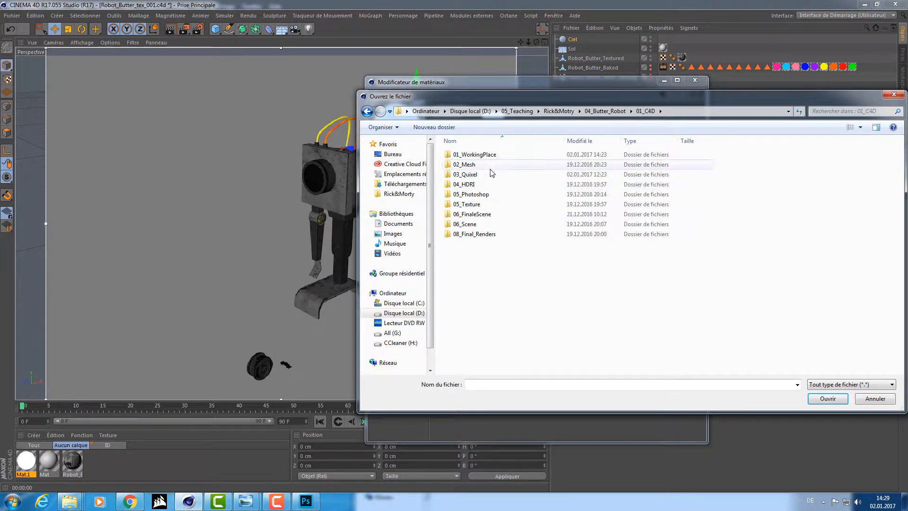
{"action": "double_click", "coordinate": [487, 184]}
{"action": "key", "text": "BackSpace"}
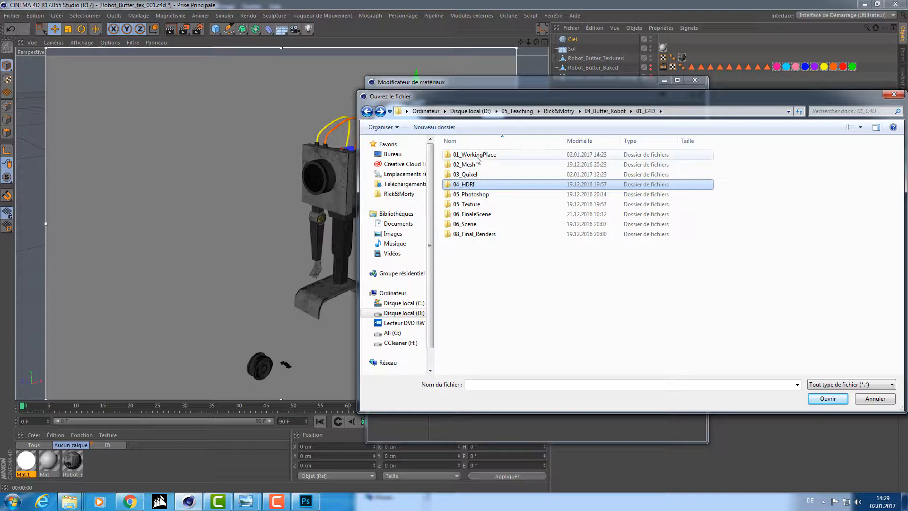
Switch to File Explorer, open a second window and copy fin4_Ref from the 03_Rick_Portal_Gun\01_C4D\04_HDRI folder
{"action": "key", "text": "alt+Tab"}
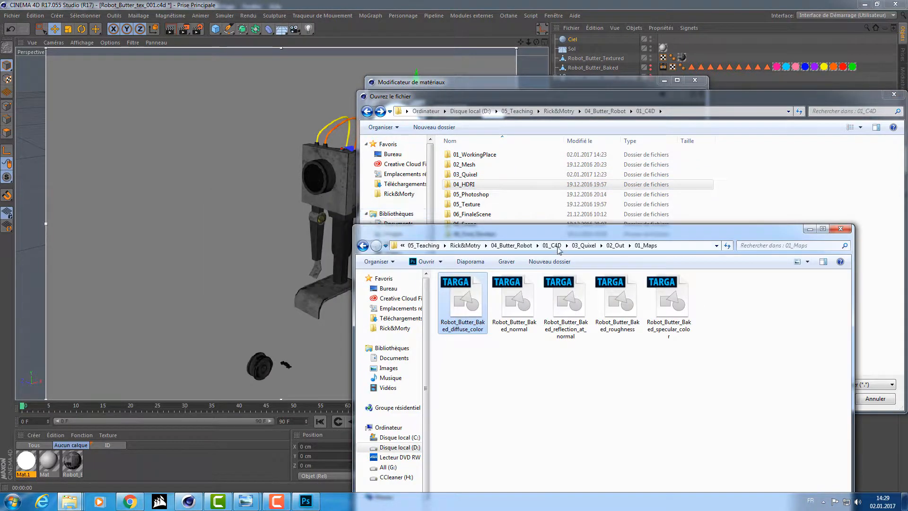
{"action": "left_click_drag", "start_coordinate": [573, 230], "coordinate": [313, 132]}
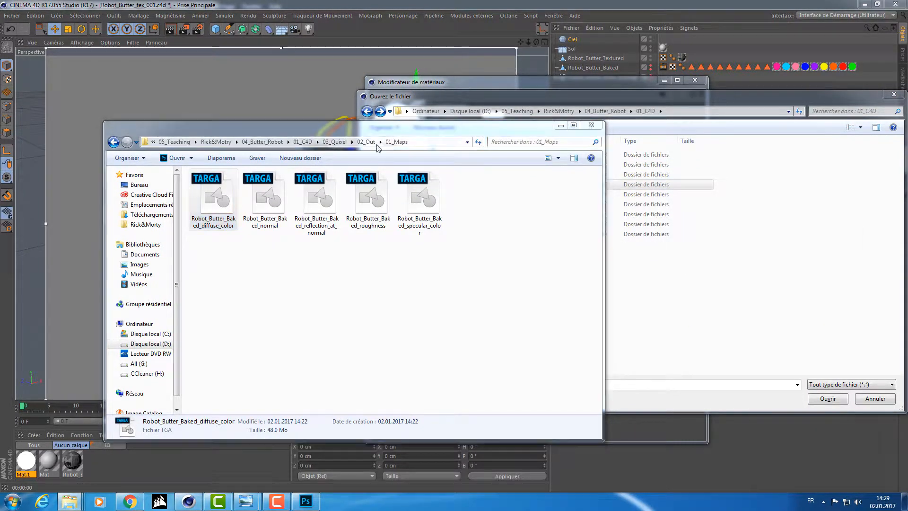
{"action": "key", "text": "ctrl+n"}
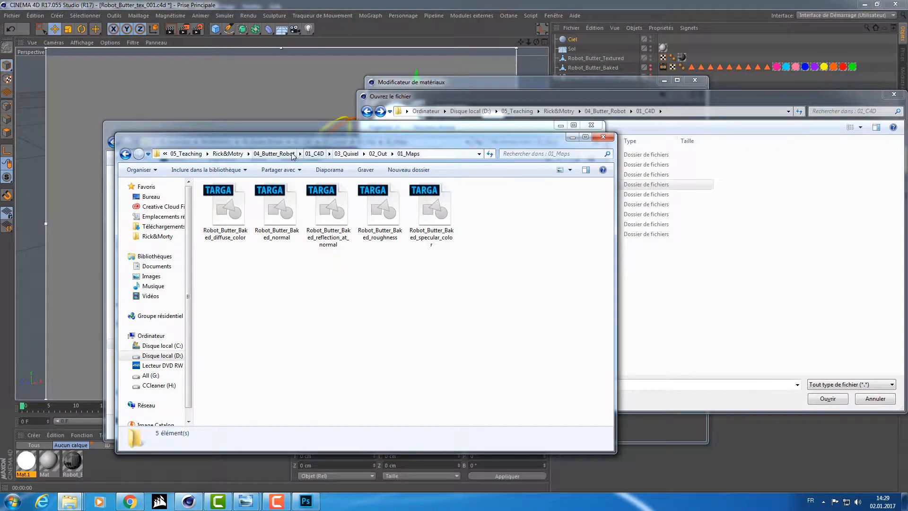
{"action": "left_click", "coordinate": [273, 154]}
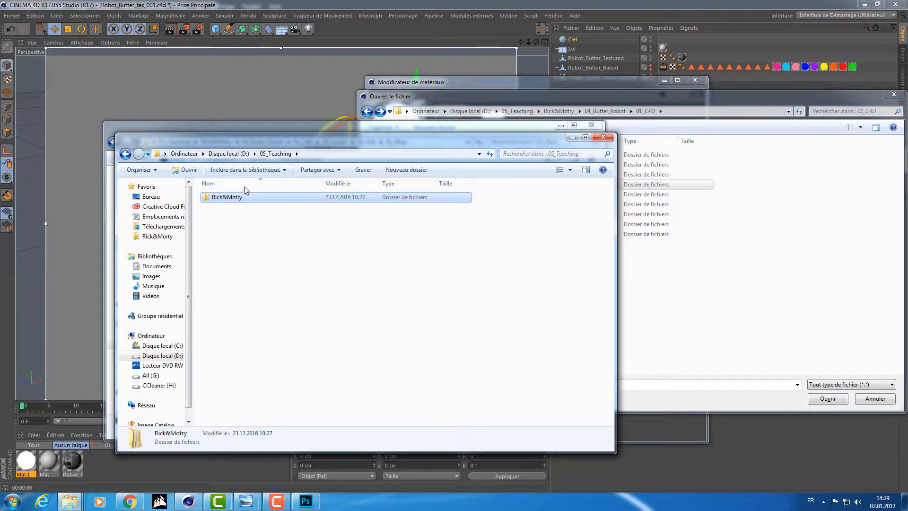
{"action": "left_click", "coordinate": [228, 154]}
{"action": "double_click", "coordinate": [235, 278]}
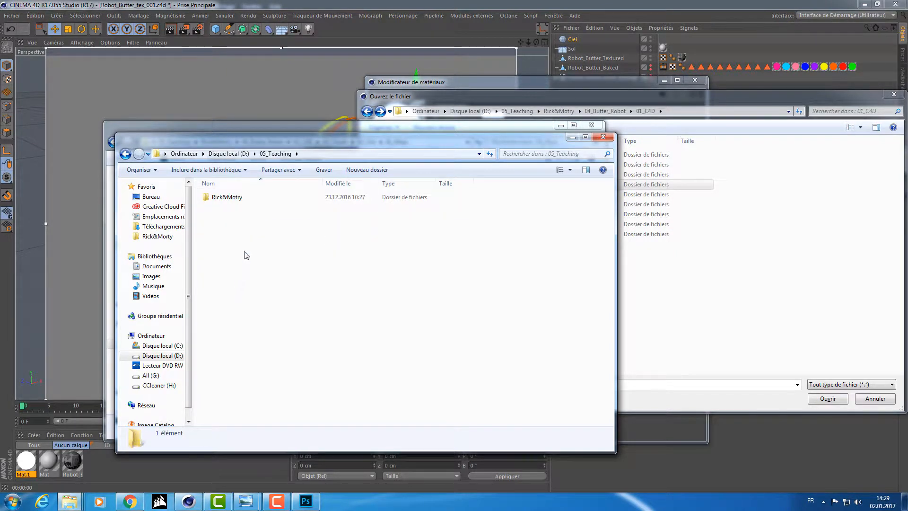
{"action": "double_click", "coordinate": [249, 197]}
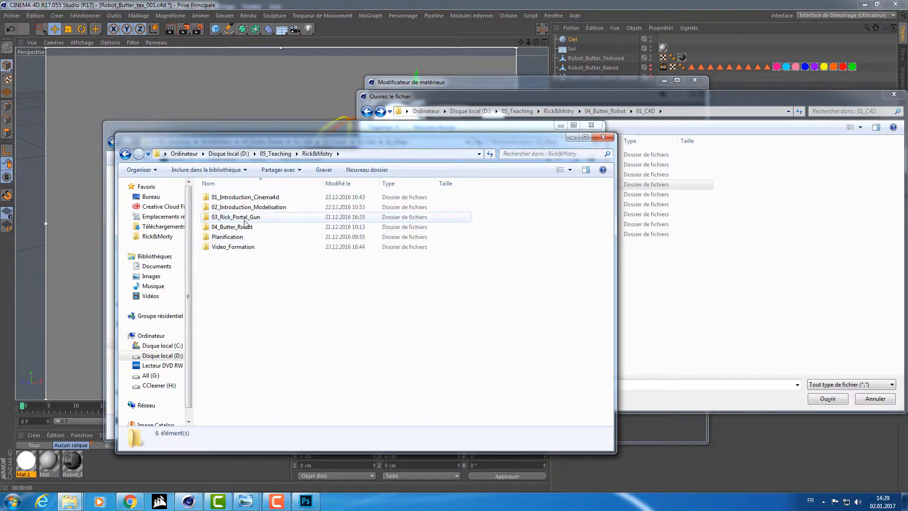
{"action": "left_click", "coordinate": [246, 217]}
{"action": "double_click", "coordinate": [245, 217]}
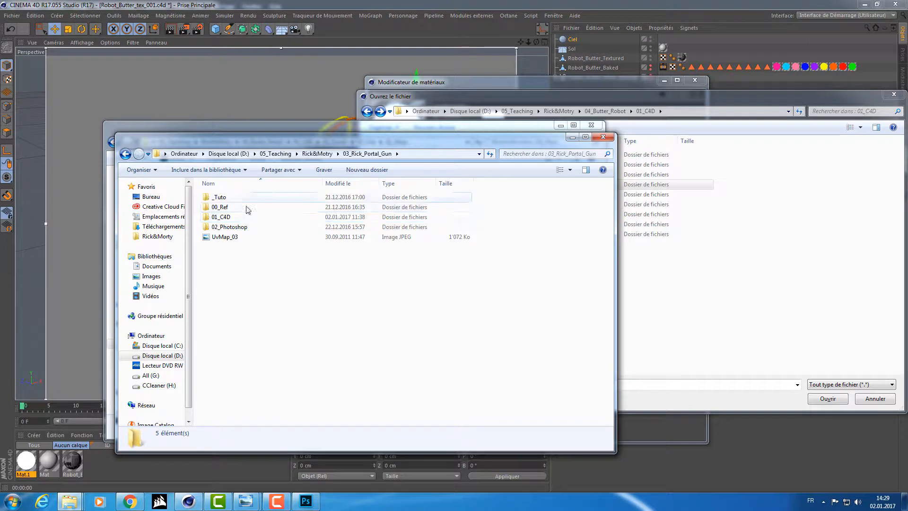
{"action": "double_click", "coordinate": [246, 217]}
{"action": "double_click", "coordinate": [243, 229]}
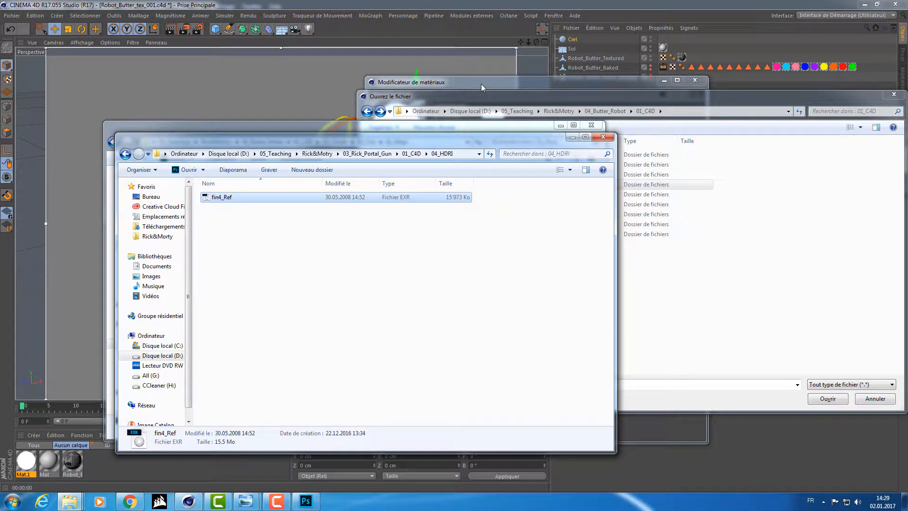
Paste fin4_Ref into the butter robot's 04_HDRI folder and load it as the Luminescence texture, copying the image into the project
{"action": "left_click_drag", "start_coordinate": [520, 96], "coordinate": [496, 97]}
{"action": "double_click", "coordinate": [472, 187]}
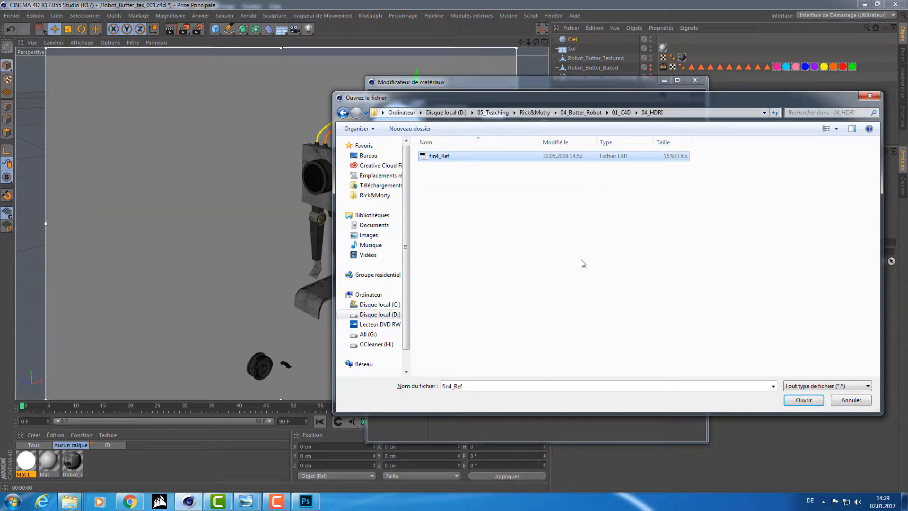
{"action": "left_click", "coordinate": [803, 400]}
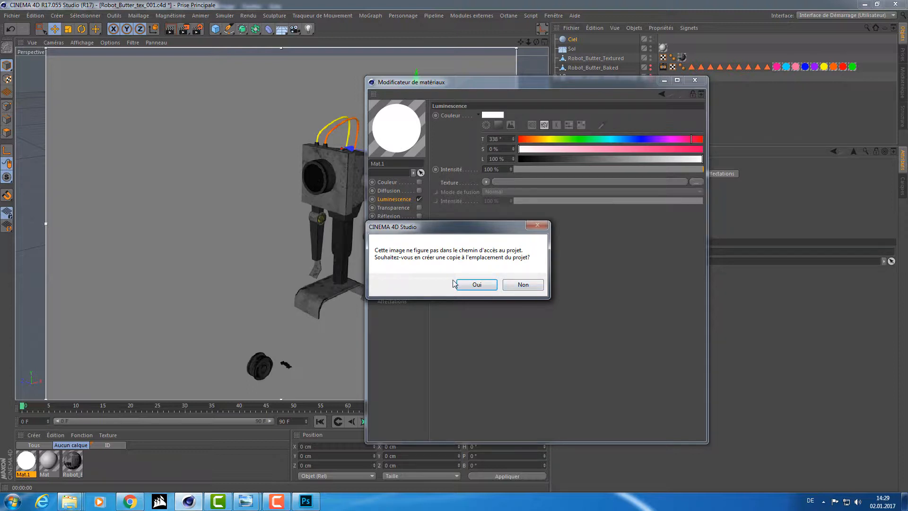
{"action": "left_click", "coordinate": [477, 284]}
{"action": "left_click", "coordinate": [702, 81]}
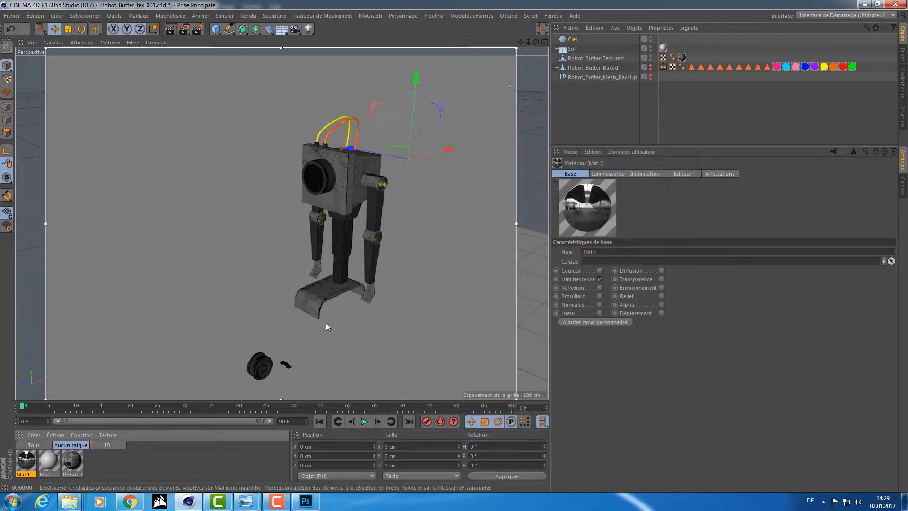
Apply Mat.1 to the Ciel object, add a Rendu tag with camera visibility disabled, and render a close view of the robot's head
{"action": "left_click_drag", "start_coordinate": [572, 59], "coordinate": [575, 40]}
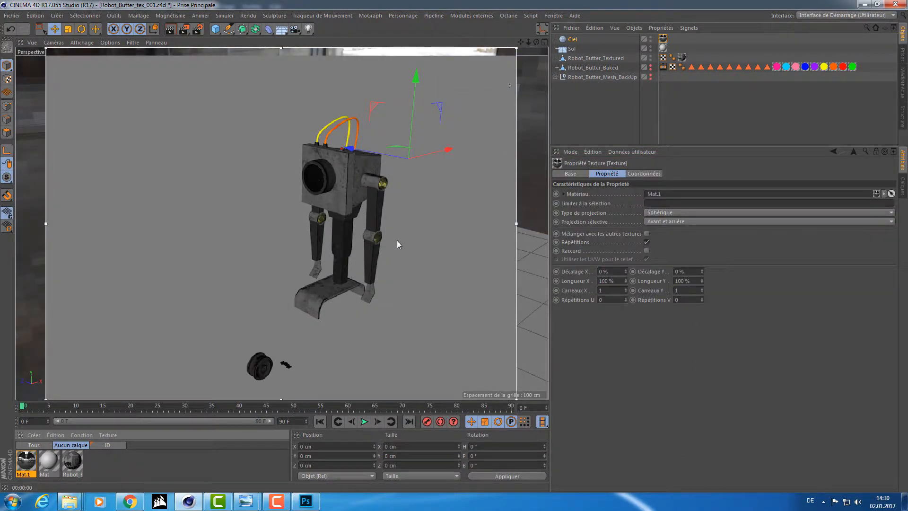
{"action": "right_click", "coordinate": [574, 40]}
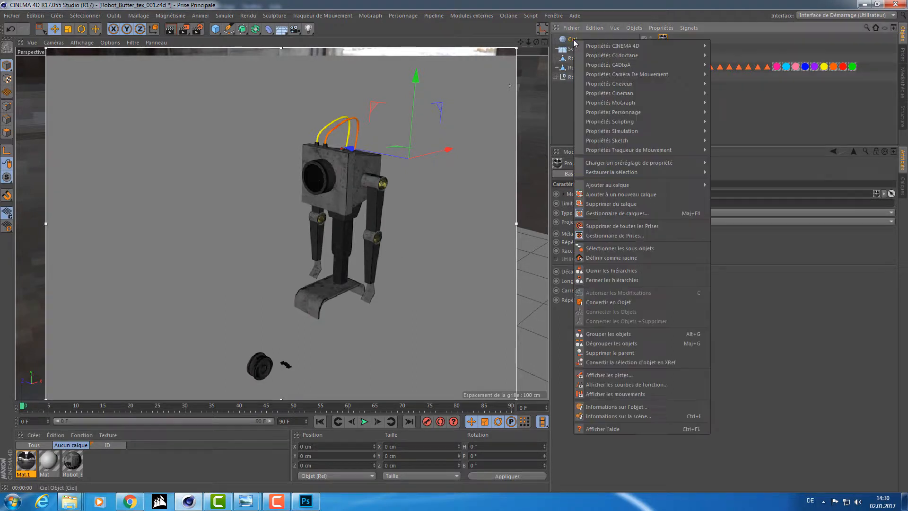
{"action": "mouse_move", "coordinate": [602, 49]}
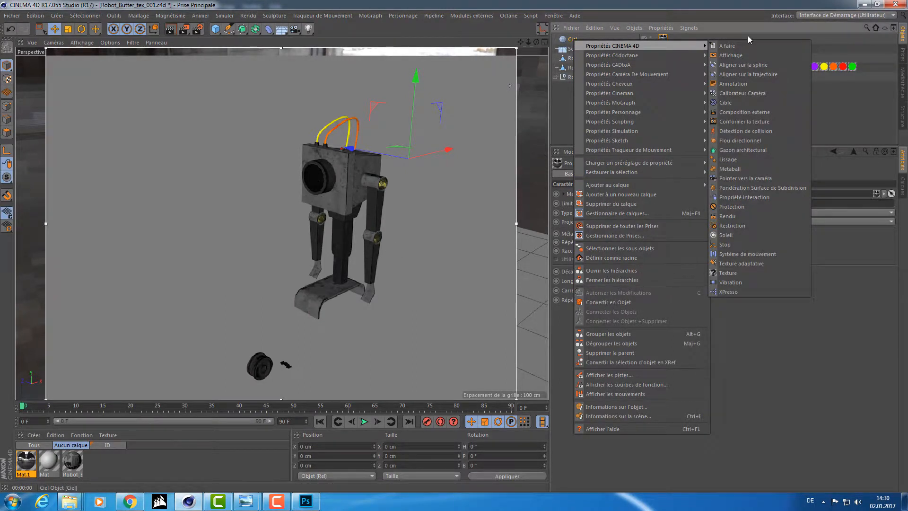
{"action": "left_click", "coordinate": [736, 217]}
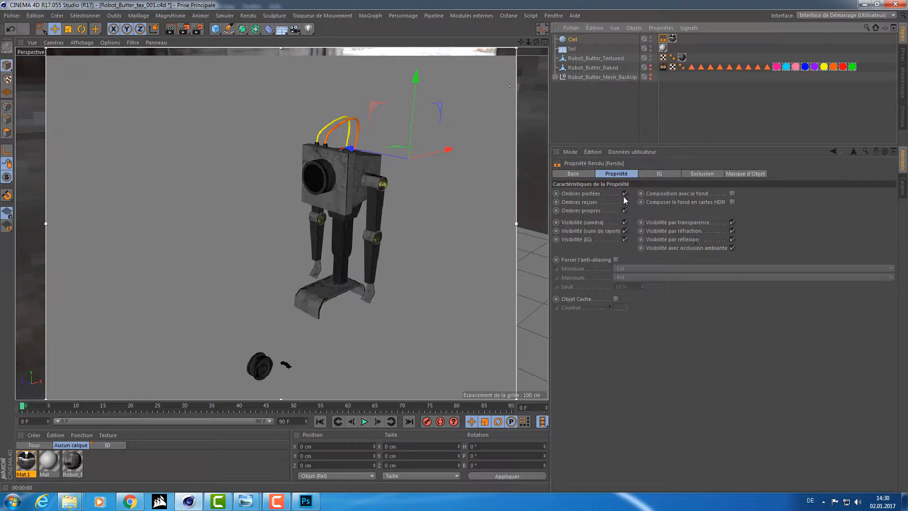
{"action": "left_click", "coordinate": [624, 222]}
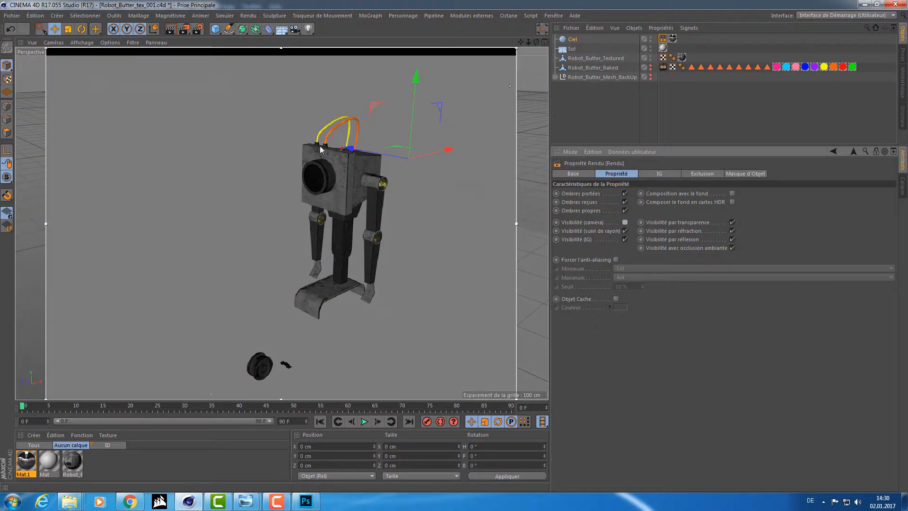
{"action": "scroll", "coordinate": [321, 146], "scroll_direction": "up", "scroll_amount": 6}
{"action": "key", "text": "ctrl+r"}
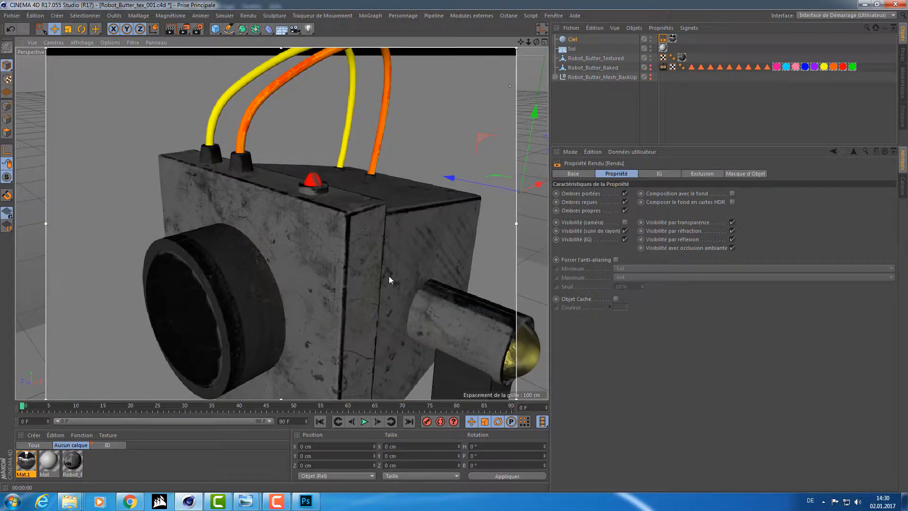
Try removing the Ciel object from the scene, and undo the deletion
{"action": "left_click", "coordinate": [573, 40]}
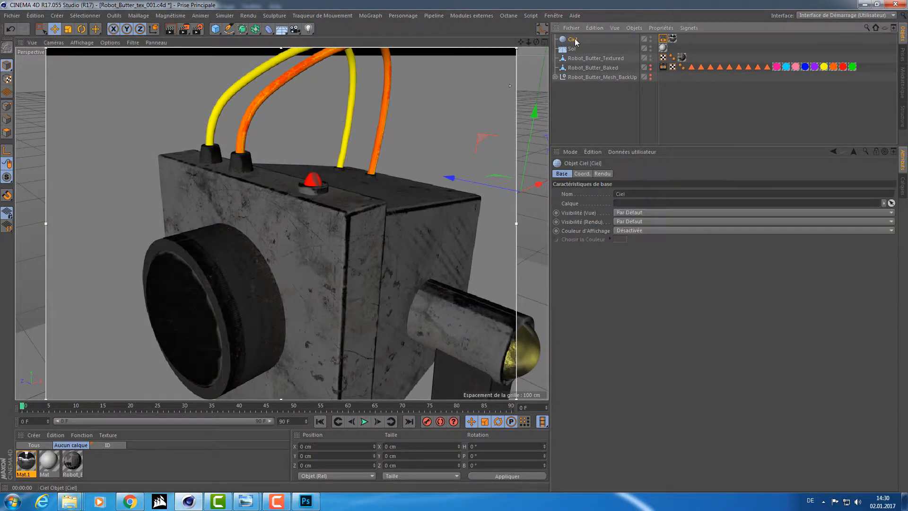
{"action": "key", "text": "Delete"}
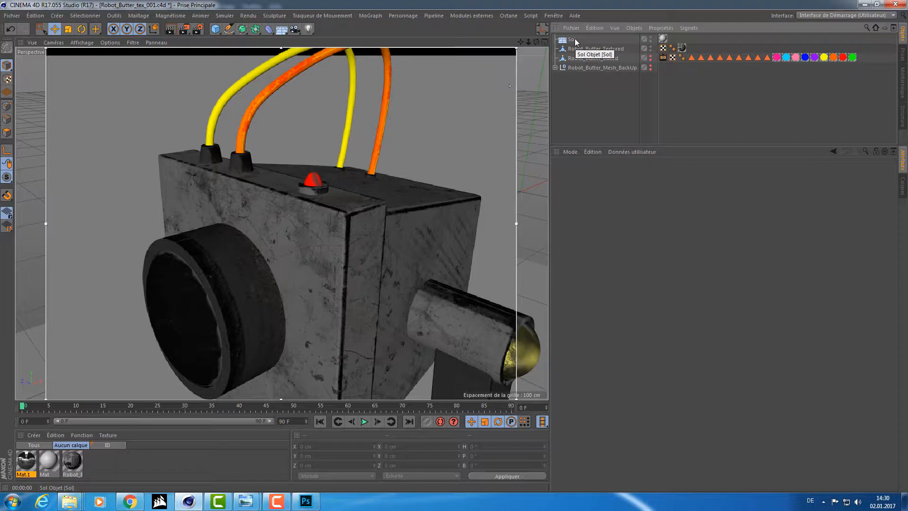
{"action": "key", "text": "ctrl+z"}
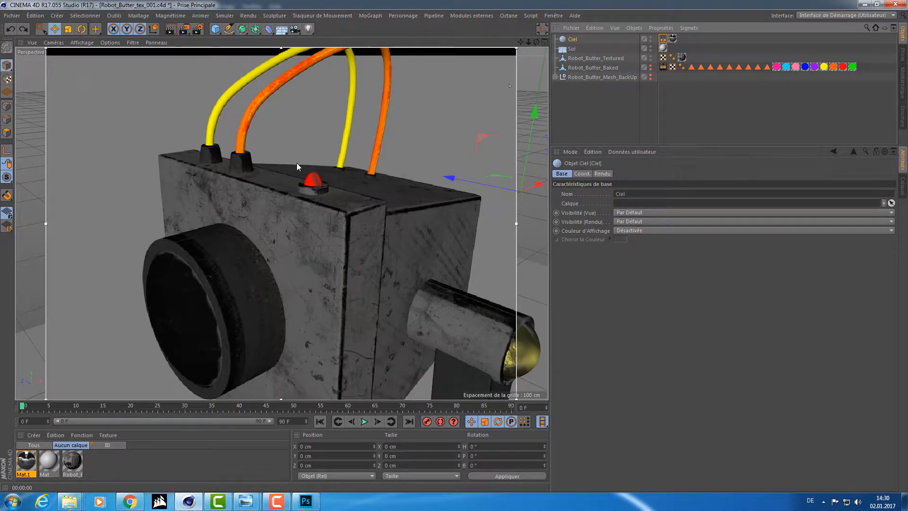
Set the Robot_Butter material's texture preview size to 4096x4096 (64 Mo) and close the material editor
{"action": "left_click_drag", "start_coordinate": [296, 163], "coordinate": [319, 163], "text": "alt"}
{"action": "middle_click_drag", "start_coordinate": [368, 222], "coordinate": [355, 183], "text": "alt"}
{"action": "left_click_drag", "start_coordinate": [354, 182], "coordinate": [354, 226], "text": "alt"}
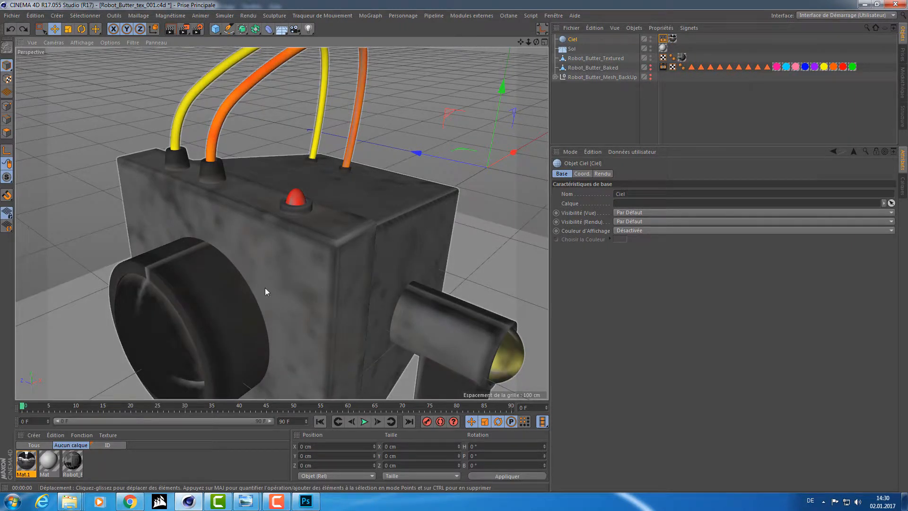
{"action": "left_click", "coordinate": [109, 462]}
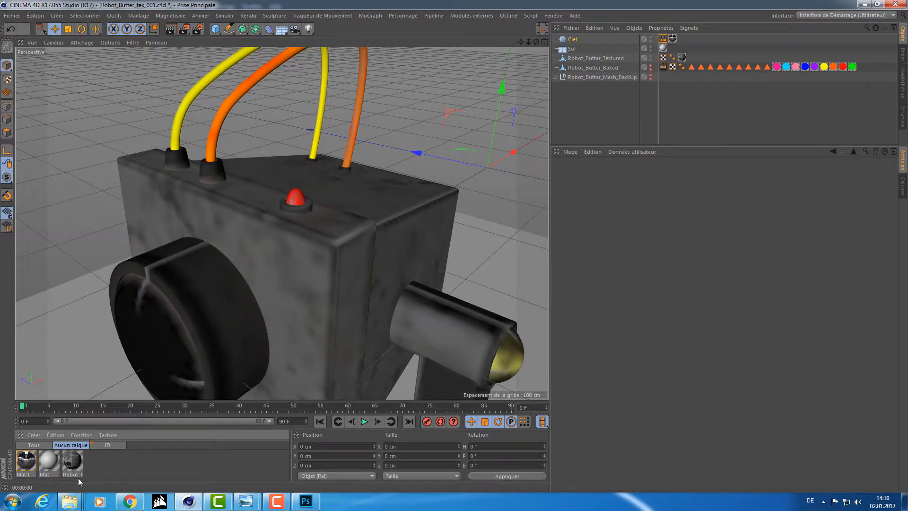
{"action": "double_click", "coordinate": [73, 464]}
{"action": "left_click", "coordinate": [157, 266]}
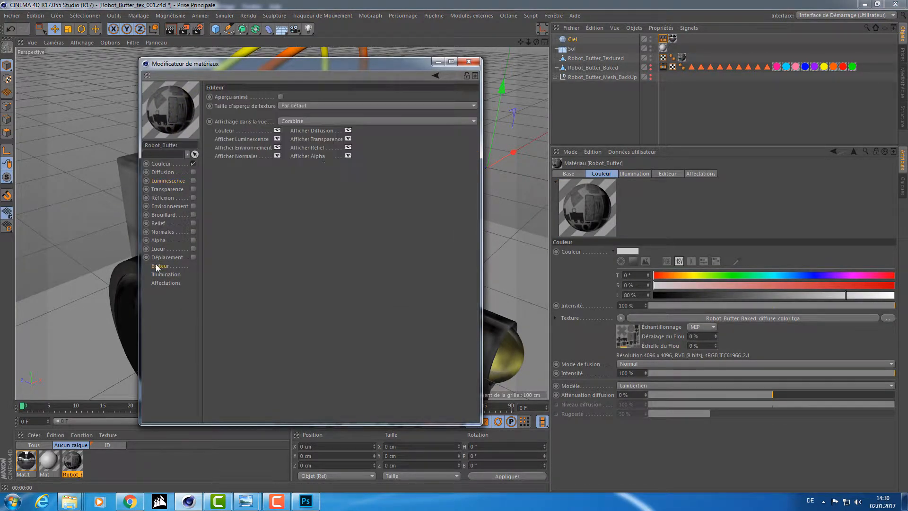
{"action": "left_click", "coordinate": [308, 105]}
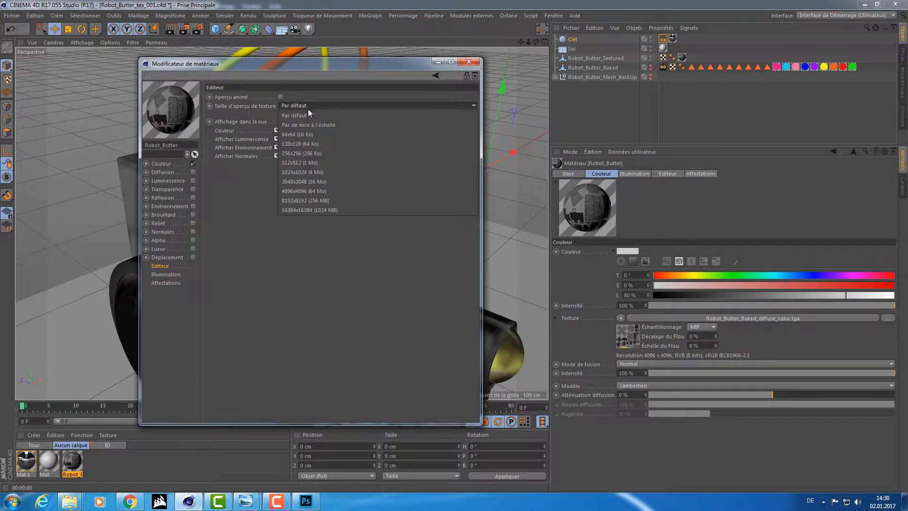
{"action": "left_click", "coordinate": [307, 191]}
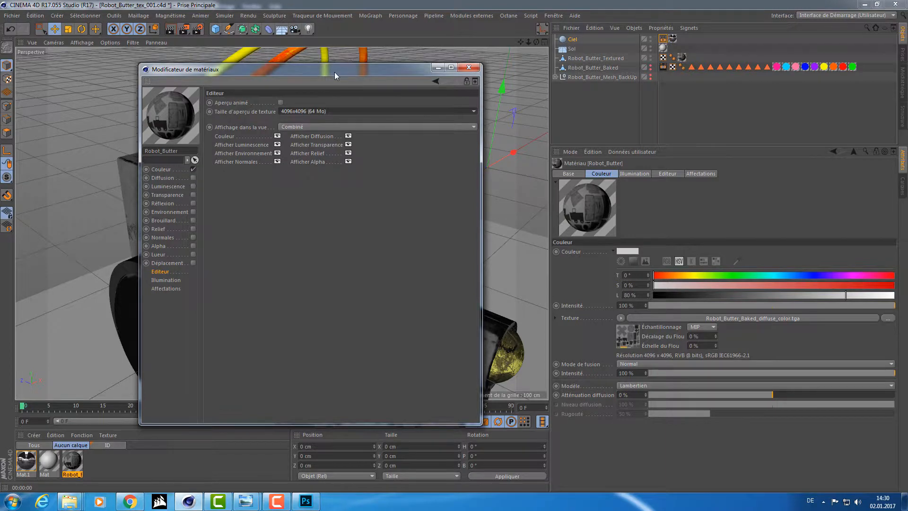
{"action": "left_click_drag", "start_coordinate": [334, 65], "coordinate": [638, 123]}
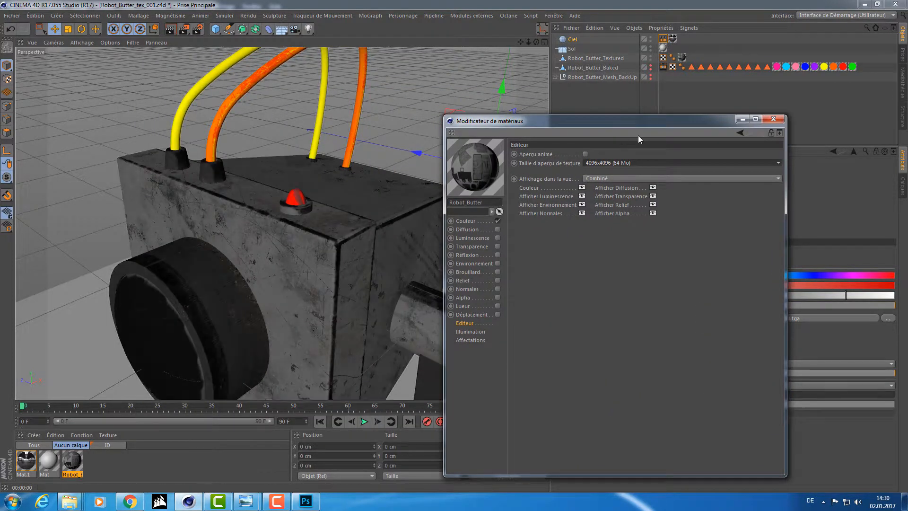
{"action": "left_click", "coordinate": [773, 119]}
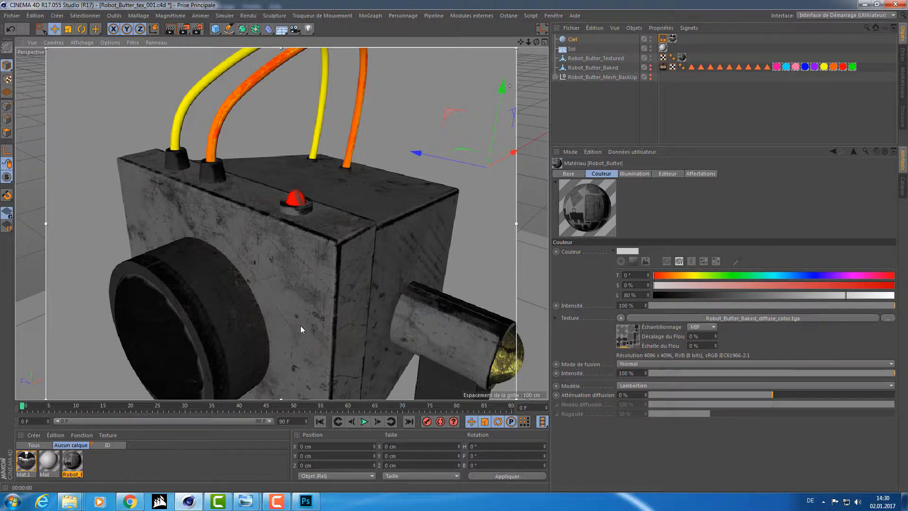
Reopen the Robot_Butter material for editing and enable its Normales channel
{"action": "double_click", "coordinate": [73, 461]}
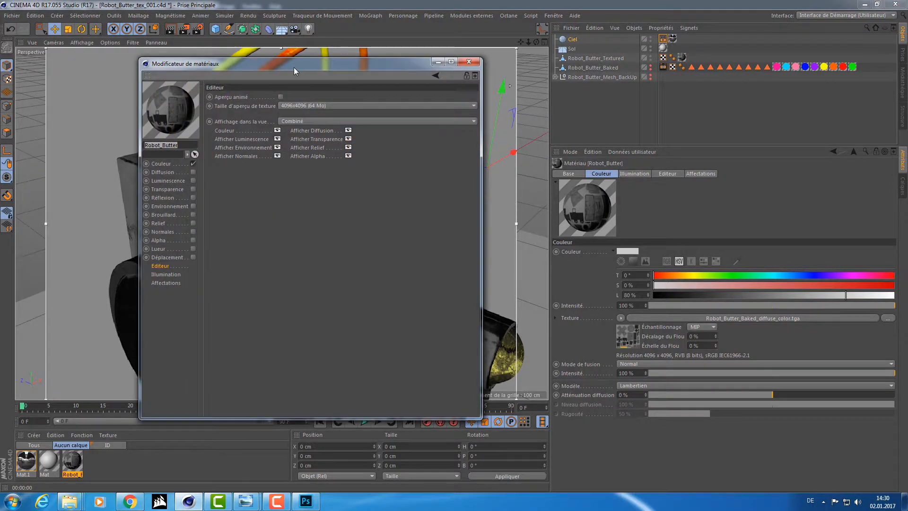
{"action": "left_click_drag", "start_coordinate": [294, 67], "coordinate": [696, 72]}
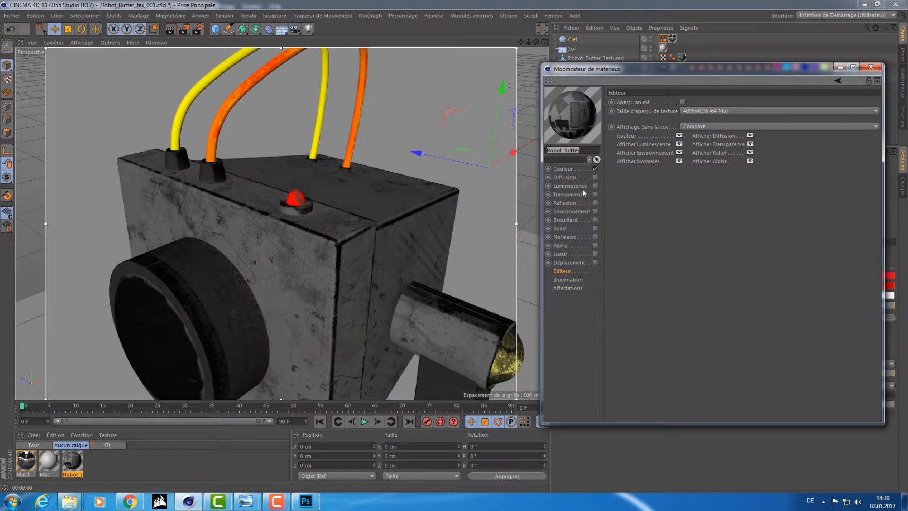
{"action": "left_click", "coordinate": [563, 168]}
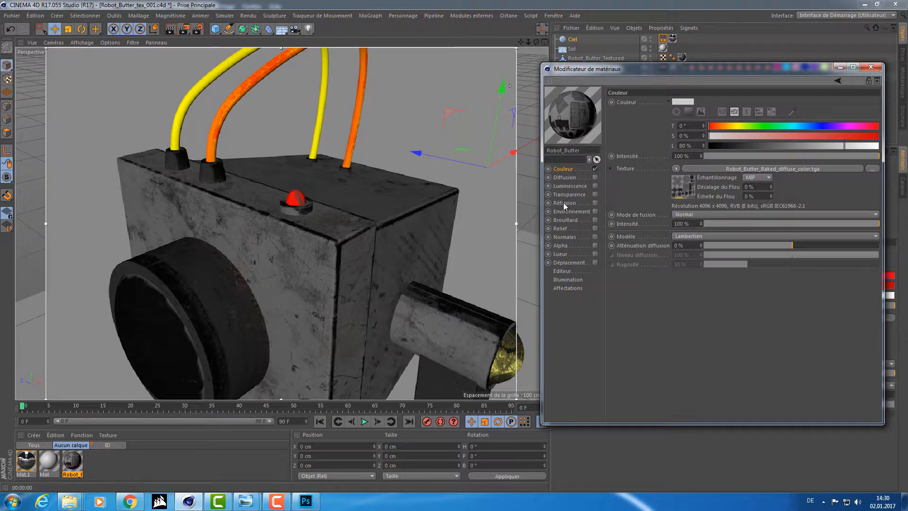
{"action": "scroll", "coordinate": [376, 248], "scroll_direction": "down", "scroll_amount": 10}
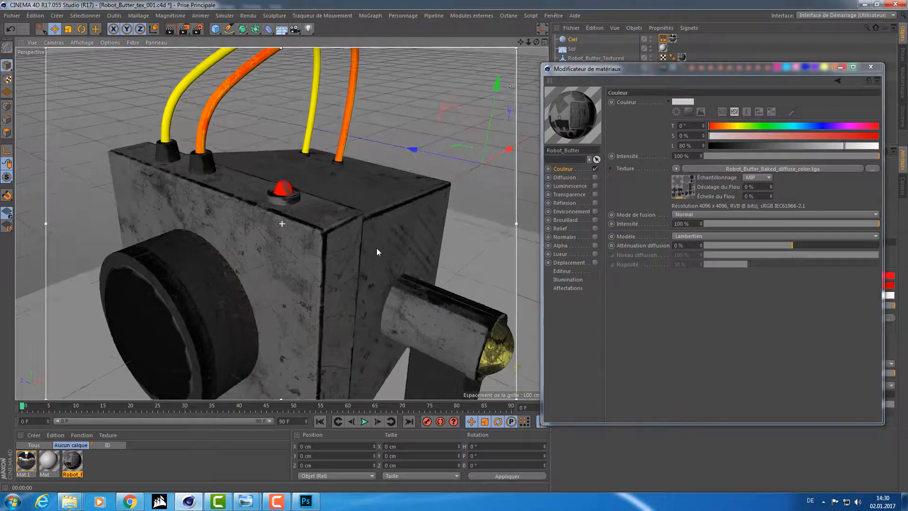
{"action": "scroll", "coordinate": [378, 201], "scroll_direction": "up", "scroll_amount": 6}
{"action": "scroll", "coordinate": [353, 215], "scroll_direction": "down", "scroll_amount": 3}
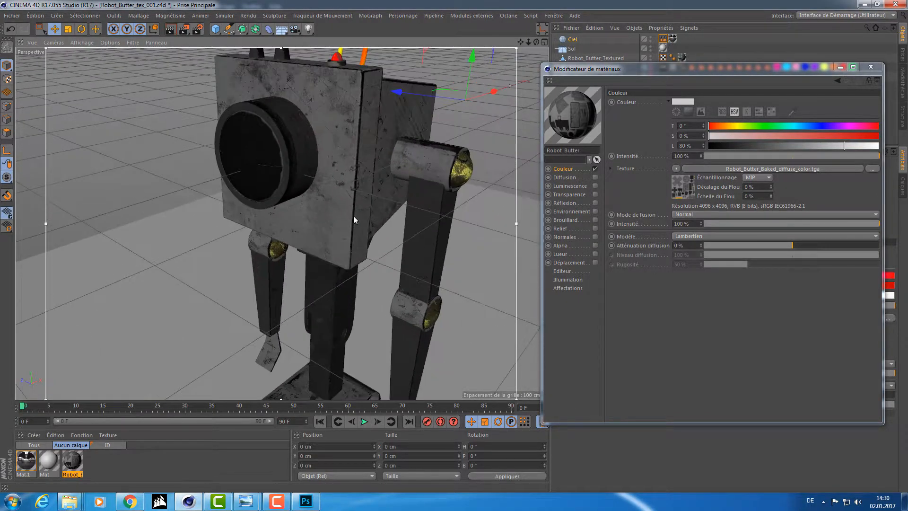
{"action": "left_click", "coordinate": [569, 237]}
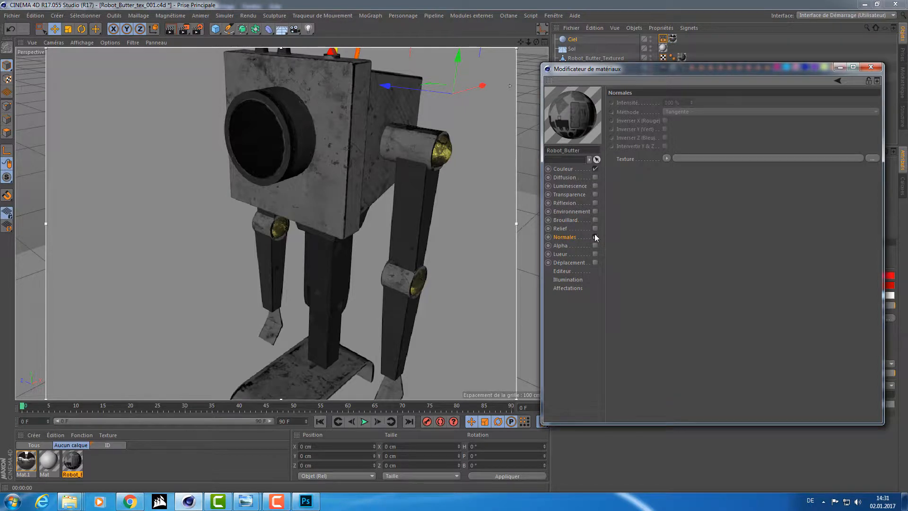
Load Robot_Butter_Baked_normal from the 01_Maps folder as the Normales texture, copying the image into the project
{"action": "key", "text": "alt+Tab"}
{"action": "left_click", "coordinate": [394, 241]}
{"action": "key", "text": "alt+Tab"}
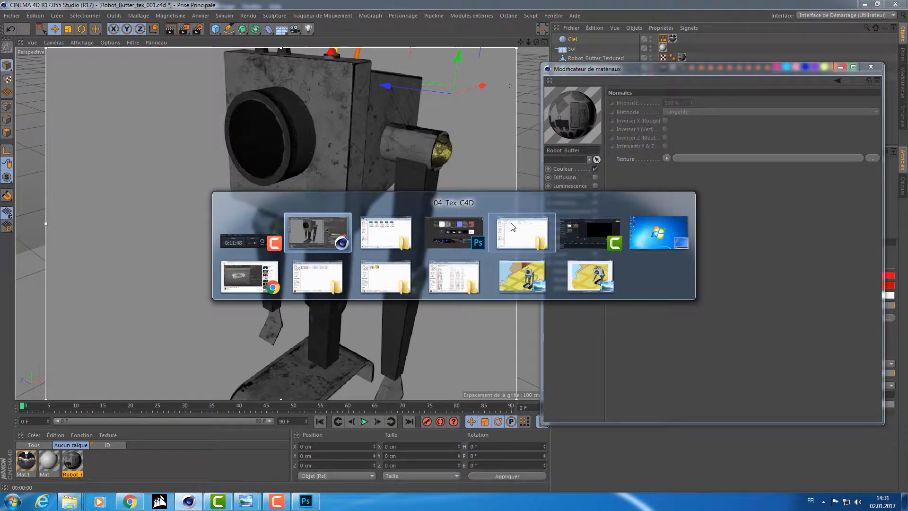
{"action": "left_click", "coordinate": [386, 231]}
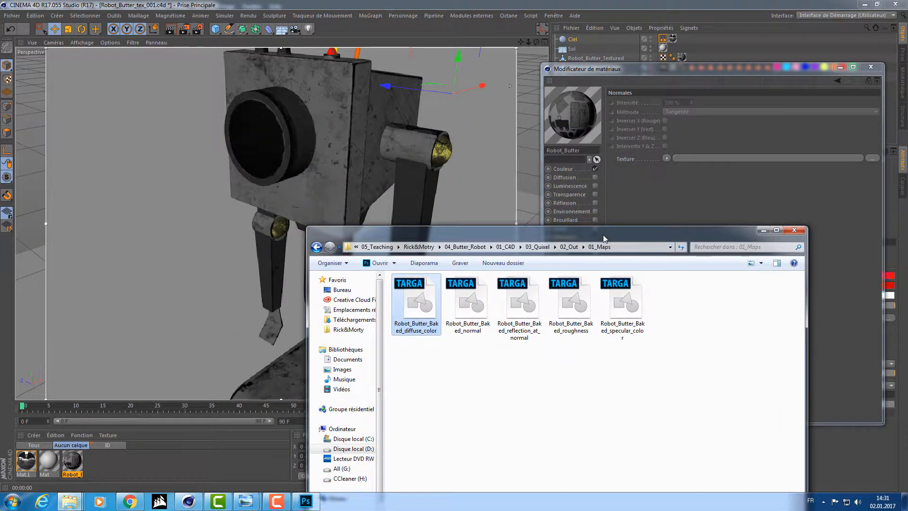
{"action": "left_click_drag", "start_coordinate": [466, 299], "coordinate": [700, 157]}
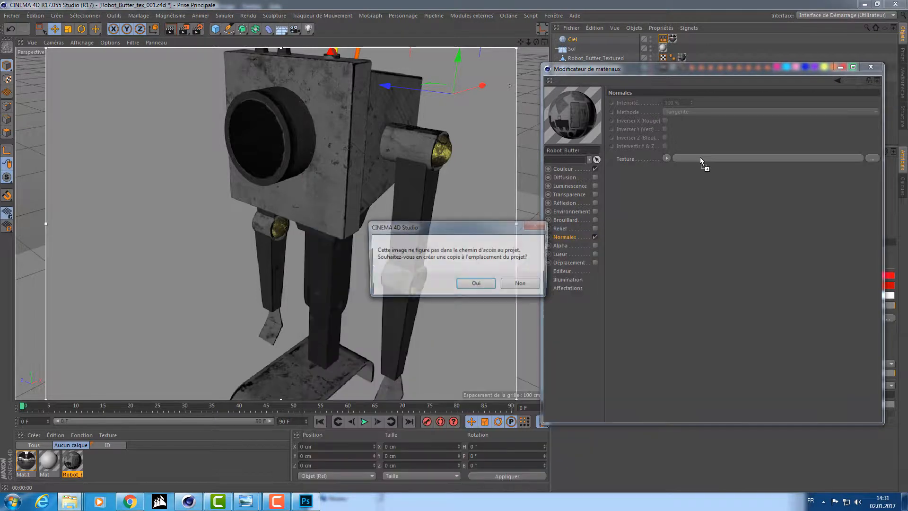
{"action": "left_click", "coordinate": [473, 285]}
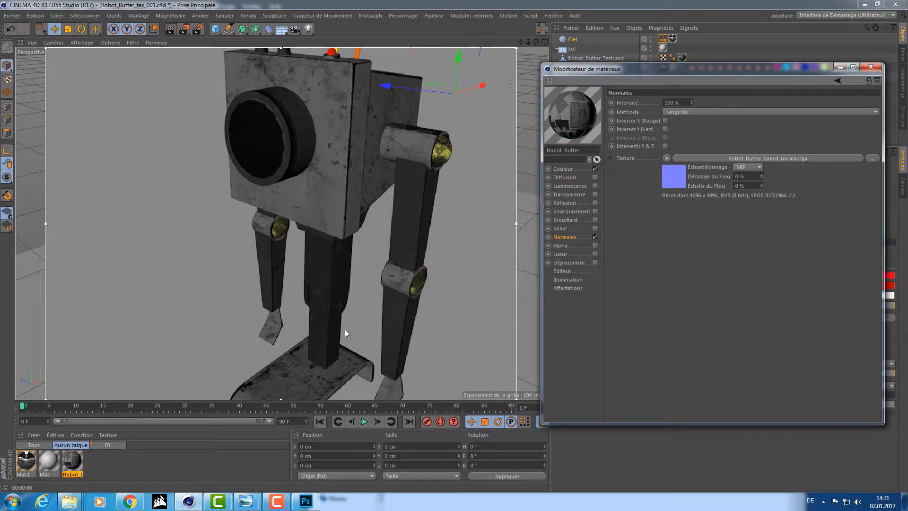
Compare the robot arm's surface with the Normales channel off and on, and render the whole robot with it enabled
{"action": "scroll", "coordinate": [484, 259], "scroll_direction": "up", "scroll_amount": 5}
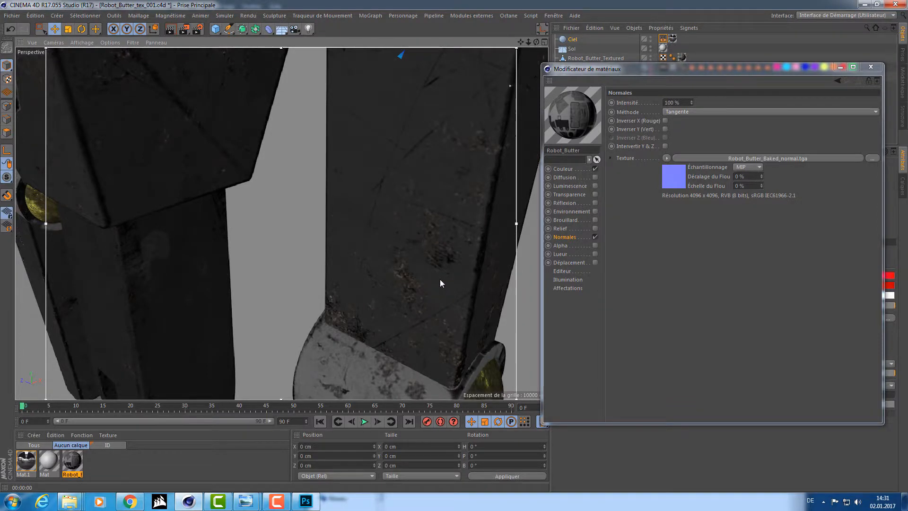
{"action": "left_click", "coordinate": [594, 235]}
{"action": "left_click", "coordinate": [594, 237]}
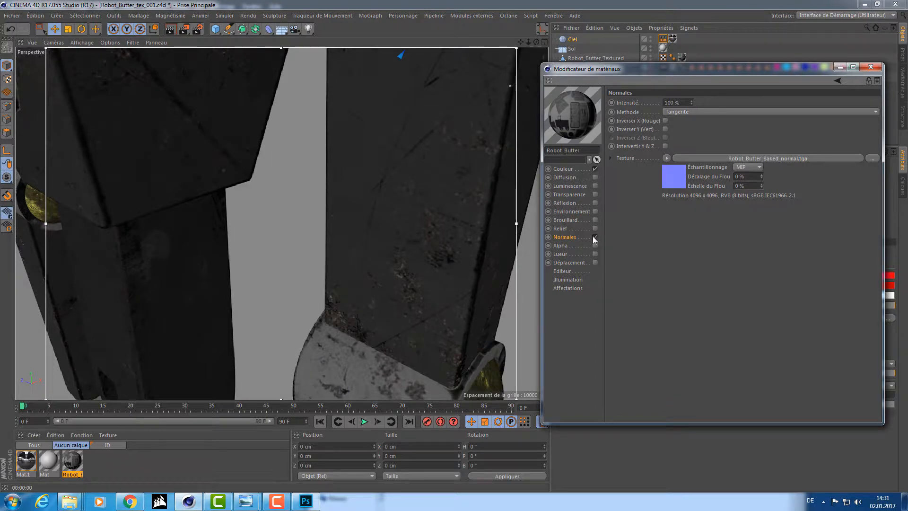
{"action": "left_click", "coordinate": [594, 237]}
{"action": "right_click_drag", "start_coordinate": [452, 246], "coordinate": [384, 234], "text": "alt"}
{"action": "key", "text": "ctrl+r"}
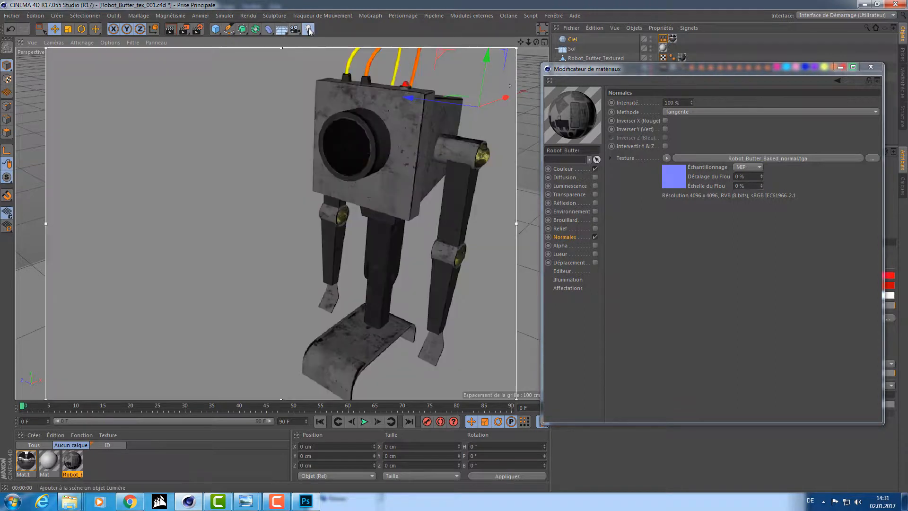
Set the exposure of the fin4_Ref.exr Luminescence image in Mat.1 to 0.18 and close the material editor
{"action": "left_click", "coordinate": [308, 29]}
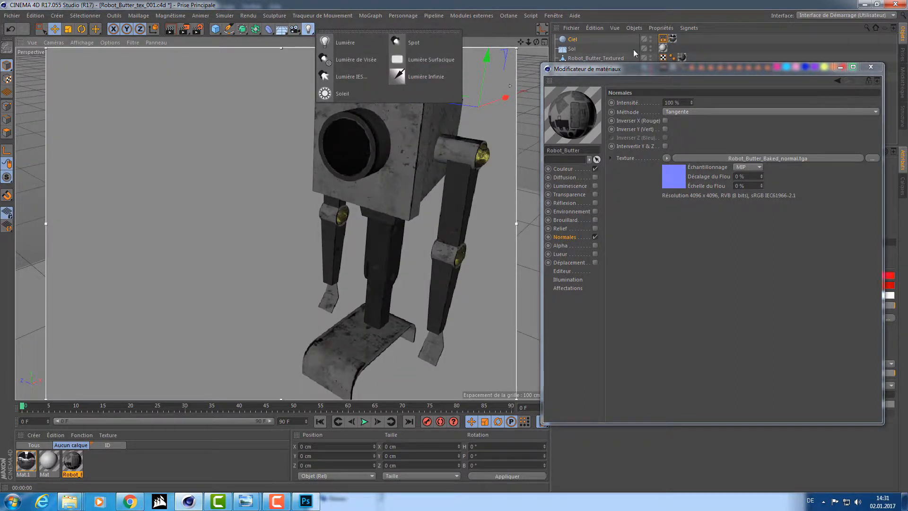
{"action": "left_click", "coordinate": [673, 38]}
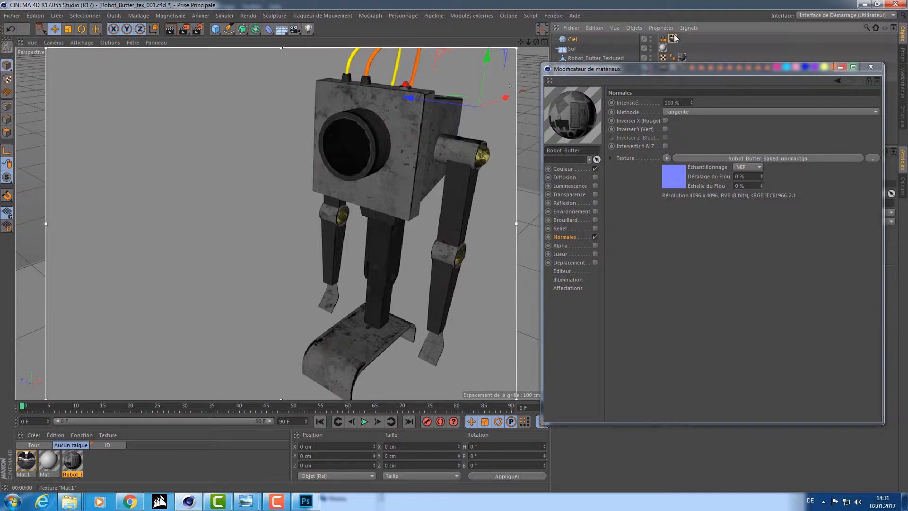
{"action": "left_click", "coordinate": [26, 462]}
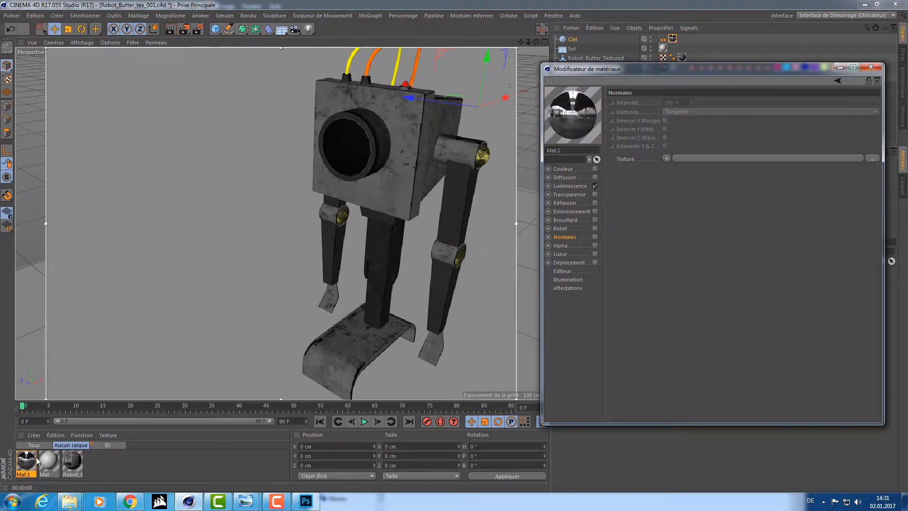
{"action": "left_click", "coordinate": [571, 185]}
{"action": "left_click", "coordinate": [680, 186]}
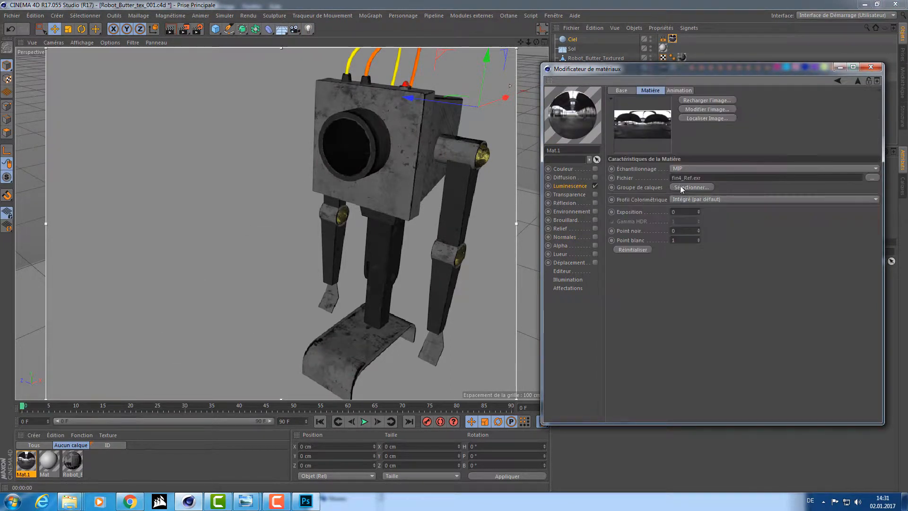
{"action": "left_click", "coordinate": [686, 211]}
{"action": "type", "text": ".08"}
{"action": "key", "text": "BackSpace"}
{"action": "key", "text": "BackSpace"}
{"action": "type", "text": "18"}
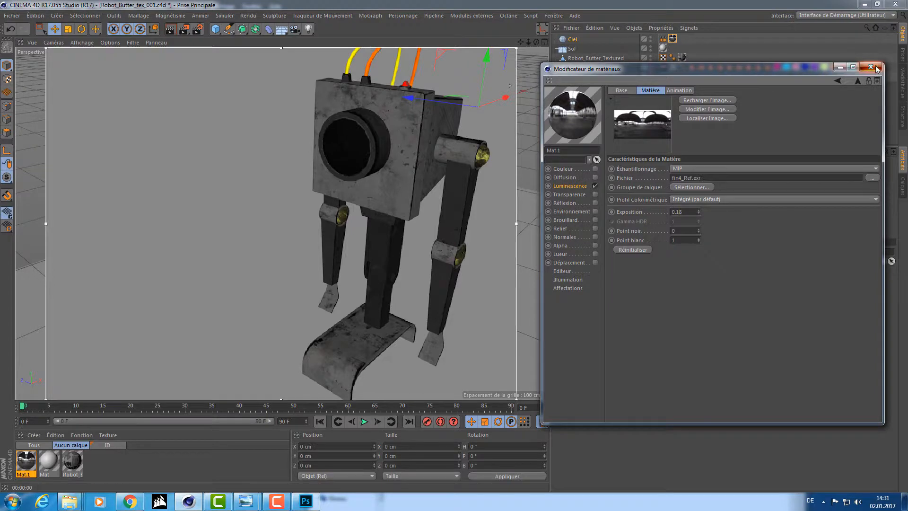
{"action": "left_click", "coordinate": [870, 67]}
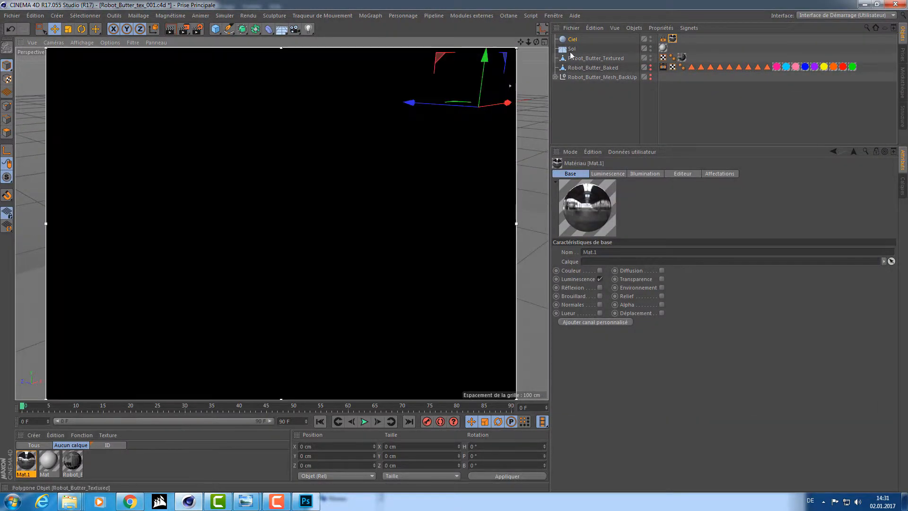
Delete the Sol floor object from the scene
{"action": "left_click", "coordinate": [572, 49]}
{"action": "key", "text": "Delete"}
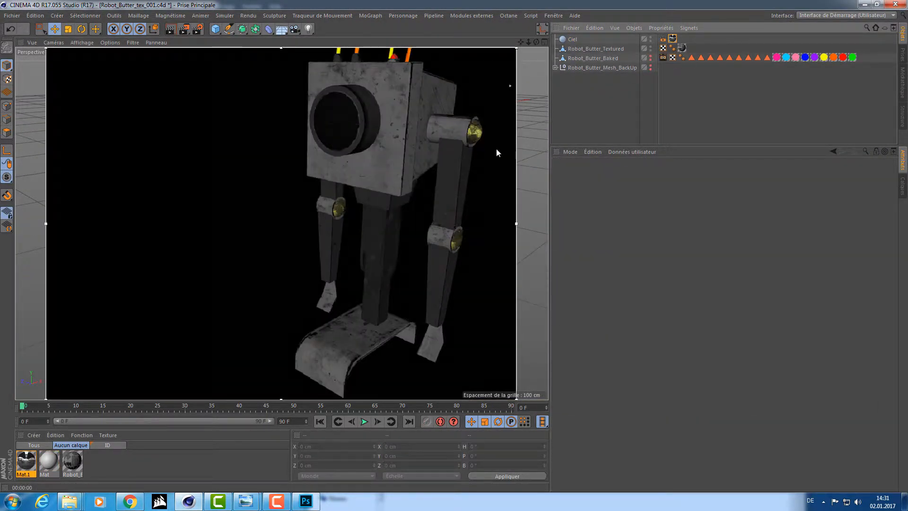
Render a close-up of the robot's arm and reopen the Robot_Butter material for editing alongside it
{"action": "left_click_drag", "start_coordinate": [479, 108], "coordinate": [395, 147], "text": "alt"}
{"action": "middle_click_drag", "start_coordinate": [396, 147], "coordinate": [354, 134], "text": "alt"}
{"action": "scroll", "coordinate": [389, 183], "scroll_direction": "up", "scroll_amount": 5}
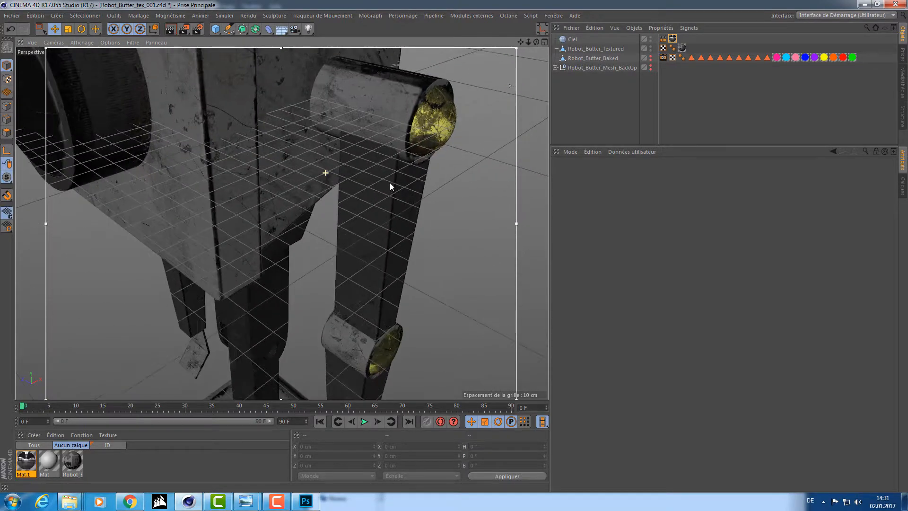
{"action": "scroll", "coordinate": [400, 177], "scroll_direction": "up", "scroll_amount": 3}
{"action": "mouse_move", "coordinate": [400, 177]}
{"action": "middle_mouse_down", "text": "alt"}
{"action": "mouse_move", "coordinate": [349, 217]}
{"action": "mouse_move", "coordinate": [362, 171]}
{"action": "middle_mouse_up", "text": "alt"}
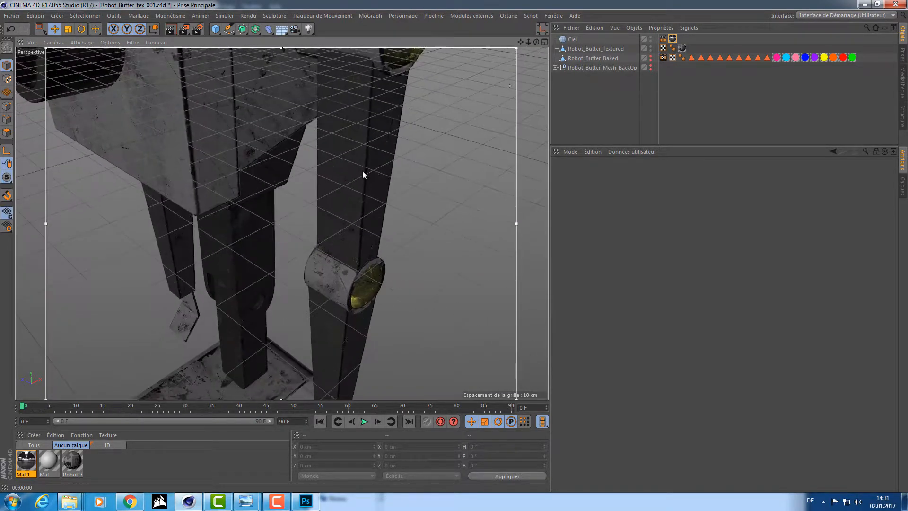
{"action": "right_click_drag", "start_coordinate": [371, 159], "coordinate": [398, 151], "text": "alt"}
{"action": "scroll", "coordinate": [390, 256], "scroll_direction": "up", "scroll_amount": 1}
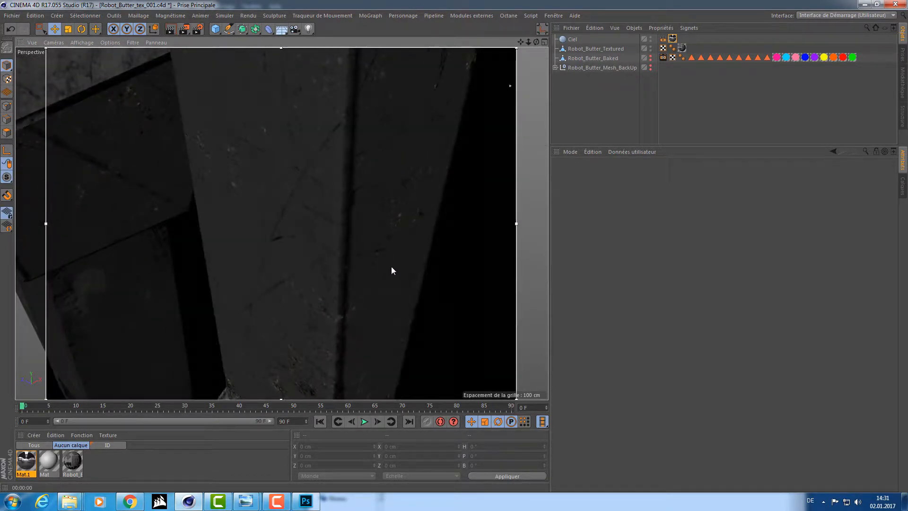
{"action": "double_click", "coordinate": [70, 456]}
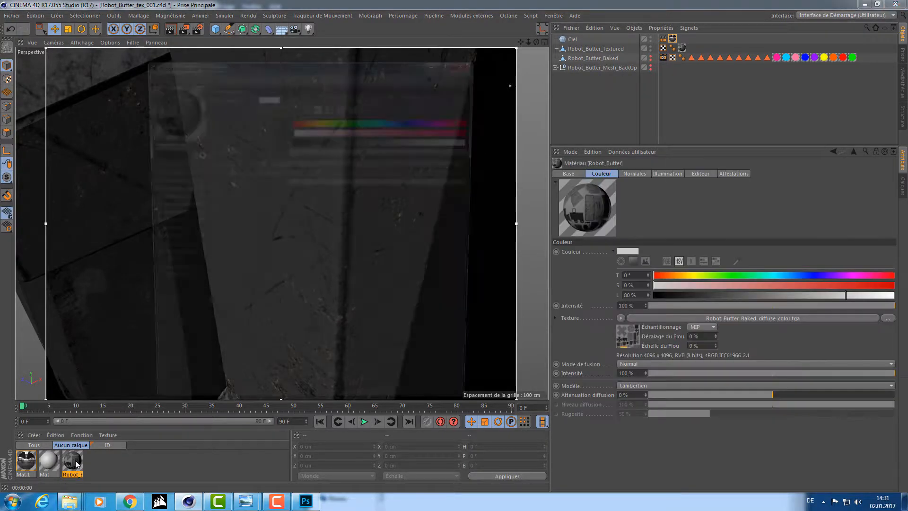
{"action": "left_click_drag", "start_coordinate": [346, 64], "coordinate": [783, 72]}
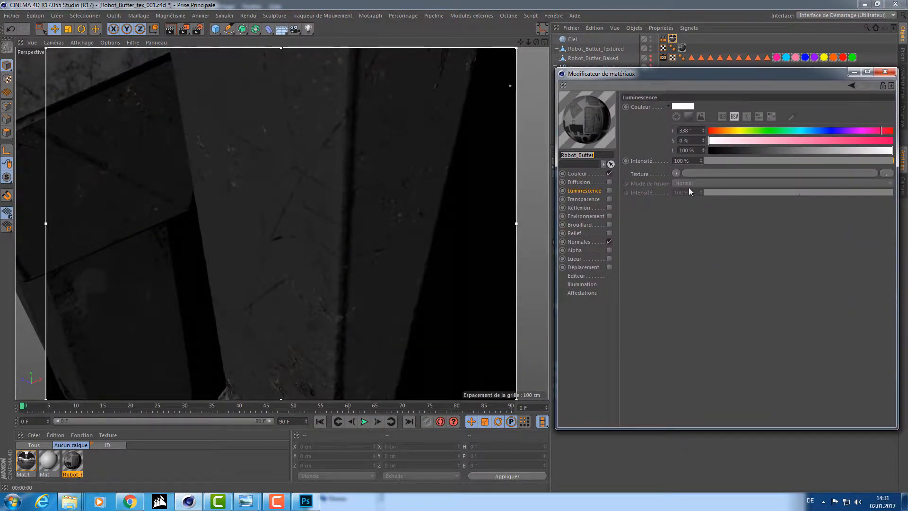
Compare the arm close-up with the Normales channel off and on, and render the robot's body with it enabled
{"action": "left_click", "coordinate": [586, 239]}
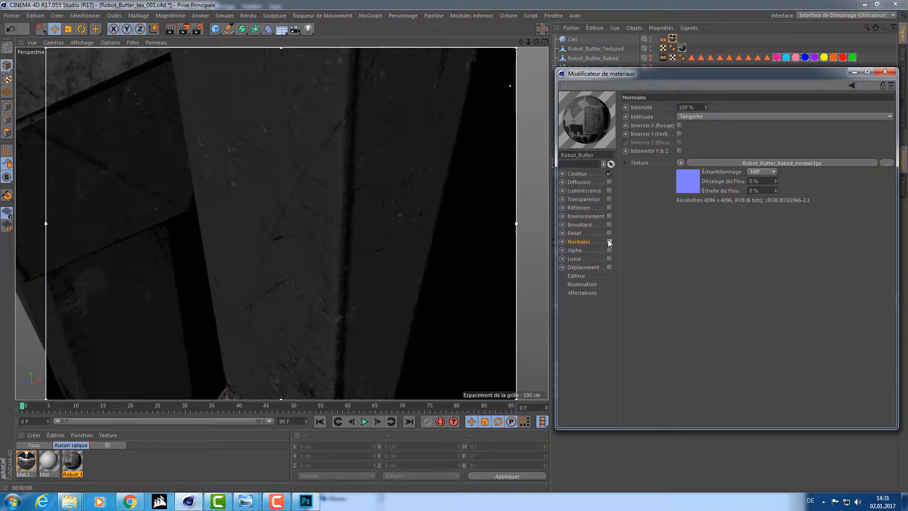
{"action": "left_click", "coordinate": [608, 241]}
{"action": "left_click", "coordinate": [609, 241]}
{"action": "right_click_drag", "start_coordinate": [402, 173], "coordinate": [354, 215], "text": "alt"}
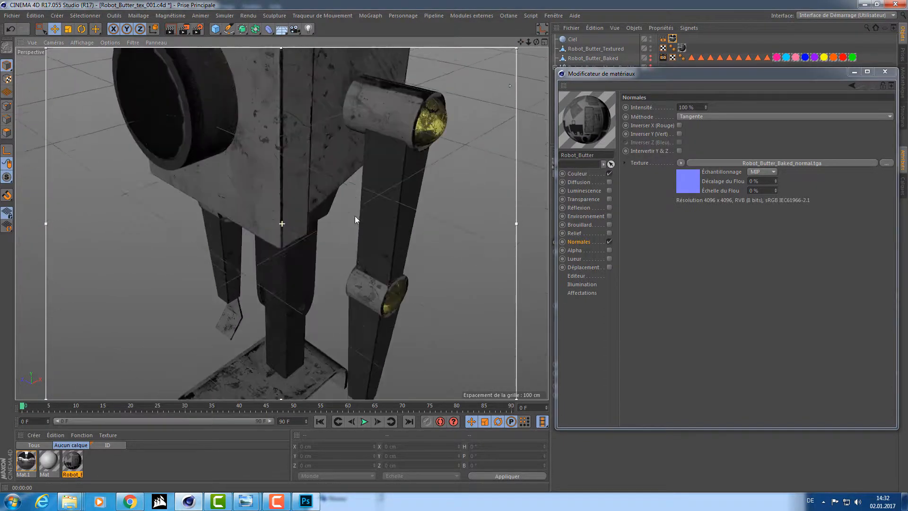
{"action": "middle_click_drag", "start_coordinate": [355, 216], "coordinate": [321, 240], "text": "alt"}
{"action": "left_click_drag", "start_coordinate": [321, 240], "coordinate": [293, 218], "text": "alt"}
{"action": "key", "text": "ctrl+r"}
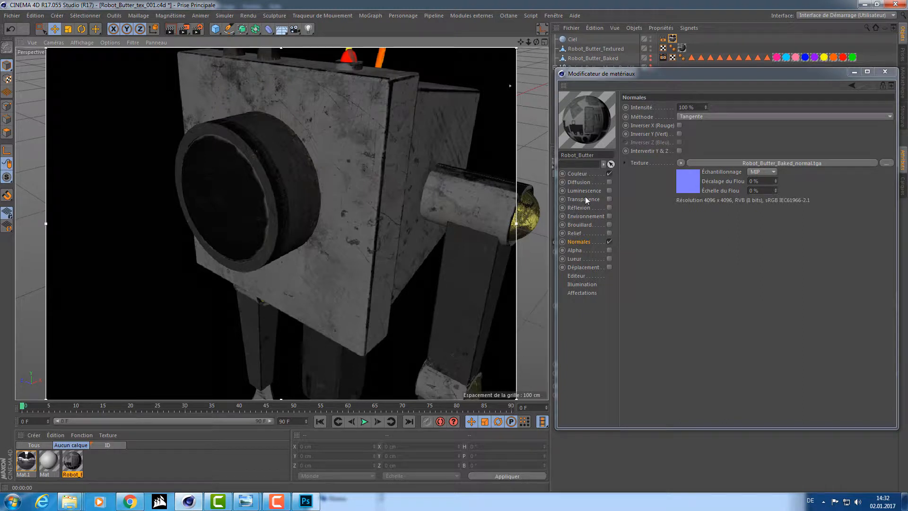
Enable the Réflexion channel of Robot_Butter and compare the robot's body with the channel off and on
{"action": "left_click", "coordinate": [582, 207]}
{"action": "left_click", "coordinate": [609, 208]}
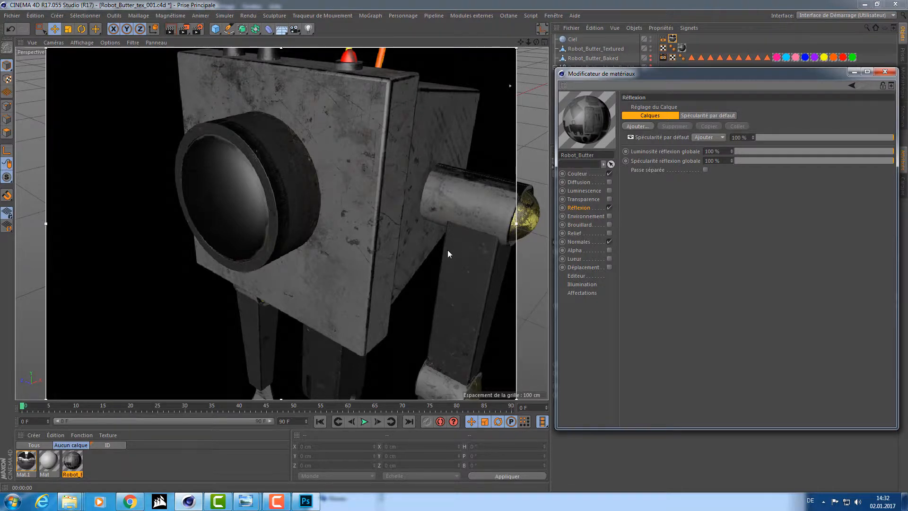
{"action": "left_click_drag", "start_coordinate": [447, 250], "coordinate": [400, 258], "text": "alt"}
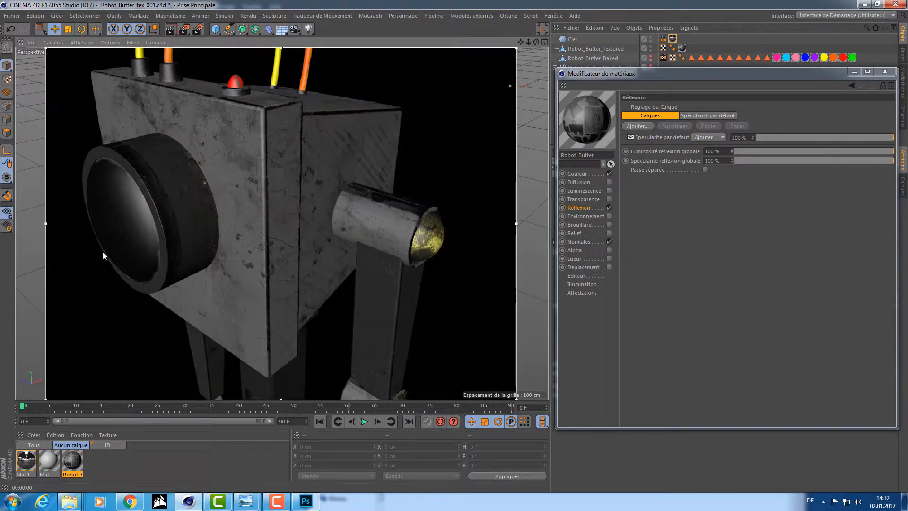
{"action": "left_click", "coordinate": [608, 206]}
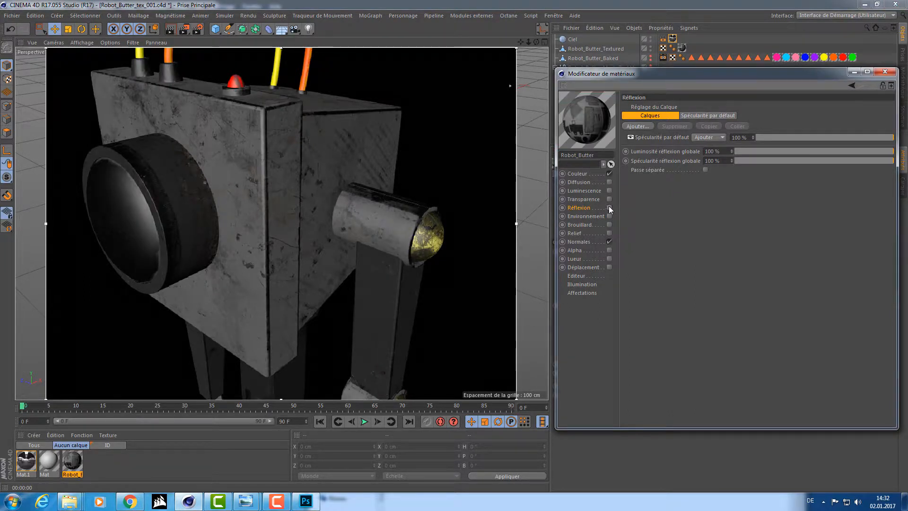
{"action": "left_click", "coordinate": [609, 207]}
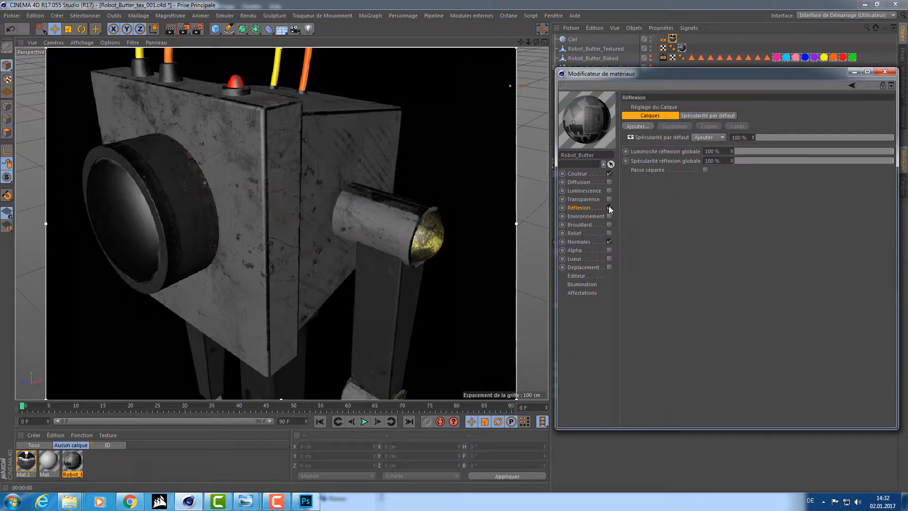
{"action": "left_click_drag", "start_coordinate": [277, 131], "coordinate": [386, 164], "text": "alt"}
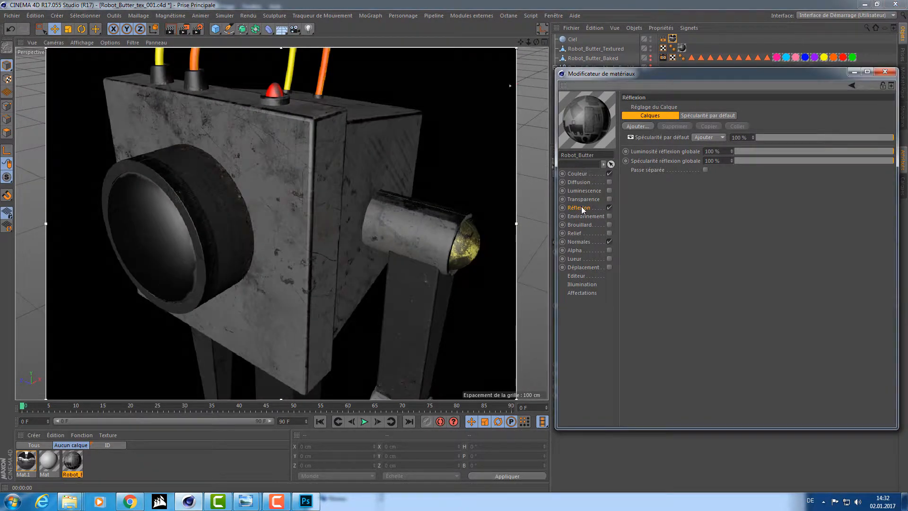
Replace the default specular layer in the Réflexion channel with a new Beckmann layer
{"action": "left_click", "coordinate": [639, 137]}
{"action": "right_click", "coordinate": [660, 138]}
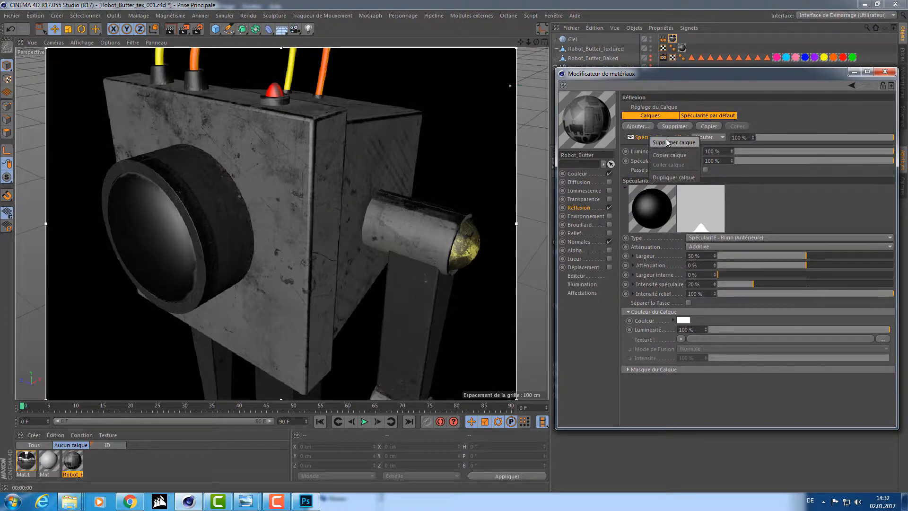
{"action": "left_click", "coordinate": [667, 142]}
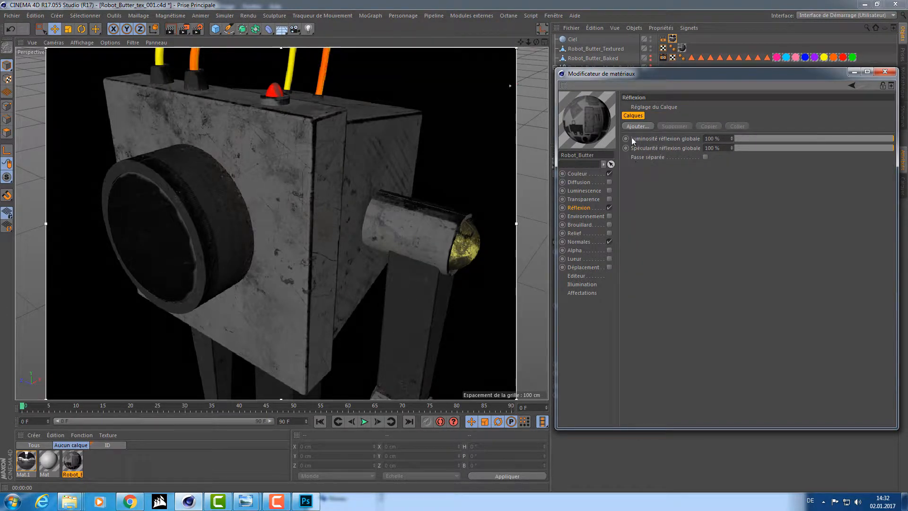
{"action": "left_click", "coordinate": [639, 125]}
{"action": "left_click", "coordinate": [699, 127]}
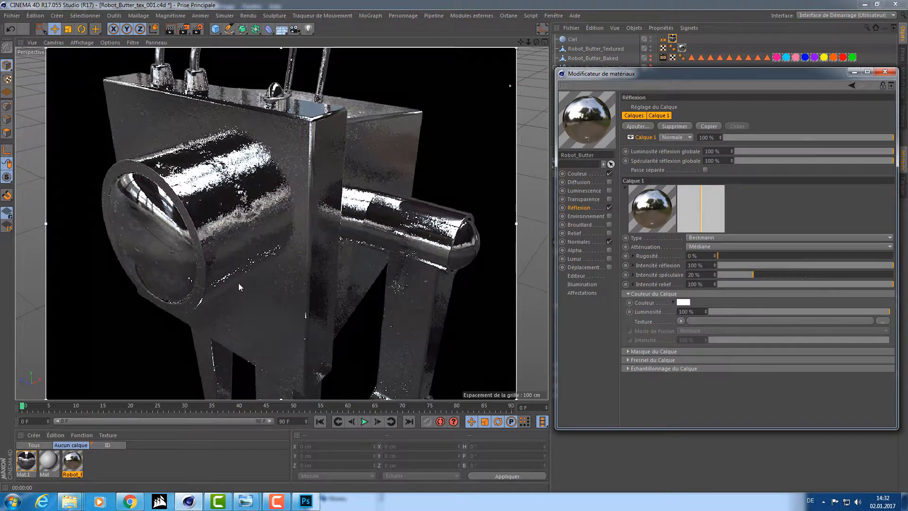
Examine the rendered reflections on the robot's round eye and body from different angles
{"action": "left_click_drag", "start_coordinate": [239, 282], "coordinate": [256, 263], "text": "alt"}
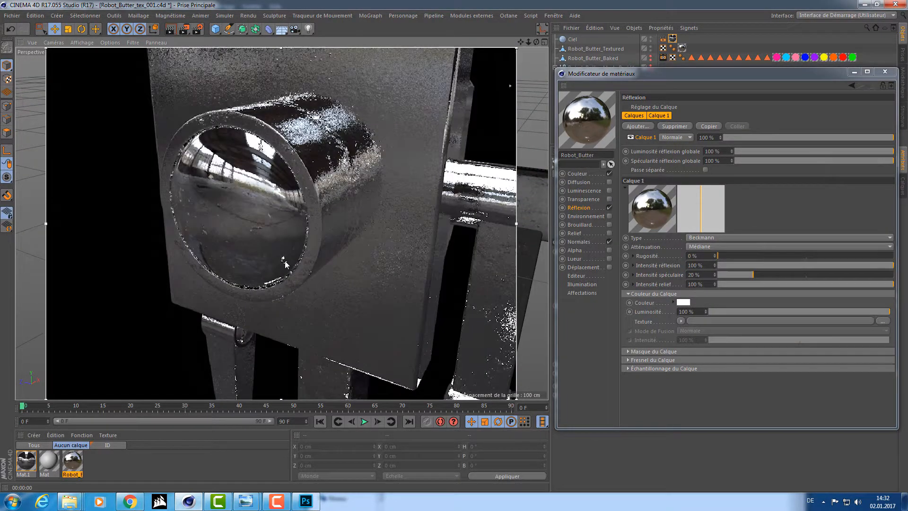
{"action": "left_click_drag", "start_coordinate": [319, 251], "coordinate": [321, 243], "text": "alt"}
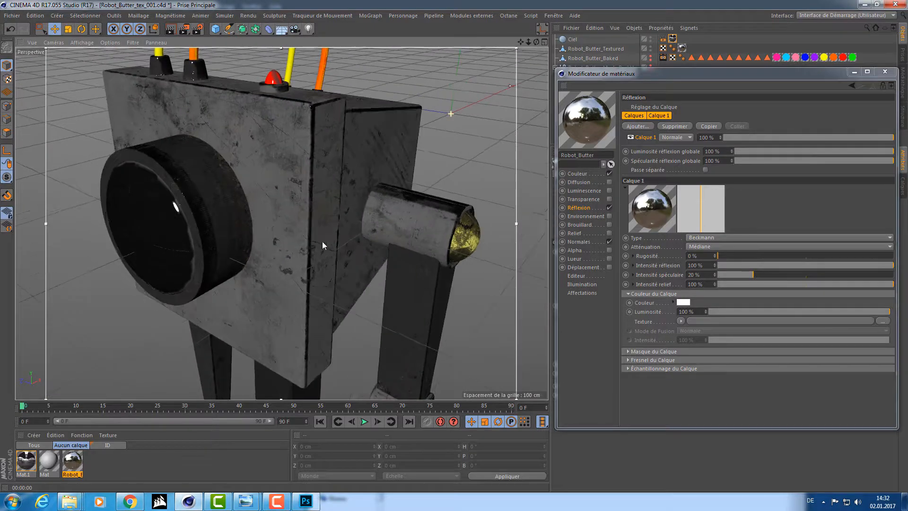
{"action": "key", "text": "ctrl+r"}
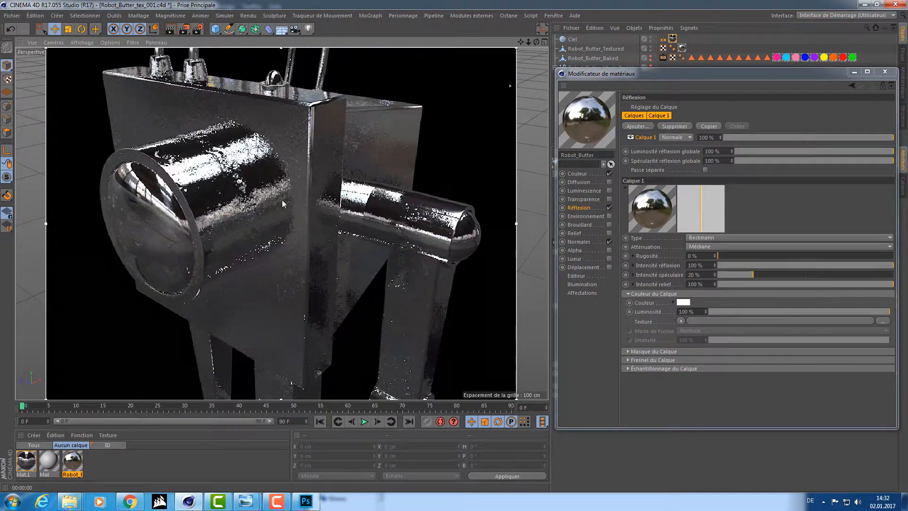
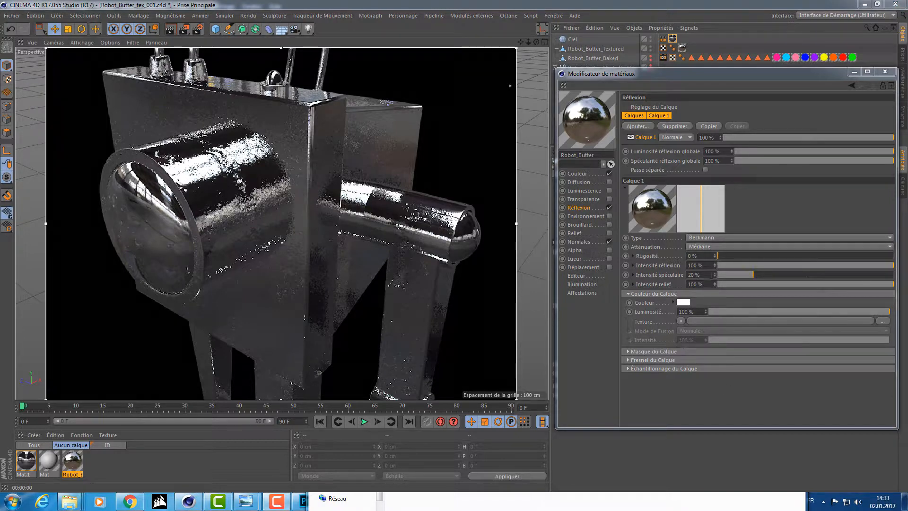
Set Calque 1's Intensité spéculaire to 0% and load Robot_Butter_Baked_normal as its Intensité relief texture, copying the image into the project
{"action": "left_click_drag", "start_coordinate": [723, 275], "coordinate": [703, 274]}
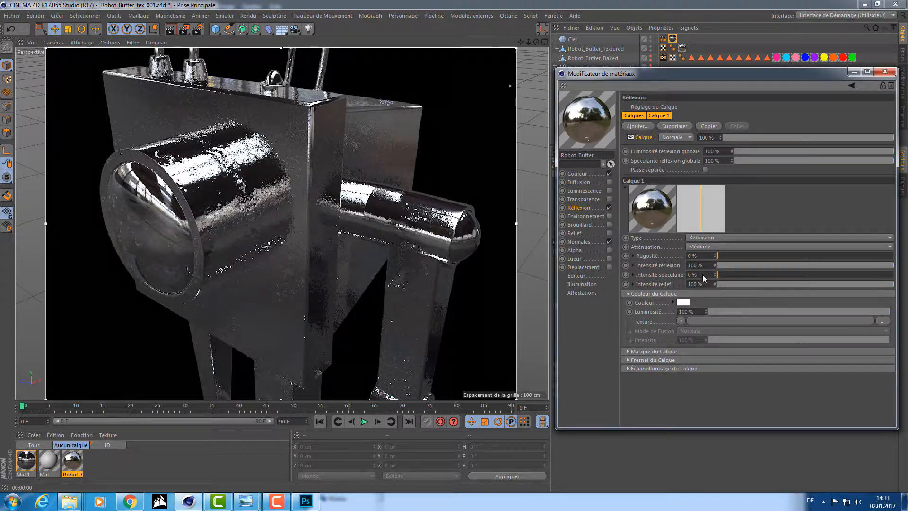
{"action": "left_click", "coordinate": [633, 284]}
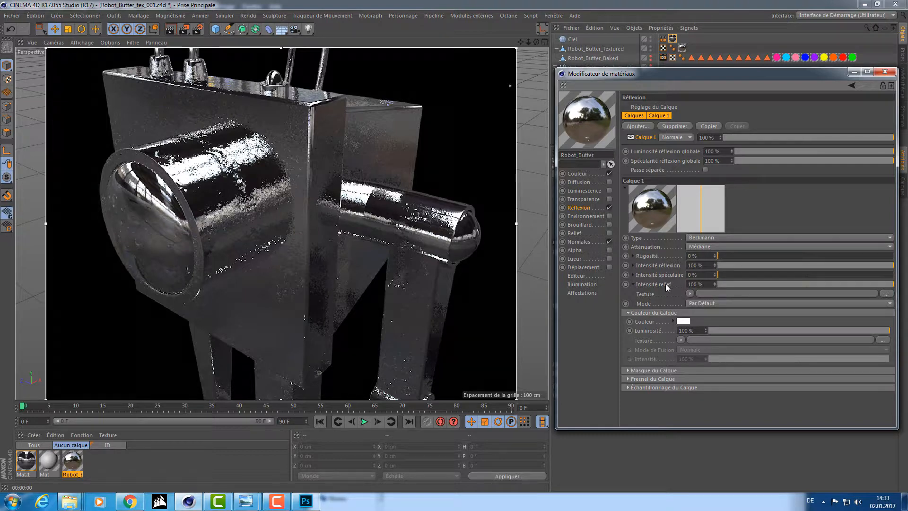
{"action": "key", "text": "alt+Tab"}
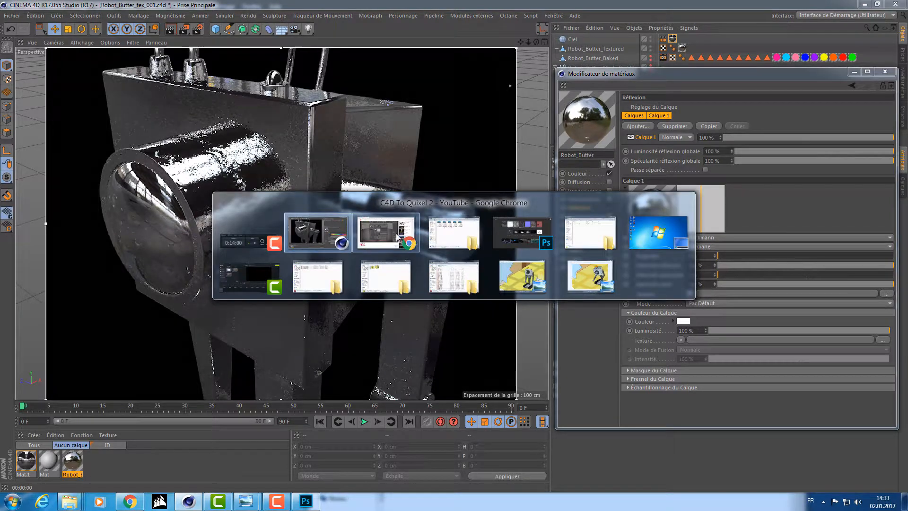
{"action": "left_click", "coordinate": [447, 237]}
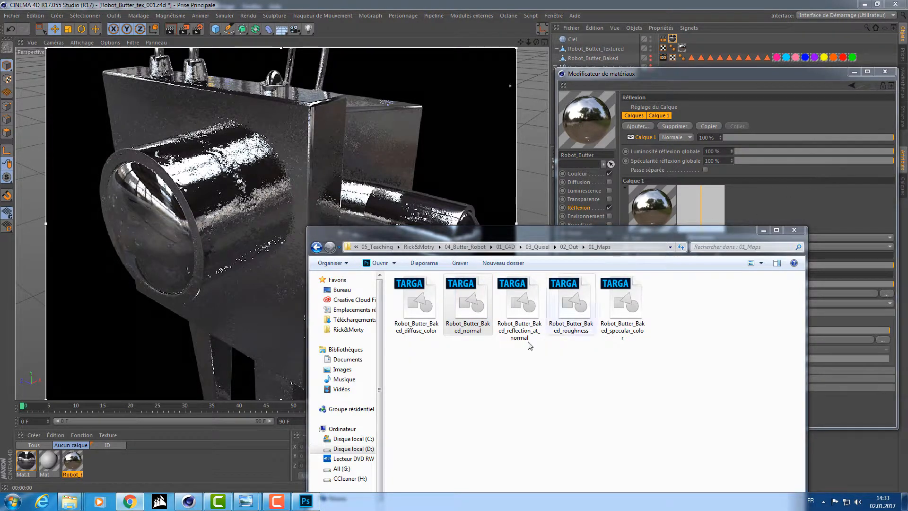
{"action": "left_click_drag", "start_coordinate": [549, 234], "coordinate": [284, 155]}
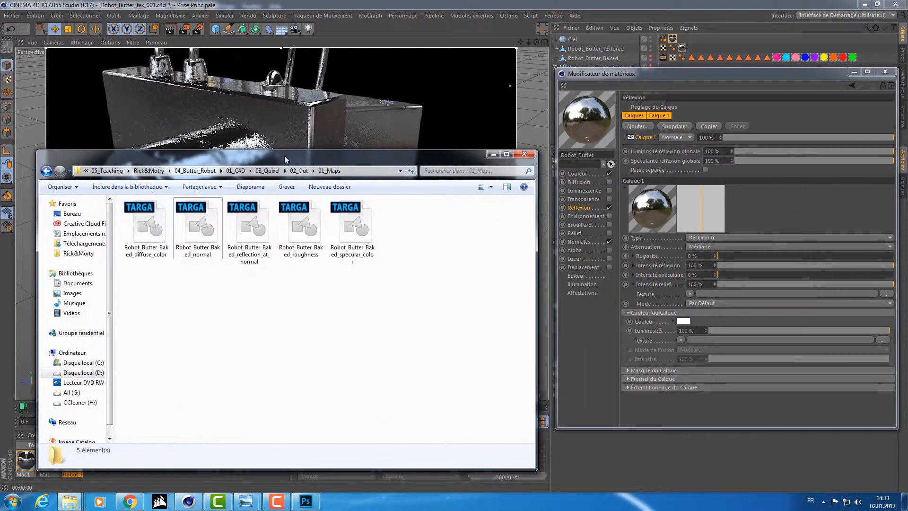
{"action": "left_click", "coordinate": [187, 233]}
{"action": "left_click_drag", "start_coordinate": [188, 233], "coordinate": [711, 291]}
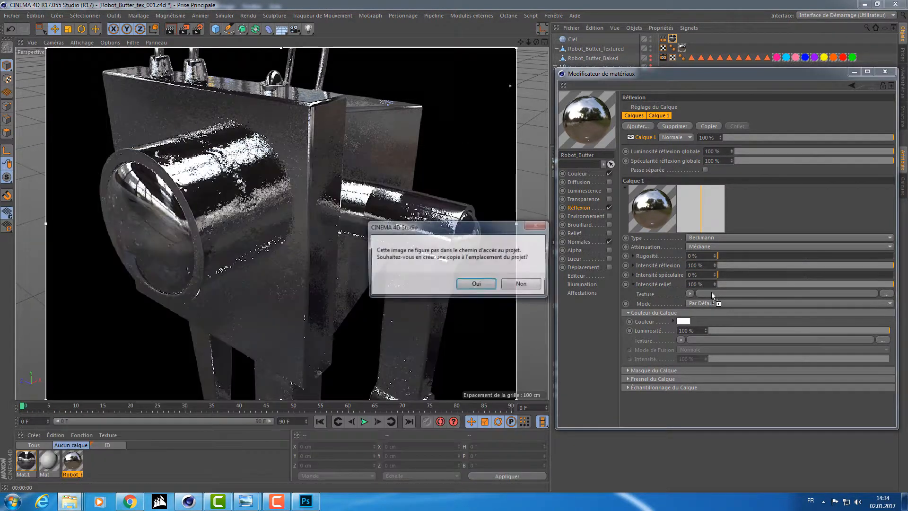
{"action": "left_click", "coordinate": [469, 285]}
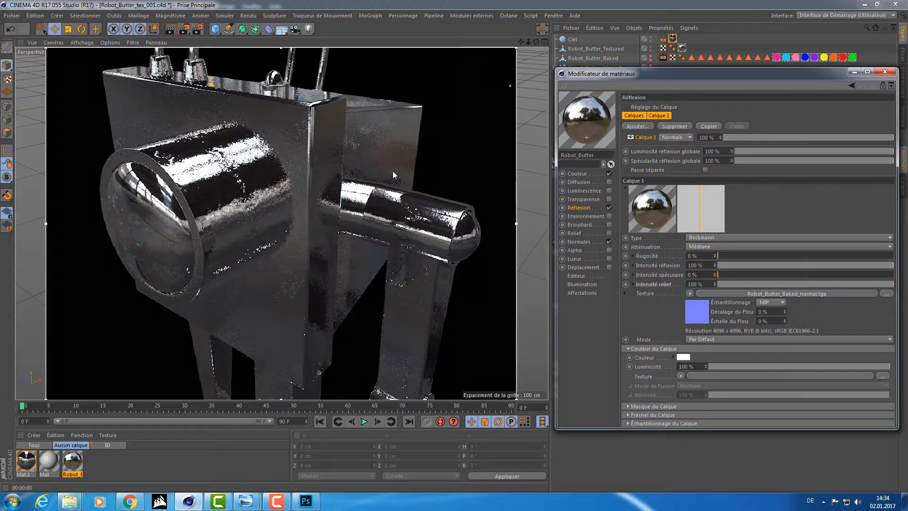
{"action": "left_click", "coordinate": [633, 284]}
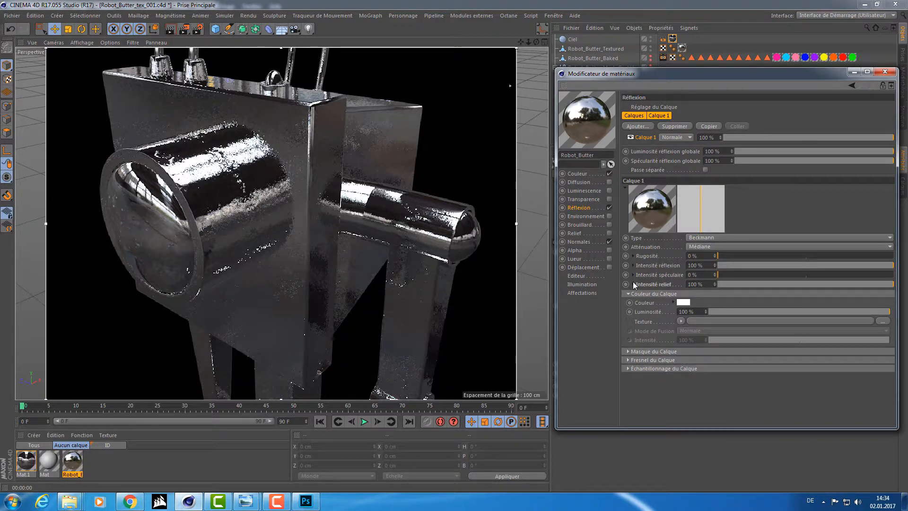
Load Robot_Butter_Baked_roughness from the 01_Maps folder as Calque 1's Rugosité texture, copying the image into the project
{"action": "left_click", "coordinate": [632, 255]}
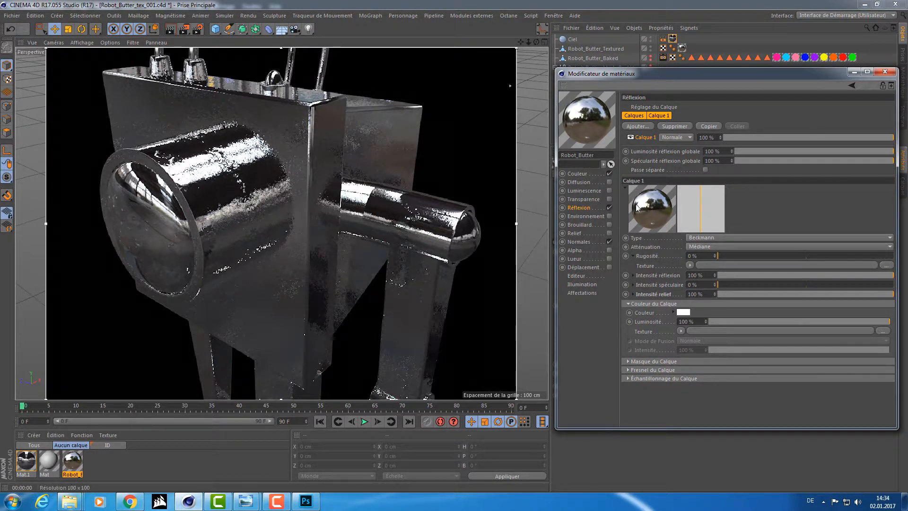
{"action": "key", "text": "alt+Tab"}
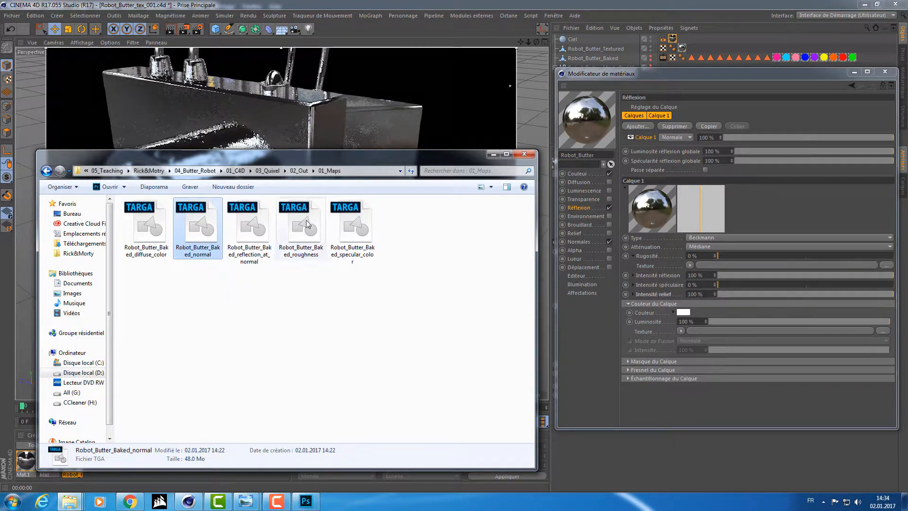
{"action": "left_click_drag", "start_coordinate": [306, 220], "coordinate": [707, 265]}
{"action": "left_click", "coordinate": [481, 284]}
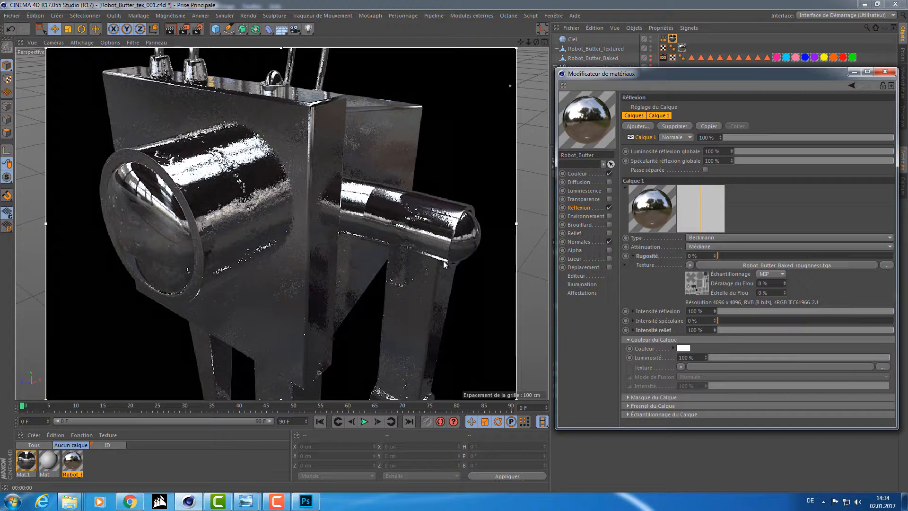
Load Robot_Butter_Baked_roughness as Calque 1's Intensité réflexion texture, copying the image into the project
{"action": "key", "text": "alt+Tab"}
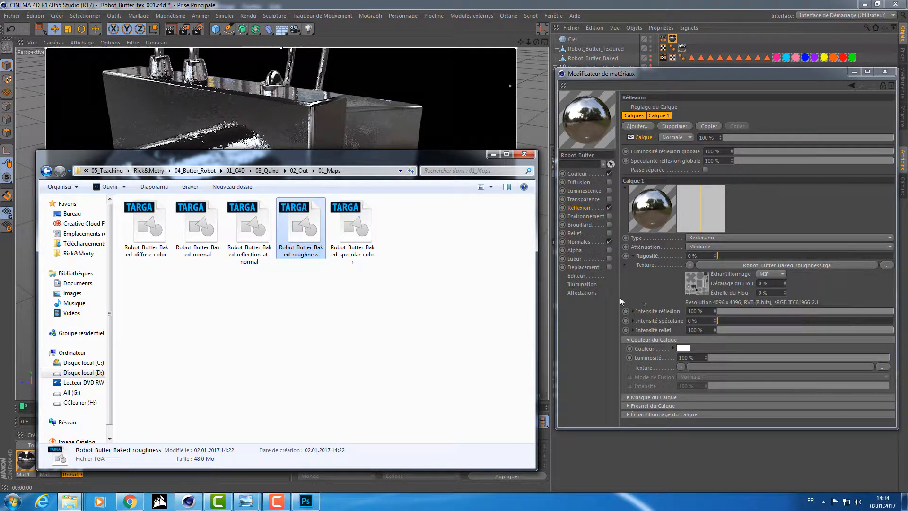
{"action": "left_click", "coordinate": [649, 312]}
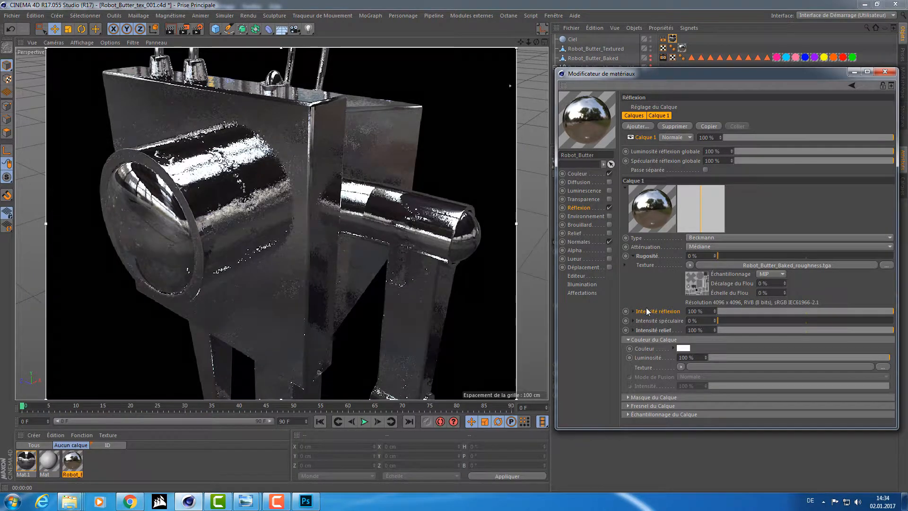
{"action": "left_click", "coordinate": [632, 310]}
{"action": "scroll", "coordinate": [643, 282], "scroll_direction": "down", "scroll_amount": 1}
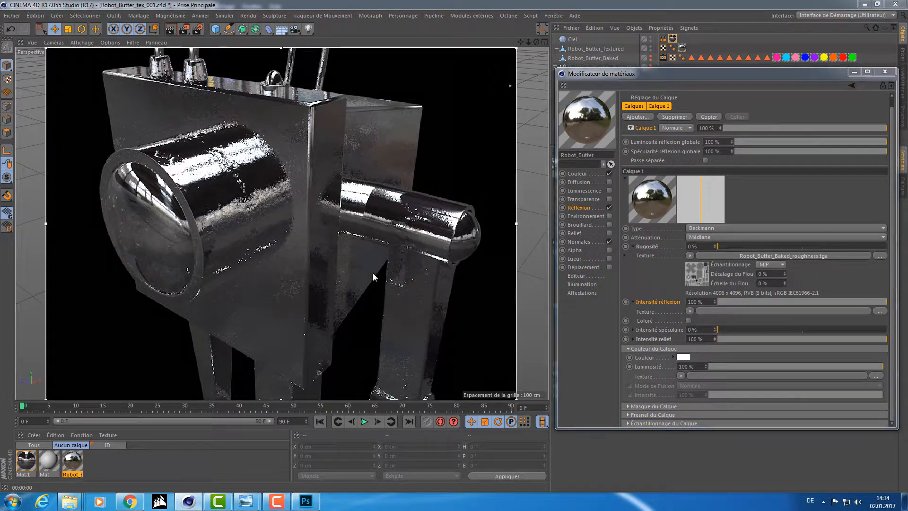
{"action": "key", "text": "alt+Tab"}
{"action": "left_click_drag", "start_coordinate": [308, 228], "coordinate": [716, 312]}
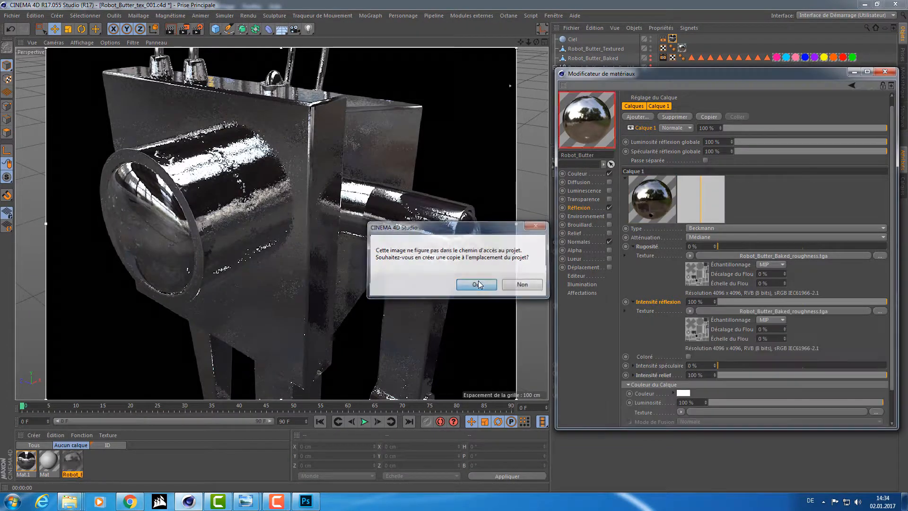
{"action": "left_click", "coordinate": [476, 282]}
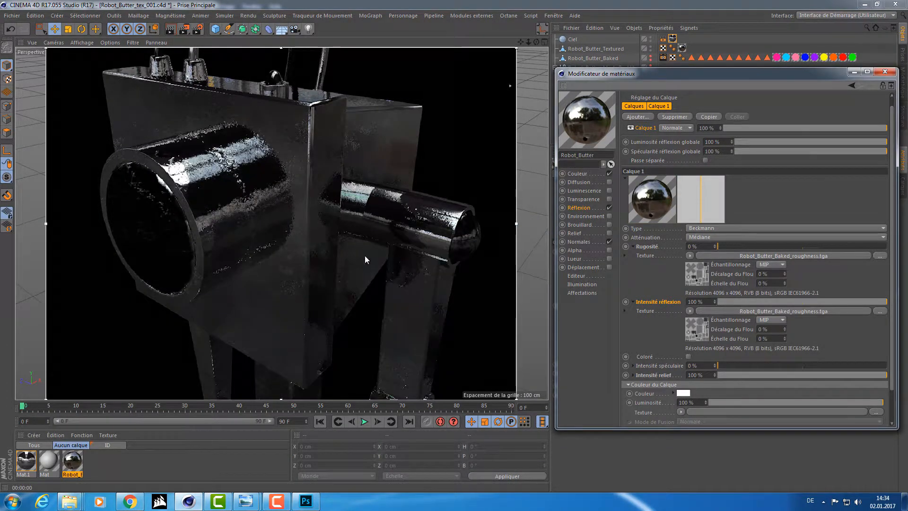
Render the robot's lens and body from near and farther away to check the reflection intensity
{"action": "scroll", "coordinate": [367, 250], "scroll_direction": "up", "scroll_amount": 5}
{"action": "key", "text": "ctrl+r"}
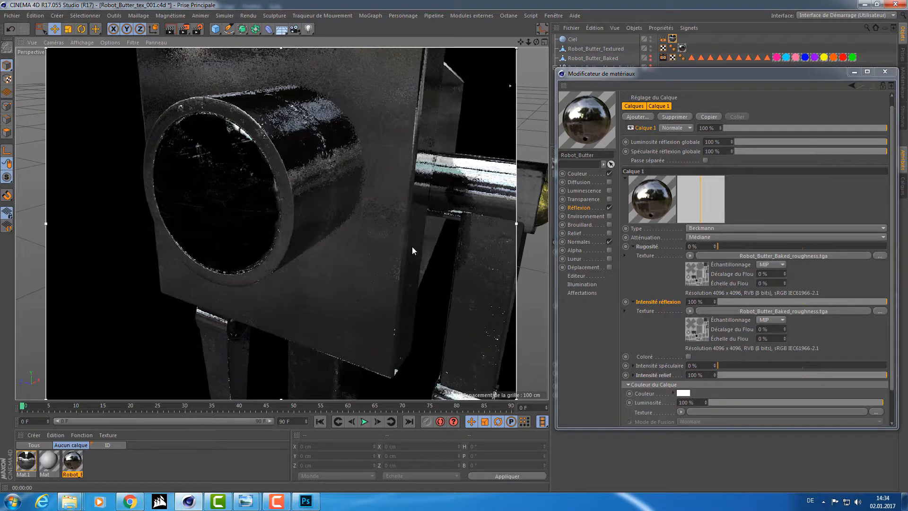
{"action": "scroll", "coordinate": [385, 252], "scroll_direction": "down", "scroll_amount": 3}
{"action": "key", "text": "ctrl+r"}
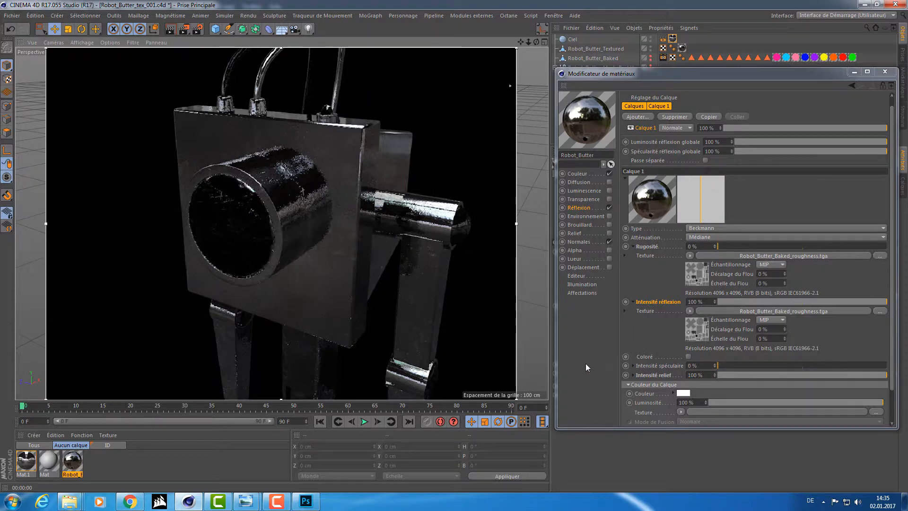
Load Robot_Butter_Baked_reflection_at_normal from the 01_Maps folder as the Masque du Calque texture, copying the image into the project
{"action": "scroll", "coordinate": [645, 318], "scroll_direction": "down", "scroll_amount": 2}
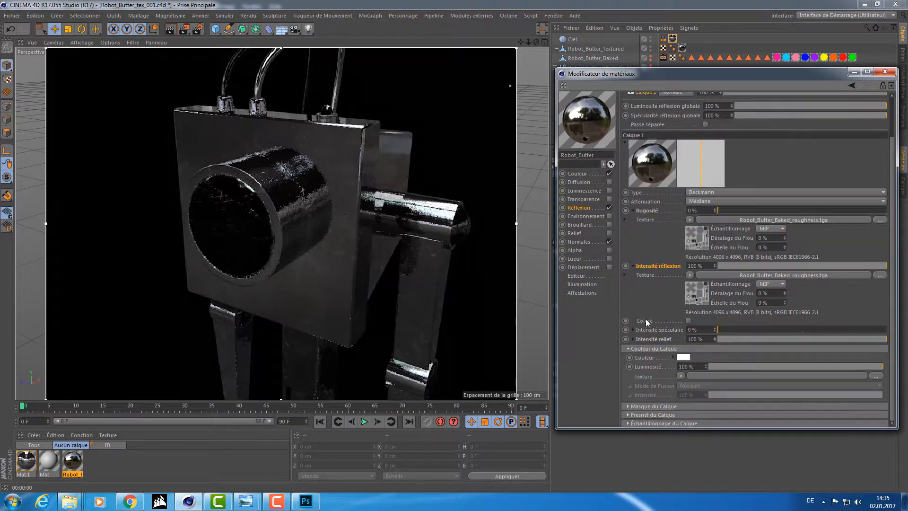
{"action": "left_click", "coordinate": [624, 349]}
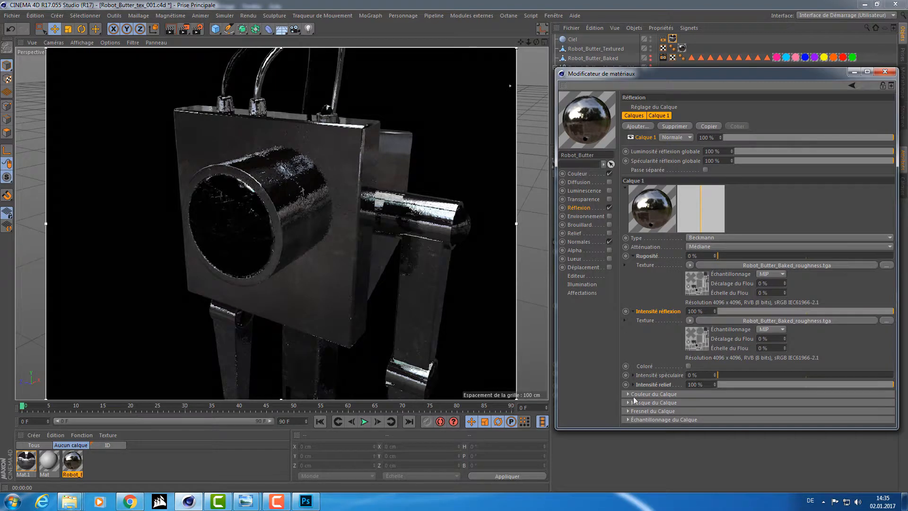
{"action": "left_click", "coordinate": [643, 401]}
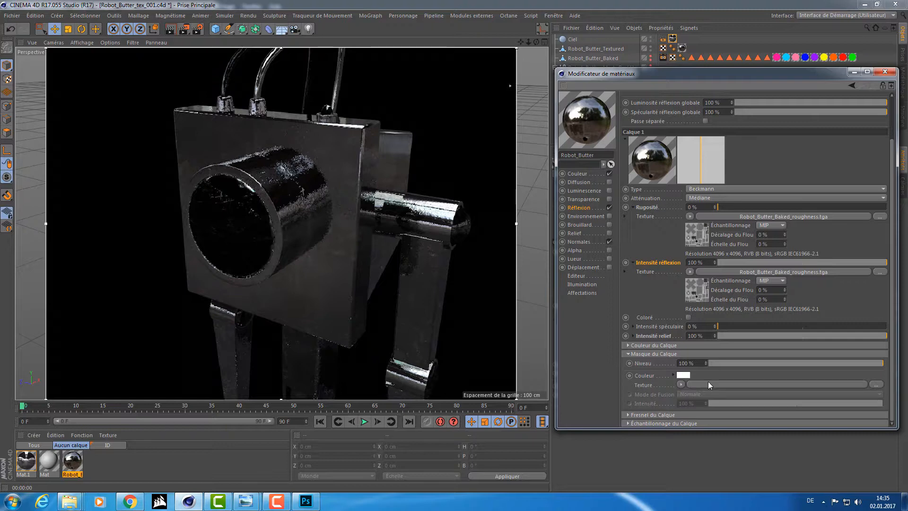
{"action": "key", "text": "alt+Tab"}
{"action": "key", "text": "alt+Tab"}
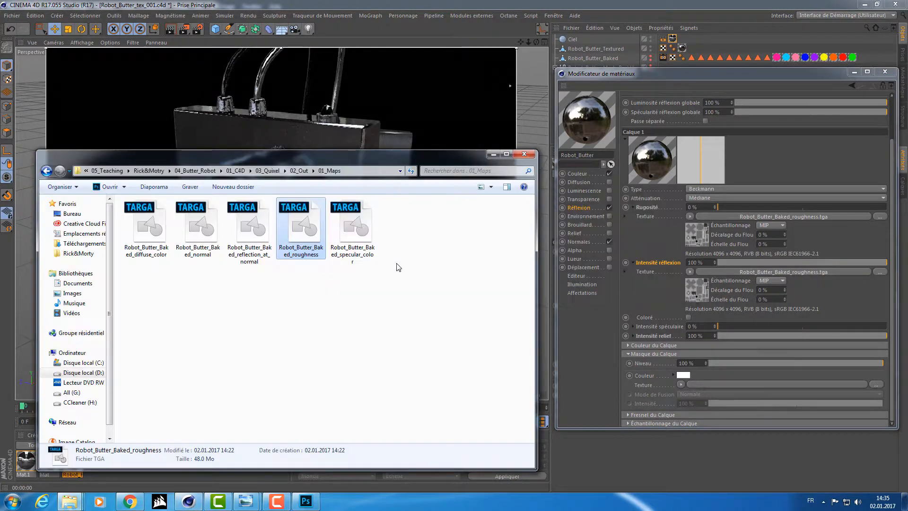
{"action": "left_click", "coordinate": [252, 259]}
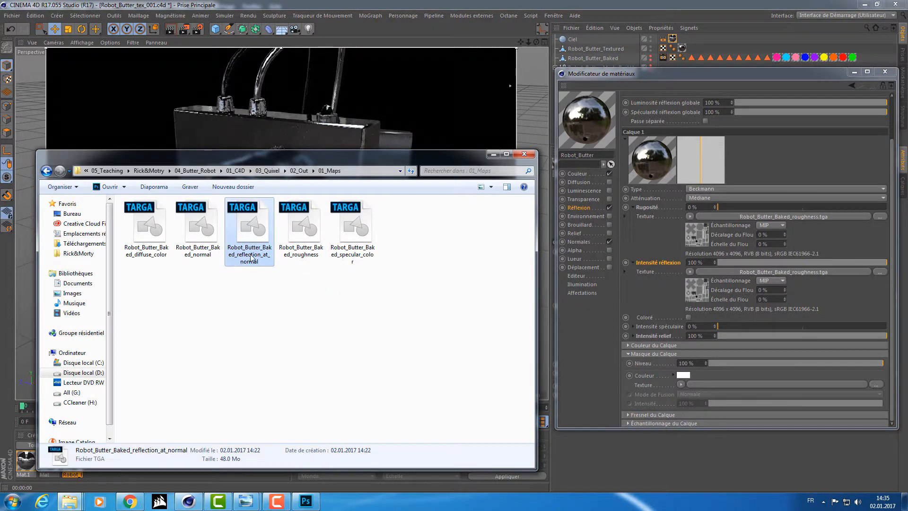
{"action": "left_click", "coordinate": [251, 258]}
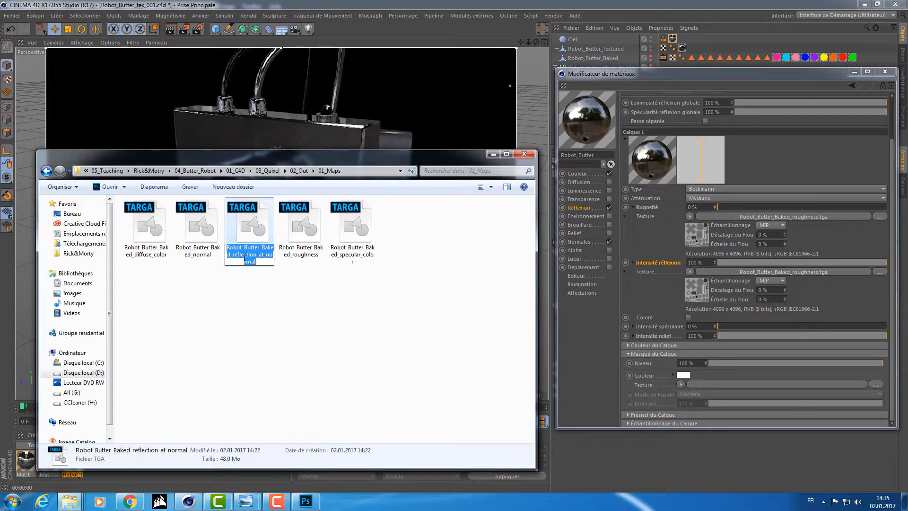
{"action": "left_click", "coordinate": [277, 303]}
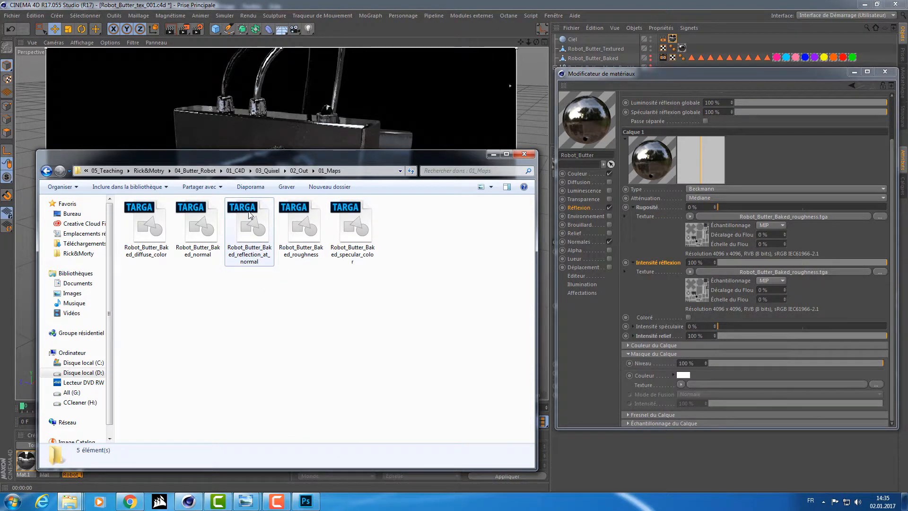
{"action": "left_click_drag", "start_coordinate": [251, 215], "coordinate": [712, 382]}
{"action": "left_click", "coordinate": [486, 286]}
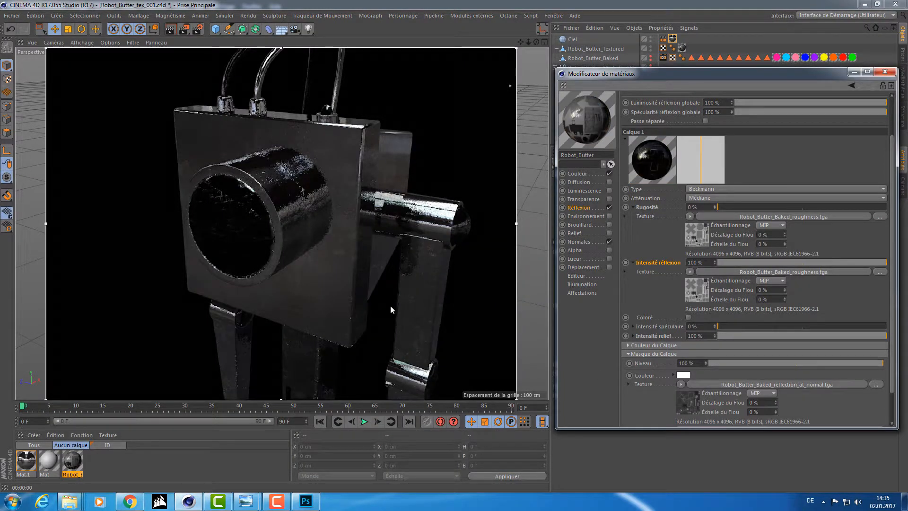
Inspect the masked reflections on the robot's lens, front face and upper edge, and close the material editor
{"action": "mouse_move", "coordinate": [395, 311]}
{"action": "left_mouse_down", "text": "alt"}
{"action": "mouse_move", "coordinate": [384, 297]}
{"action": "mouse_move", "coordinate": [410, 319]}
{"action": "left_mouse_up", "text": "alt"}
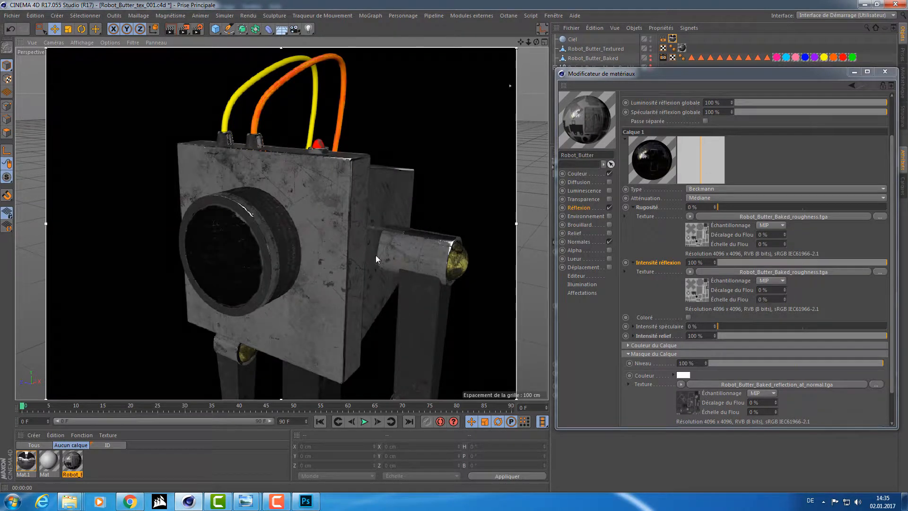
{"action": "left_click_drag", "start_coordinate": [417, 322], "coordinate": [339, 290], "text": "alt"}
{"action": "right_click_drag", "start_coordinate": [319, 275], "coordinate": [341, 275], "text": "alt"}
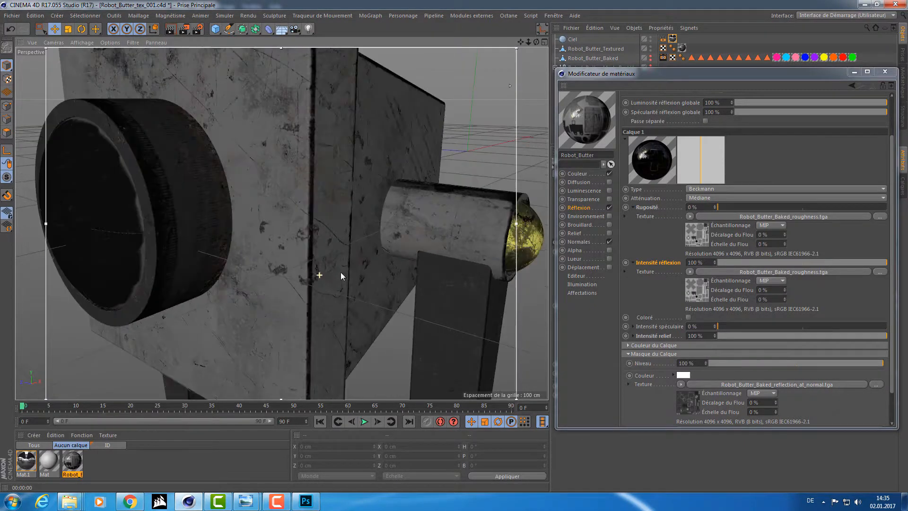
{"action": "middle_click_drag", "start_coordinate": [186, 206], "coordinate": [262, 231], "text": "alt"}
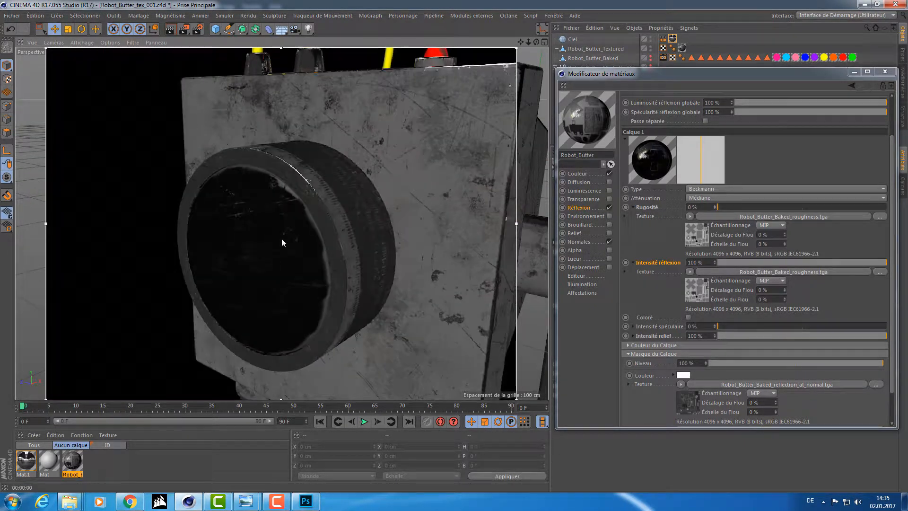
{"action": "left_click", "coordinate": [509, 80]}
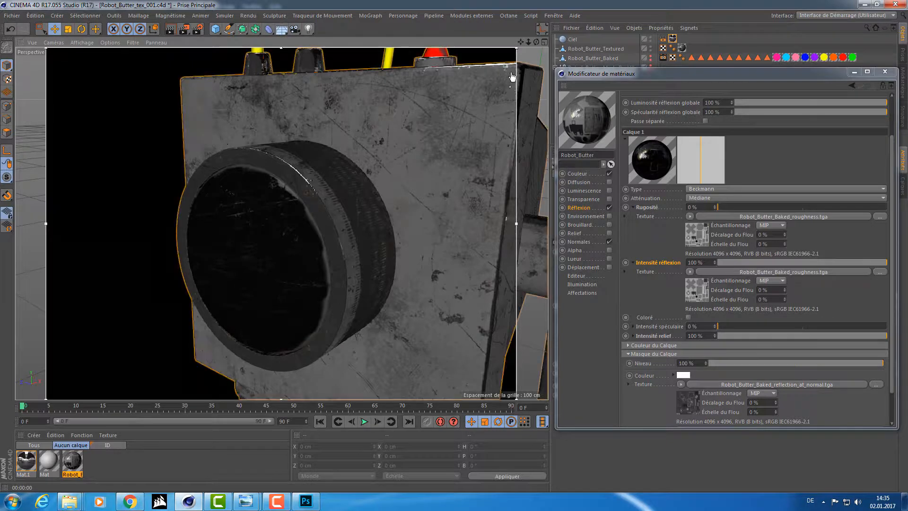
{"action": "middle_click_drag", "start_coordinate": [462, 206], "coordinate": [429, 285], "text": "alt"}
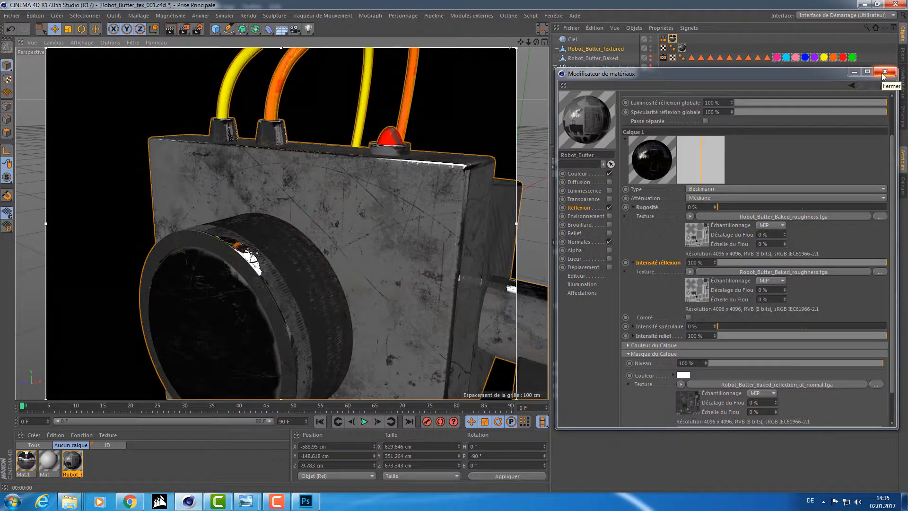
{"action": "left_click", "coordinate": [883, 72]}
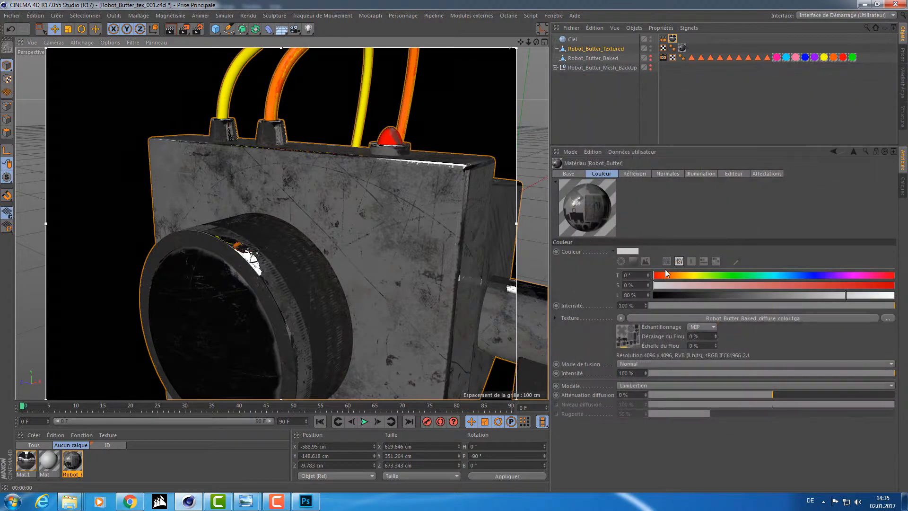
{"action": "left_click", "coordinate": [721, 103]}
Examine the rendered material on the whole robot and close up on its head from several angles
{"action": "left_click_drag", "start_coordinate": [387, 257], "coordinate": [387, 300], "text": "alt"}
{"action": "scroll", "coordinate": [395, 237], "scroll_direction": "down", "scroll_amount": 5}
{"action": "key", "text": "ctrl+r"}
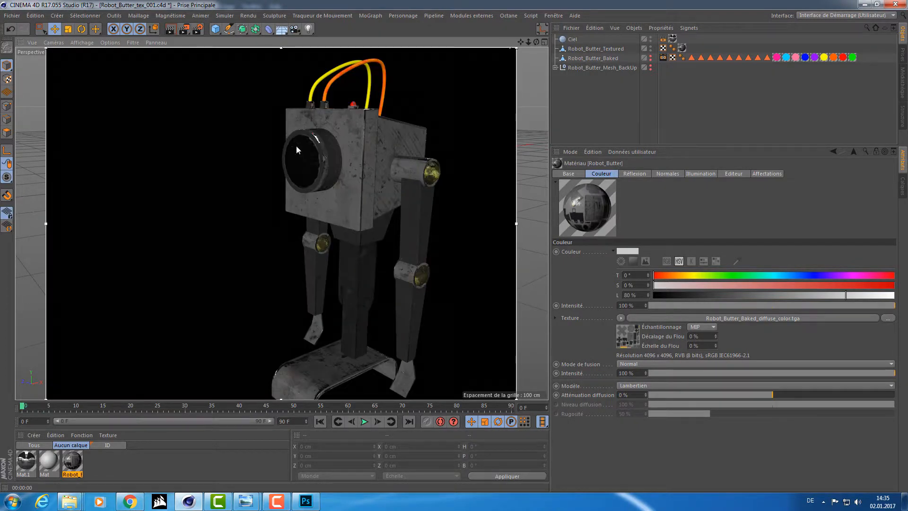
{"action": "left_click_drag", "start_coordinate": [315, 154], "coordinate": [342, 180], "text": "alt"}
{"action": "key", "text": "ctrl+r"}
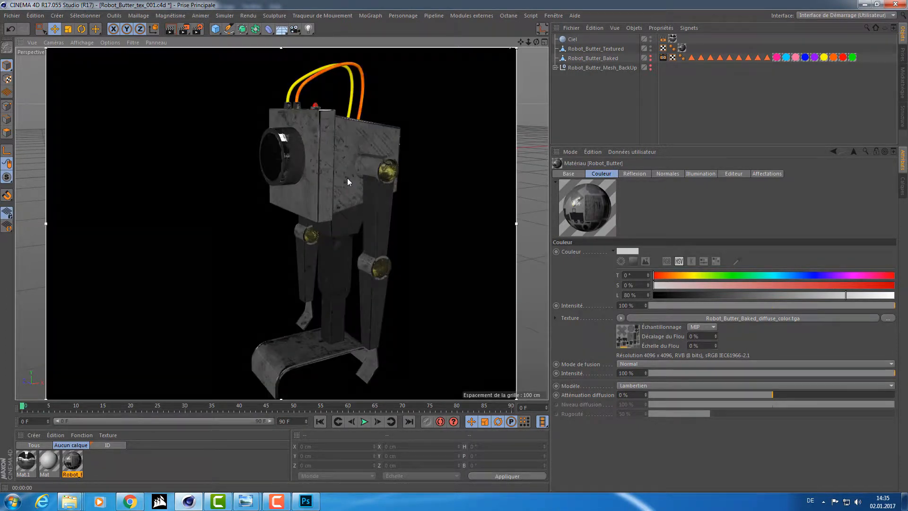
{"action": "scroll", "coordinate": [321, 144], "scroll_direction": "up", "scroll_amount": 8}
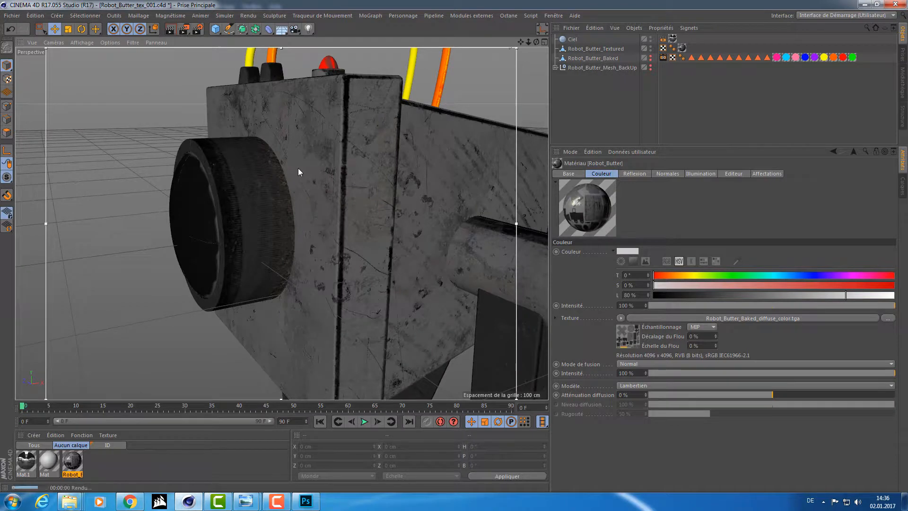
{"action": "key", "text": "ctrl+r"}
{"action": "left_click_drag", "start_coordinate": [308, 165], "coordinate": [319, 162], "text": "alt"}
{"action": "left_click_drag", "start_coordinate": [382, 172], "coordinate": [301, 180], "text": "alt"}
{"action": "right_click_drag", "start_coordinate": [301, 179], "coordinate": [269, 182], "text": "alt"}
{"action": "left_click_drag", "start_coordinate": [269, 182], "coordinate": [343, 213], "text": "alt"}
{"action": "right_click_drag", "start_coordinate": [343, 213], "coordinate": [428, 157], "text": "alt"}
{"action": "key", "text": "ctrl+r"}
Rotate the Ciel sky object around its vertical axis to a heading of about -63.6°
{"action": "left_click", "coordinate": [314, 330]}
{"action": "key", "text": "r"}
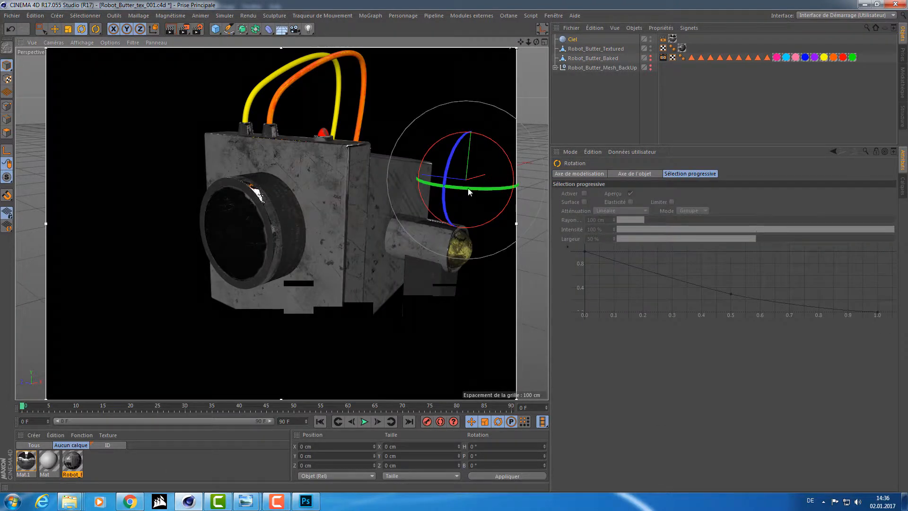
{"action": "left_click_drag", "start_coordinate": [471, 188], "coordinate": [397, 183]}
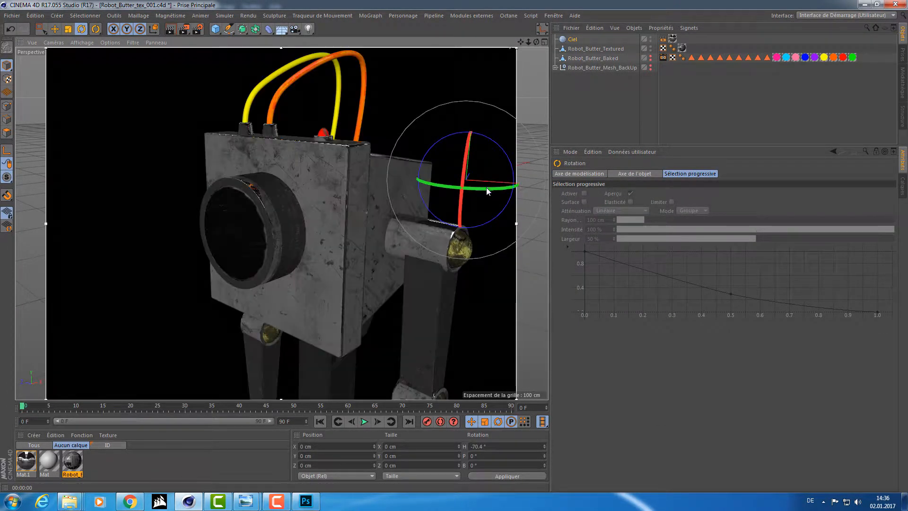
{"action": "mouse_move", "coordinate": [486, 187]}
{"action": "left_mouse_down"}
{"action": "mouse_move", "coordinate": [470, 192]}
{"action": "mouse_move", "coordinate": [489, 189]}
{"action": "left_mouse_up"}
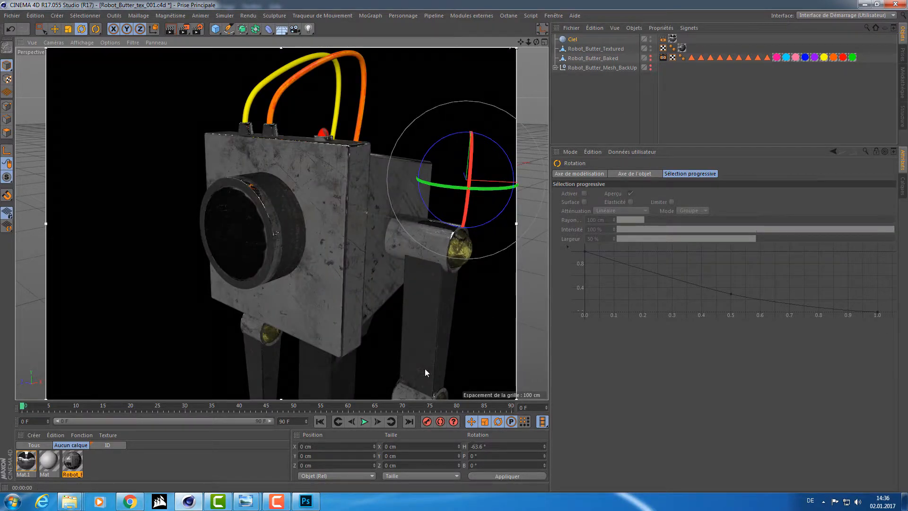
Reopen the Robot_Butter material's Réflexion channel and reduce Calque 1's layer strength to 75%
{"action": "double_click", "coordinate": [72, 461]}
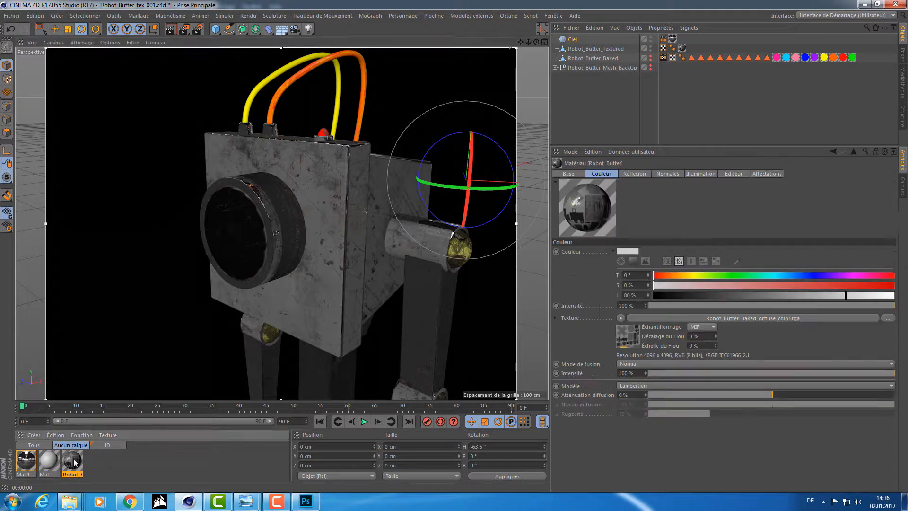
{"action": "left_click_drag", "start_coordinate": [381, 64], "coordinate": [799, 79]}
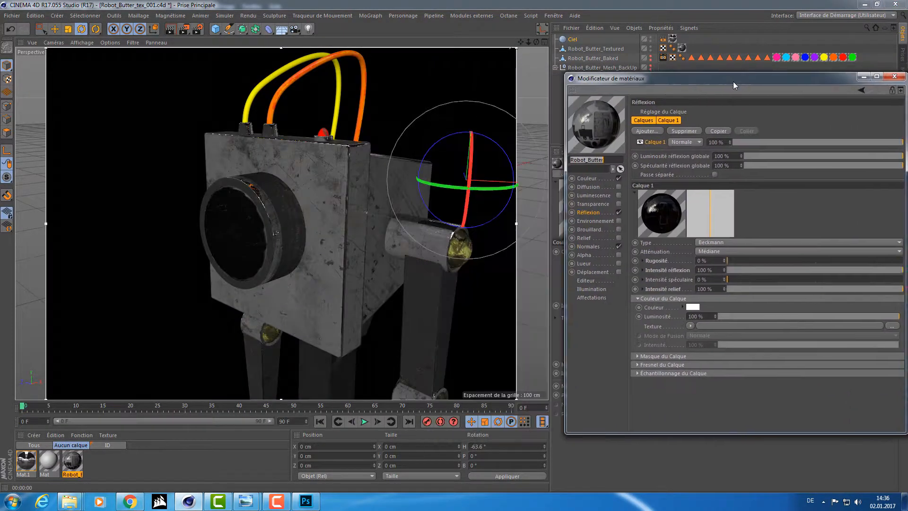
{"action": "left_click", "coordinate": [589, 210]}
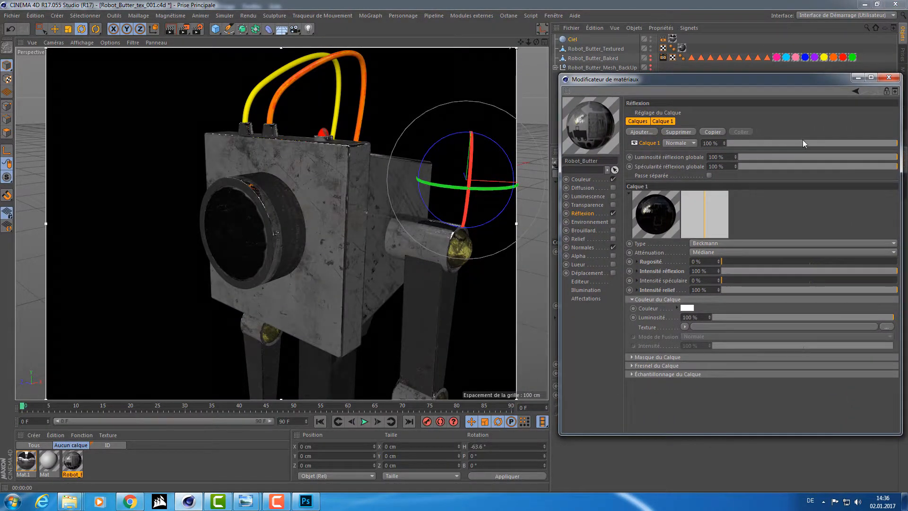
{"action": "left_click_drag", "start_coordinate": [879, 143], "coordinate": [855, 143]}
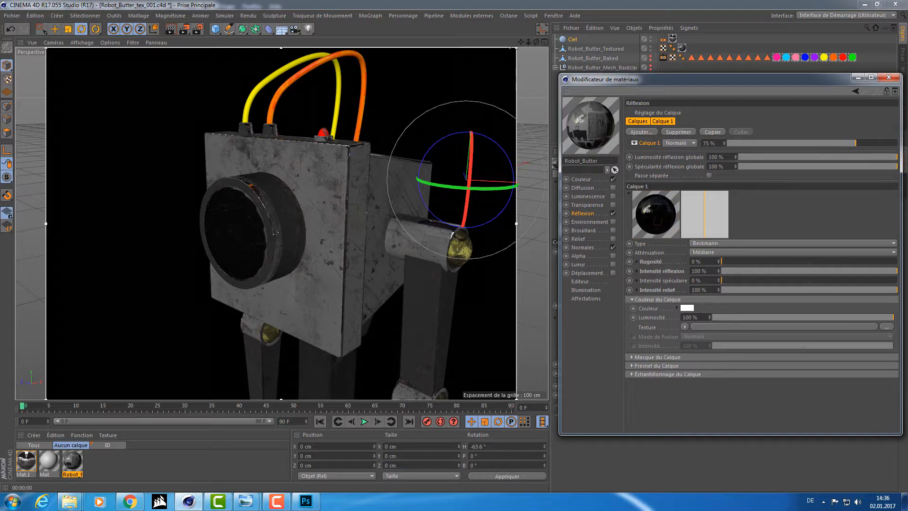
{"action": "left_click_drag", "start_coordinate": [794, 144], "coordinate": [820, 144]}
{"action": "left_click_drag", "start_coordinate": [842, 143], "coordinate": [855, 144]}
Enable Visibilité (caméra) in the Ciel object's Rendu property and look around the robot against the HDRI background
{"action": "left_click", "coordinate": [663, 39]}
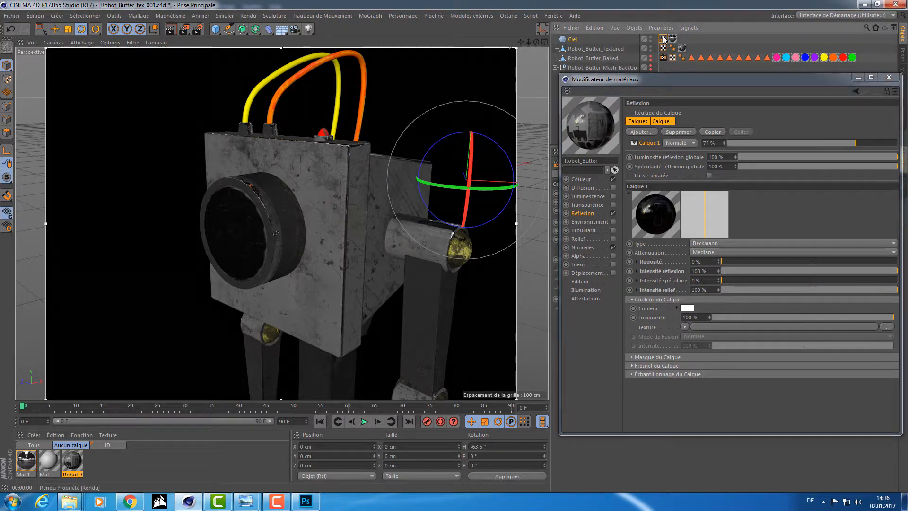
{"action": "left_click_drag", "start_coordinate": [685, 81], "coordinate": [641, 327]}
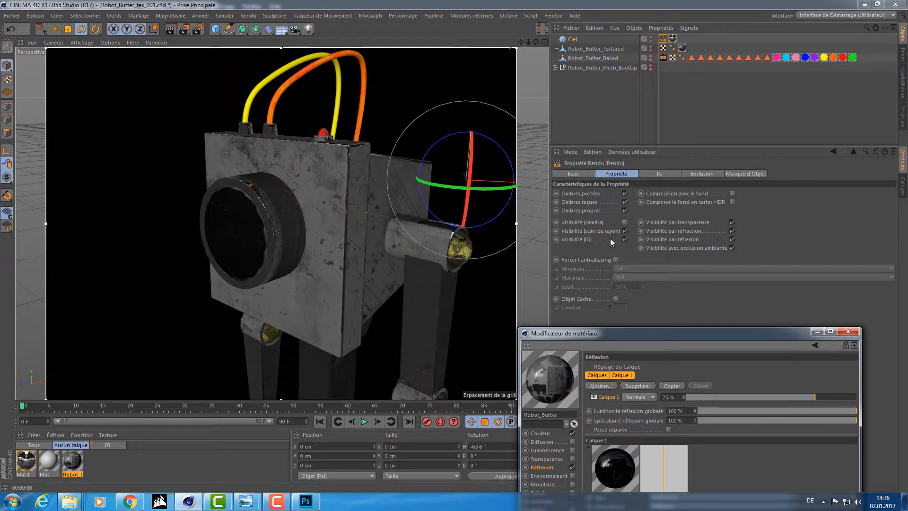
{"action": "left_click", "coordinate": [625, 221]}
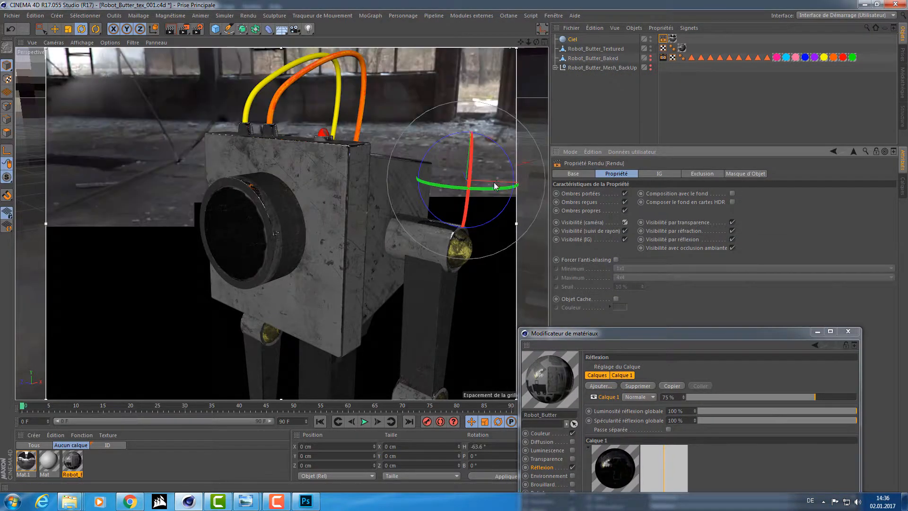
{"action": "left_click_drag", "start_coordinate": [344, 156], "coordinate": [280, 145], "text": "alt"}
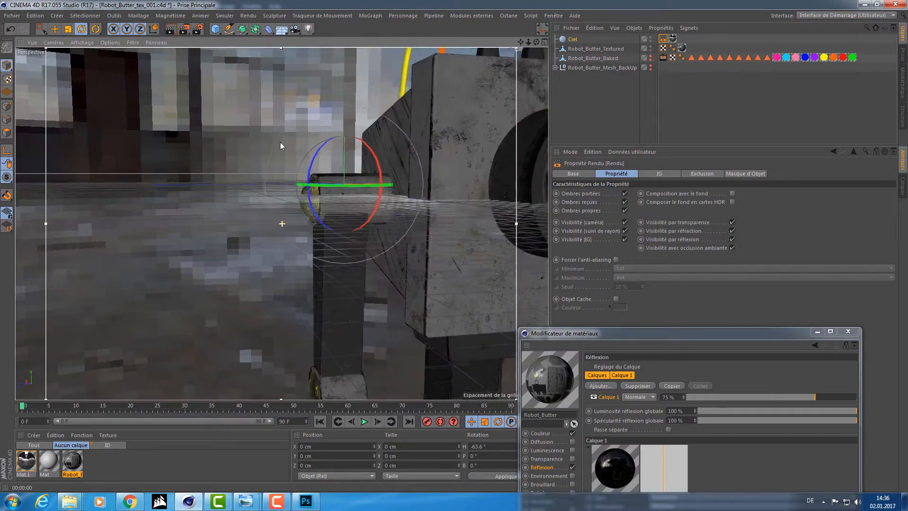
Select Robot_Butter_Textured and examine its material against the HDRI background, from the whole robot to a close-up of the yellow arm joint
{"action": "left_click", "coordinate": [587, 49]}
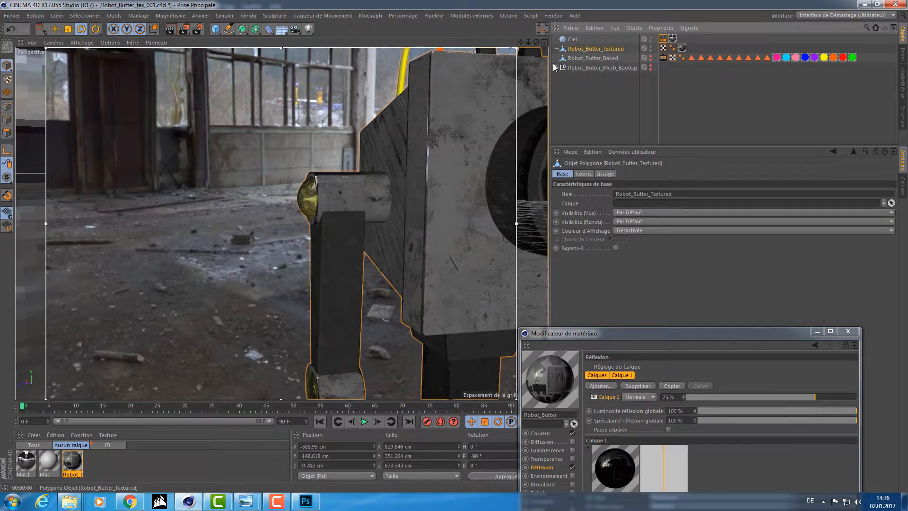
{"action": "mouse_move", "coordinate": [426, 98]}
{"action": "left_mouse_down", "text": "alt"}
{"action": "mouse_move", "coordinate": [339, 119]}
{"action": "mouse_move", "coordinate": [427, 116]}
{"action": "left_mouse_up", "text": "alt"}
{"action": "key", "text": "o"}
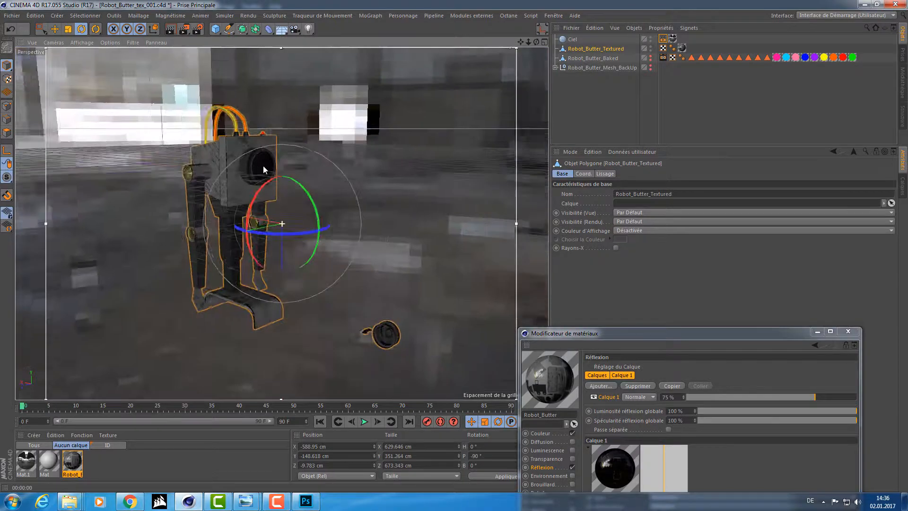
{"action": "left_click_drag", "start_coordinate": [263, 166], "coordinate": [399, 183], "text": "alt"}
{"action": "right_click_drag", "start_coordinate": [399, 183], "coordinate": [422, 172], "text": "alt"}
{"action": "left_click_drag", "start_coordinate": [422, 171], "coordinate": [339, 144], "text": "alt"}
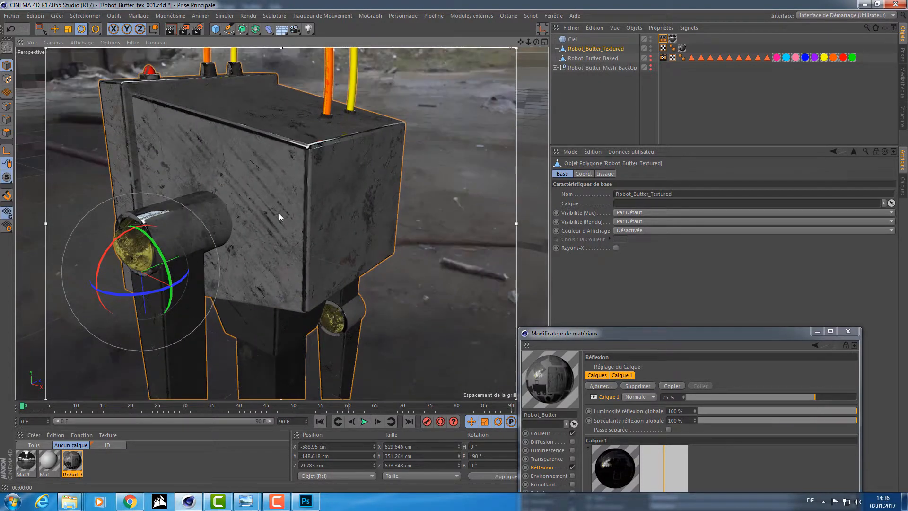
{"action": "left_click_drag", "start_coordinate": [257, 171], "coordinate": [336, 193], "text": "alt"}
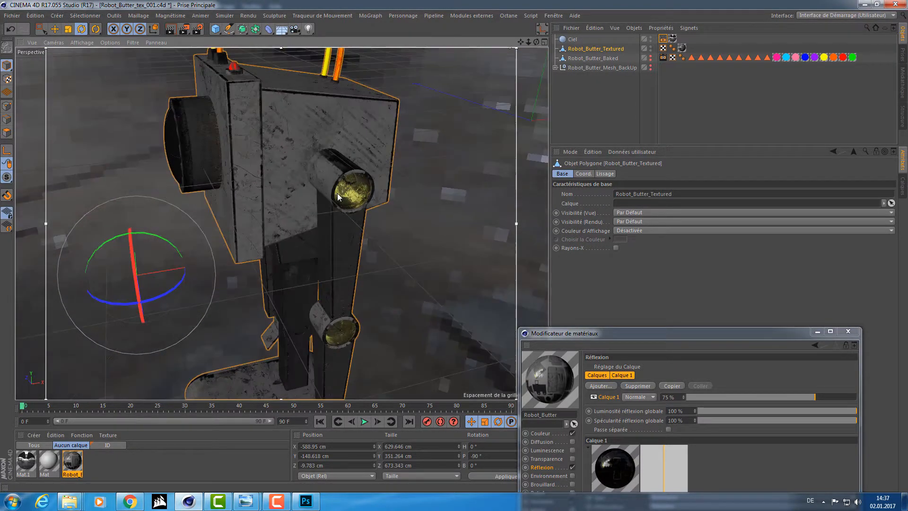
{"action": "mouse_move", "coordinate": [337, 193]}
{"action": "right_mouse_down", "text": "alt"}
{"action": "mouse_move", "coordinate": [407, 185]}
{"action": "mouse_move", "coordinate": [347, 182]}
{"action": "right_mouse_up", "text": "alt"}
{"action": "mouse_move", "coordinate": [347, 182]}
{"action": "left_mouse_down", "text": "alt"}
{"action": "mouse_move", "coordinate": [346, 199]}
{"action": "mouse_move", "coordinate": [379, 195]}
{"action": "mouse_move", "coordinate": [341, 172]}
{"action": "left_mouse_up", "text": "alt"}
{"action": "mouse_move", "coordinate": [376, 154]}
{"action": "right_mouse_down", "text": "alt"}
{"action": "mouse_move", "coordinate": [419, 151]}
{"action": "mouse_move", "coordinate": [388, 157]}
{"action": "right_mouse_up", "text": "alt"}
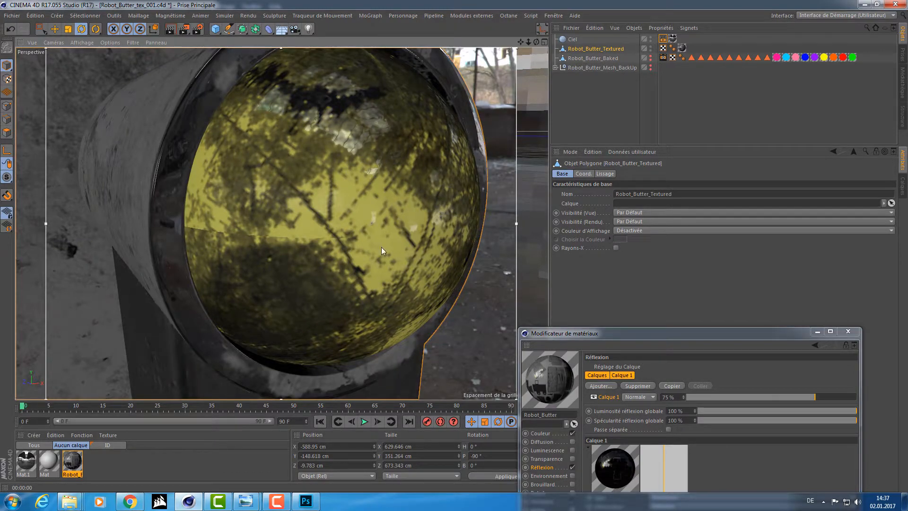
{"action": "right_click_drag", "start_coordinate": [356, 189], "coordinate": [285, 203], "text": "alt"}
{"action": "middle_click_drag", "start_coordinate": [308, 212], "coordinate": [309, 176], "text": "alt"}
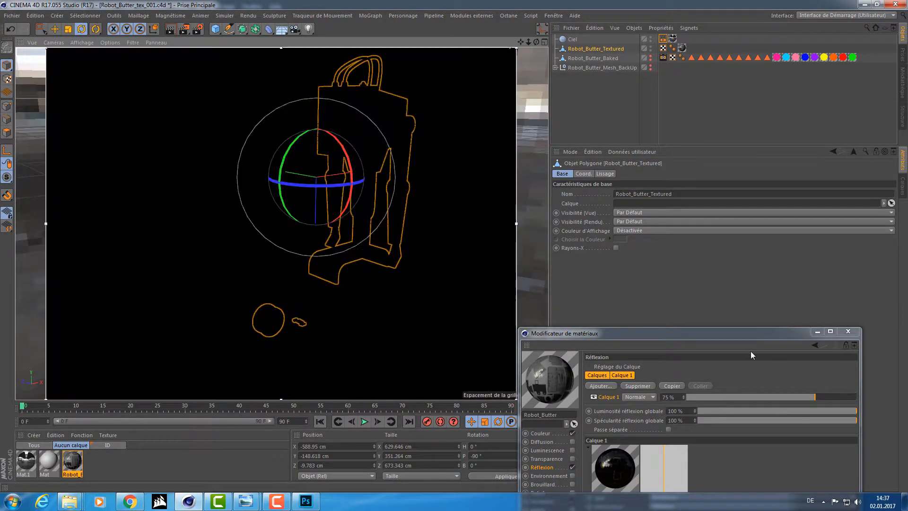
Close the material editor and examine the reflections on the robot's front, foot and detached wheel
{"action": "left_click", "coordinate": [849, 333]}
{"action": "left_click_drag", "start_coordinate": [350, 189], "coordinate": [396, 192], "text": "alt"}
{"action": "middle_click_drag", "start_coordinate": [362, 184], "coordinate": [362, 217], "text": "alt"}
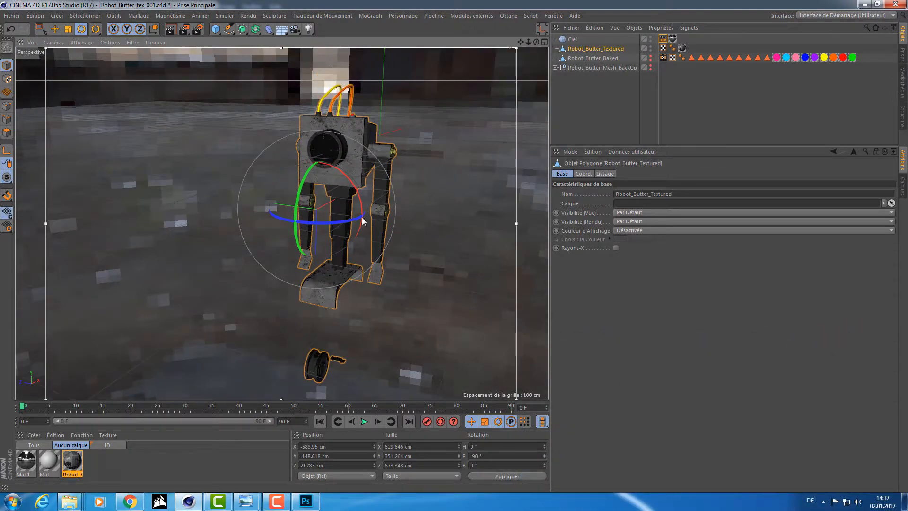
{"action": "middle_click_drag", "start_coordinate": [365, 281], "coordinate": [372, 248], "text": "alt"}
{"action": "left_click_drag", "start_coordinate": [373, 248], "coordinate": [389, 229], "text": "alt"}
{"action": "right_click_drag", "start_coordinate": [396, 220], "coordinate": [629, 279], "text": "alt"}
{"action": "scroll", "coordinate": [276, 220], "scroll_direction": "down", "scroll_amount": 5}
{"action": "left_click_drag", "start_coordinate": [277, 220], "coordinate": [233, 242], "text": "alt"}
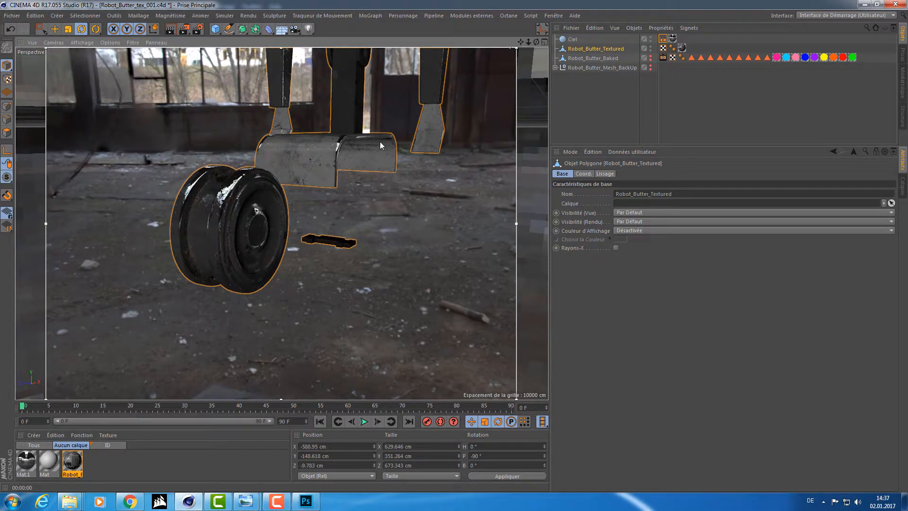
{"action": "left_click_drag", "start_coordinate": [381, 145], "coordinate": [382, 214], "text": "alt"}
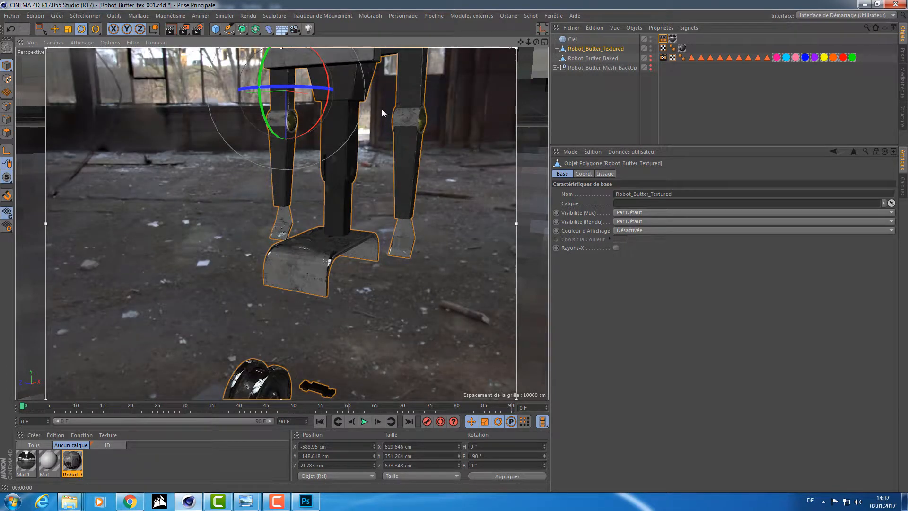
{"action": "left_click_drag", "start_coordinate": [381, 110], "coordinate": [377, 117], "text": "alt"}
{"action": "scroll", "coordinate": [378, 117], "scroll_direction": "down", "scroll_amount": 3}
{"action": "key", "text": "ctrl+r"}
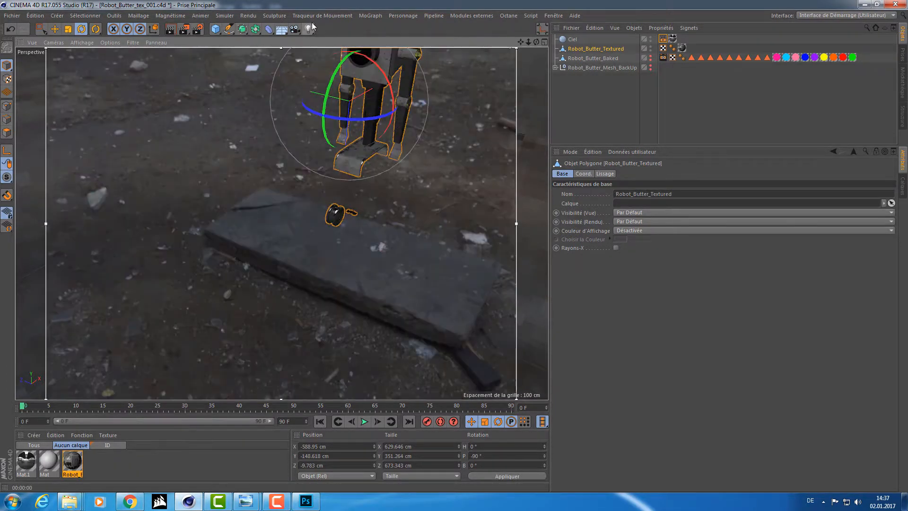
Add an Omni light and place it in front of the robot at about X -1047 cm, Y 373 cm, Z -391 cm
{"action": "left_click", "coordinate": [308, 28]}
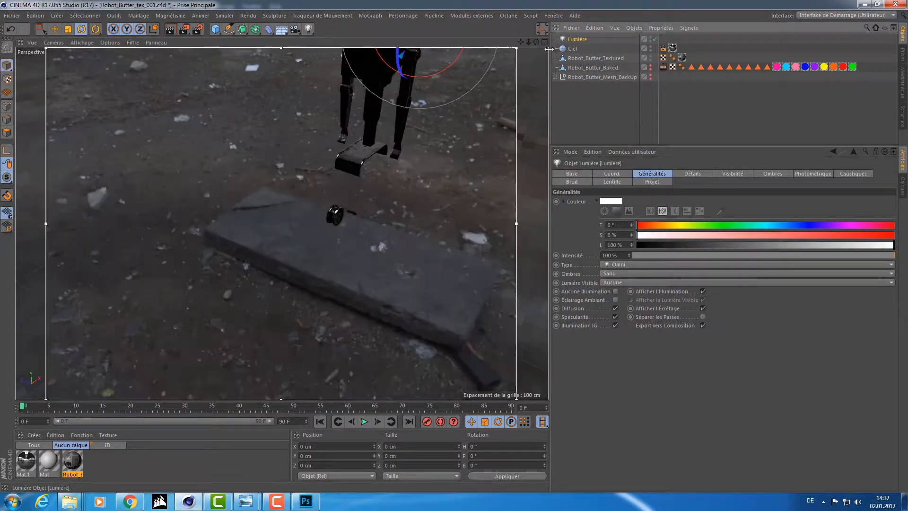
{"action": "middle_click_drag", "start_coordinate": [415, 127], "coordinate": [390, 254], "text": "alt"}
{"action": "key", "text": "e"}
{"action": "middle_click", "coordinate": [310, 166]}
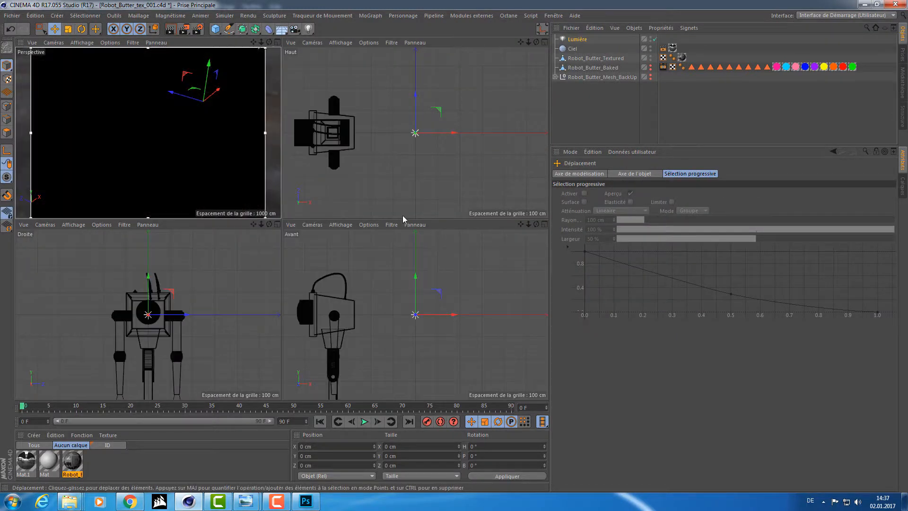
{"action": "left_click_drag", "start_coordinate": [429, 124], "coordinate": [312, 205]}
{"action": "left_click_drag", "start_coordinate": [330, 294], "coordinate": [264, 211]}
{"action": "left_click_drag", "start_coordinate": [223, 105], "coordinate": [195, 132]}
{"action": "right_click_drag", "start_coordinate": [198, 127], "coordinate": [255, 136], "text": "alt"}
{"action": "middle_click", "coordinate": [208, 141]}
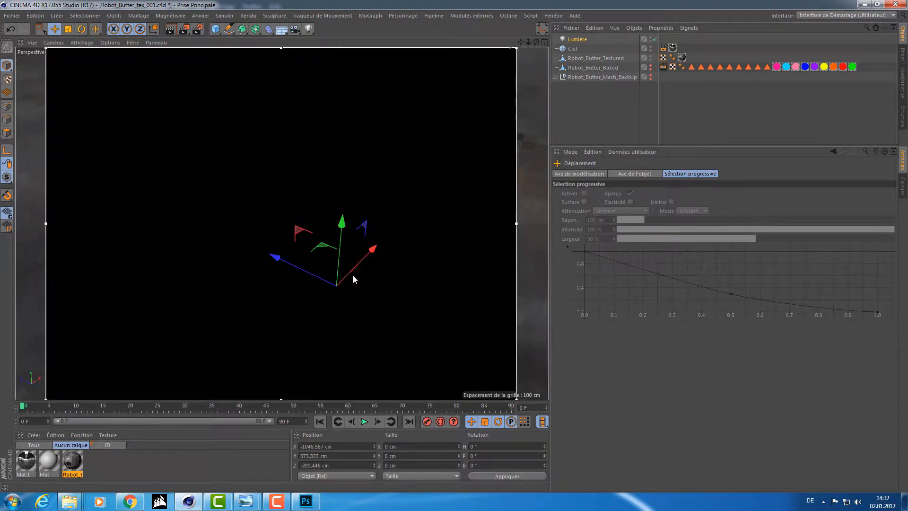
Examine the newly lit robot head, camera eye and red lamp up close from several angles
{"action": "right_click_drag", "start_coordinate": [348, 263], "coordinate": [416, 260], "text": "alt"}
{"action": "middle_click_drag", "start_coordinate": [415, 260], "coordinate": [424, 220], "text": "alt"}
{"action": "left_click_drag", "start_coordinate": [423, 219], "coordinate": [448, 237], "text": "alt"}
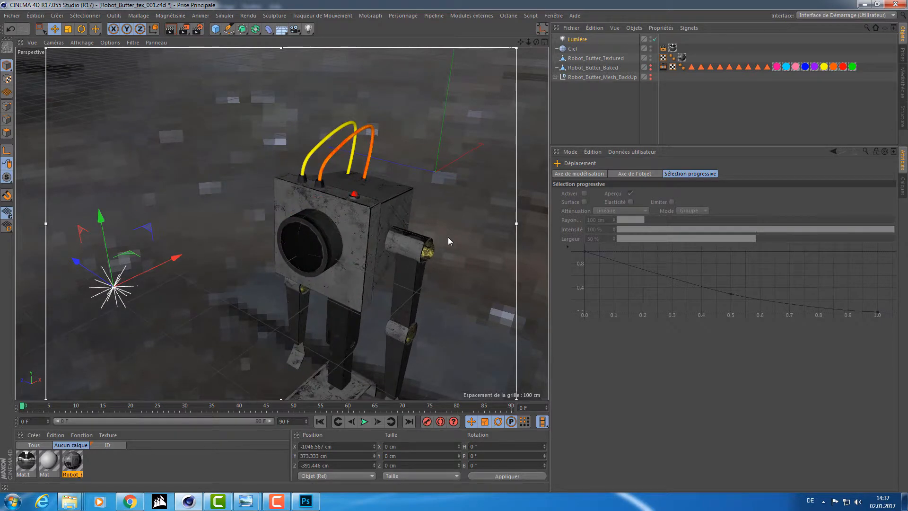
{"action": "left_click", "coordinate": [574, 67]}
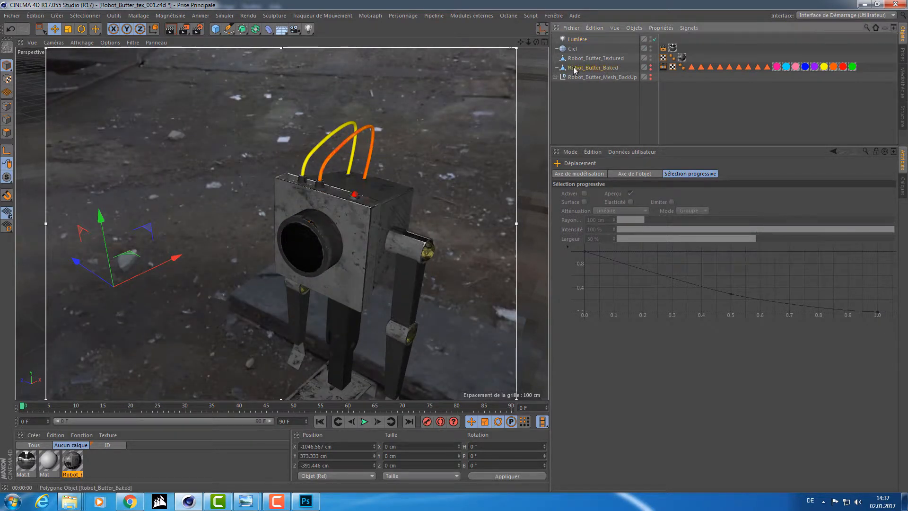
{"action": "left_click", "coordinate": [581, 60]}
{"action": "right_click_drag", "start_coordinate": [356, 169], "coordinate": [456, 187], "text": "alt"}
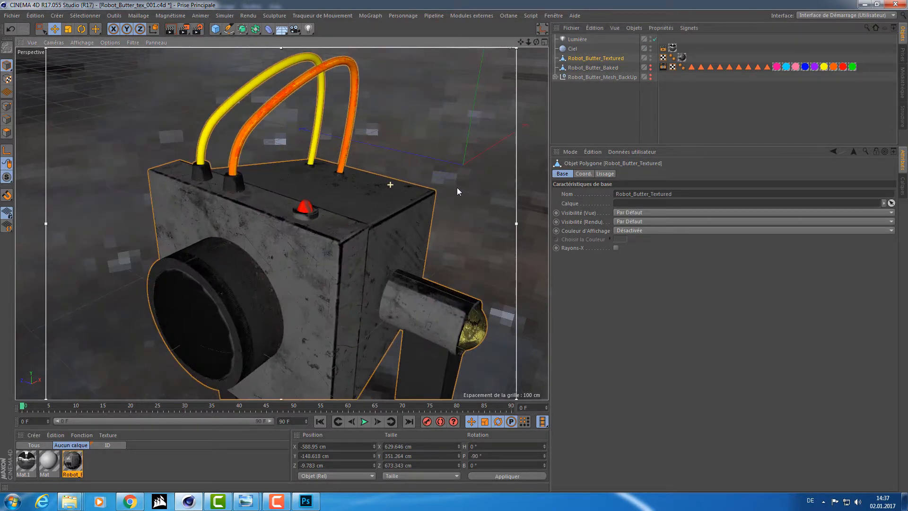
{"action": "mouse_move", "coordinate": [321, 289]}
{"action": "left_mouse_down", "text": "alt"}
{"action": "mouse_move", "coordinate": [289, 280]}
{"action": "mouse_move", "coordinate": [338, 290]}
{"action": "left_mouse_up", "text": "alt"}
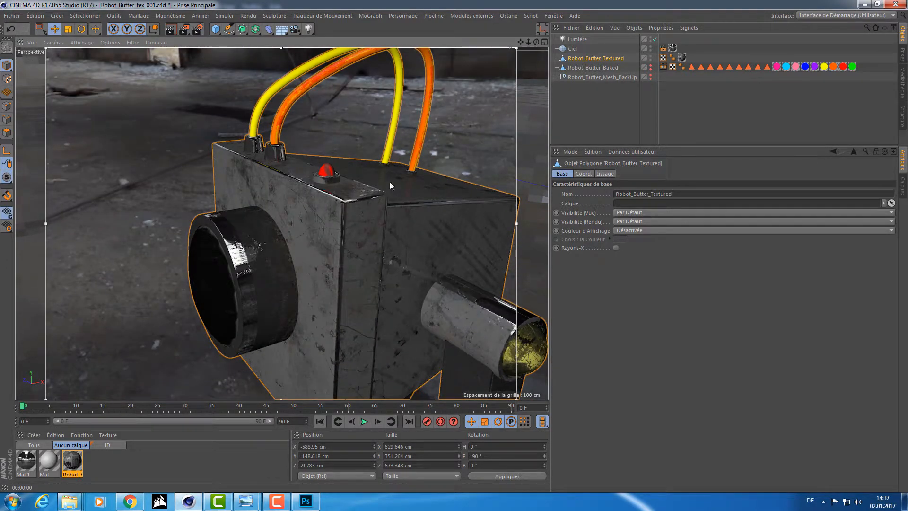
{"action": "left_click_drag", "start_coordinate": [408, 181], "coordinate": [326, 145], "text": "alt"}
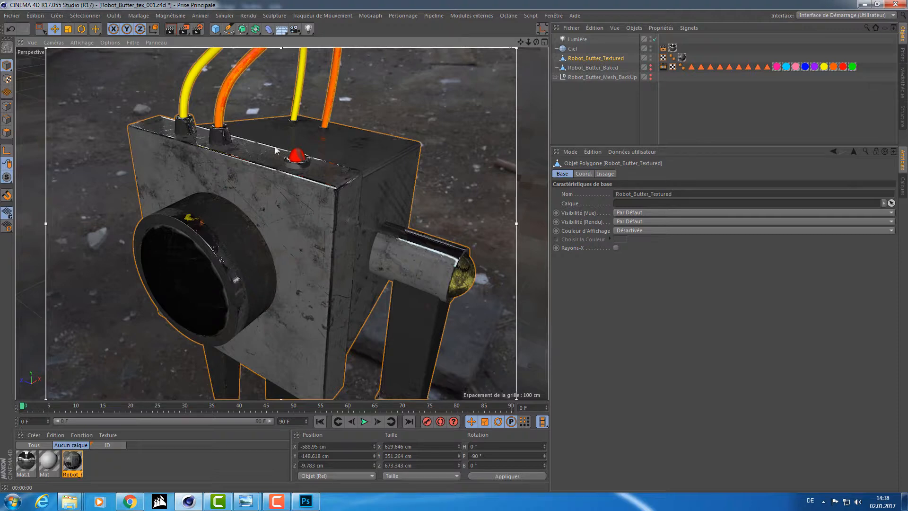
{"action": "right_click_drag", "start_coordinate": [296, 168], "coordinate": [308, 111], "text": "alt"}
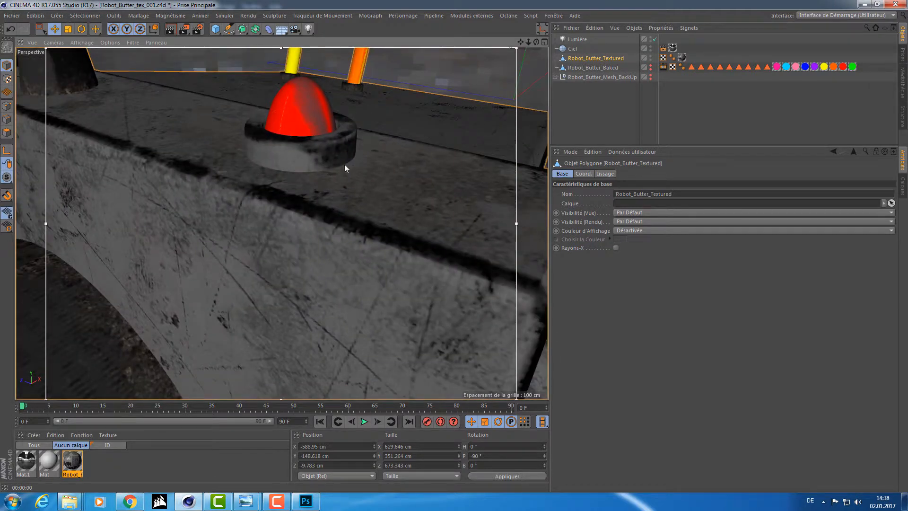
{"action": "right_click_drag", "start_coordinate": [412, 202], "coordinate": [254, 152], "text": "alt"}
{"action": "left_click_drag", "start_coordinate": [254, 151], "coordinate": [299, 191], "text": "alt"}
Deselect all objects and save the project
{"action": "left_click", "coordinate": [620, 114]}
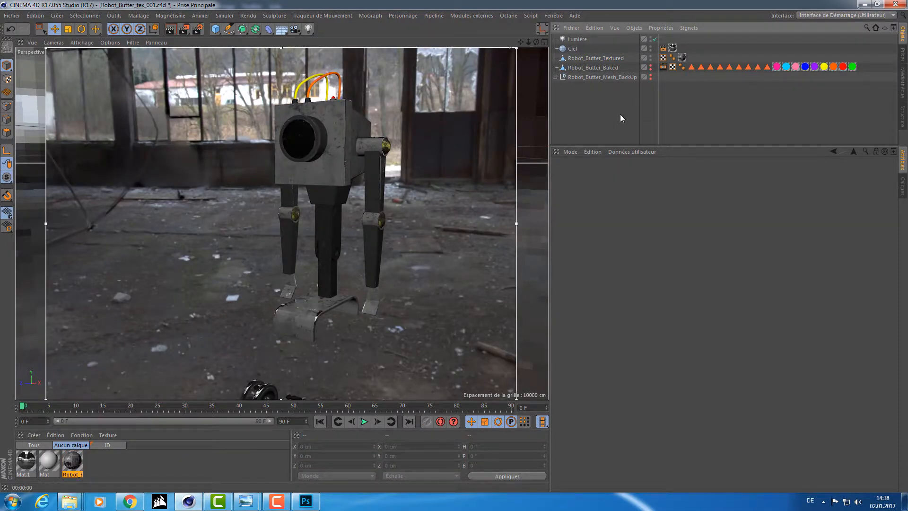
{"action": "key", "text": "ctrl+s"}
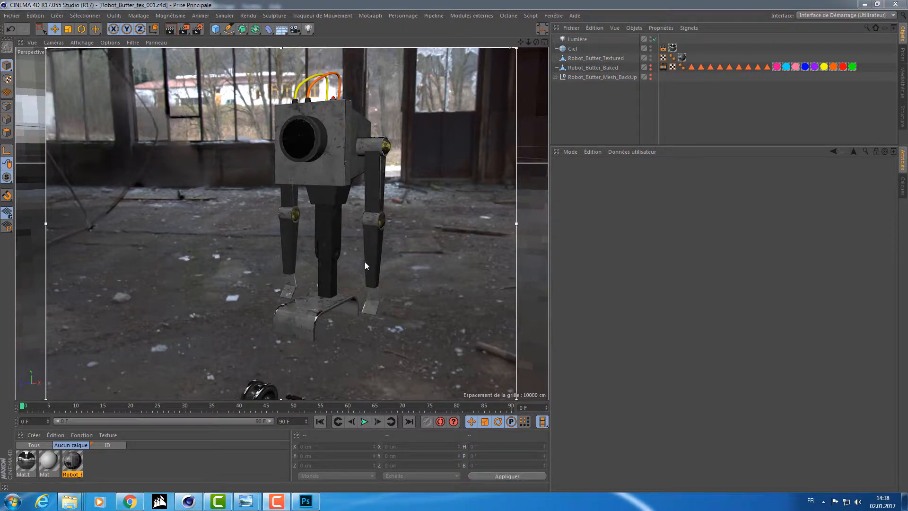
{"action": "mouse_move", "coordinate": [322, 218]}
{"action": "left_mouse_down", "text": "alt"}
{"action": "mouse_move", "coordinate": [295, 218]}
{"action": "mouse_move", "coordinate": [312, 213]}
{"action": "left_mouse_up", "text": "alt"}
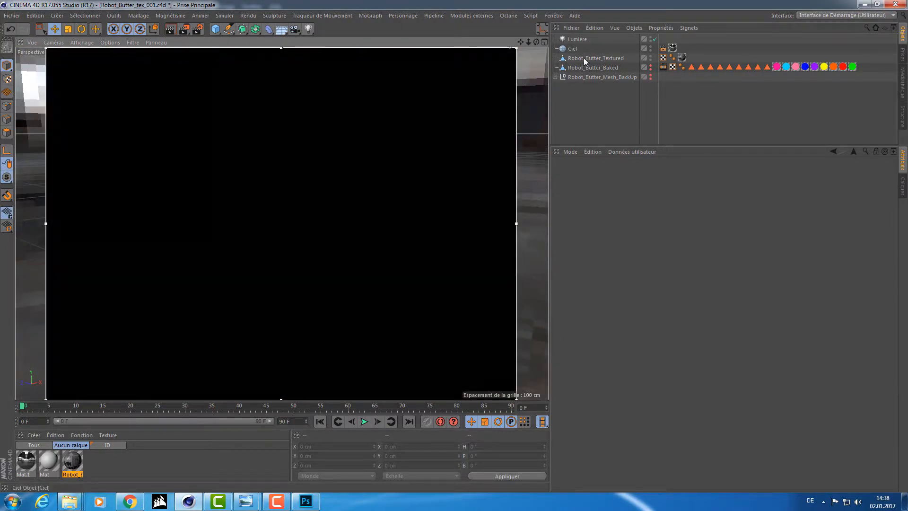
Switch Robot_Butter_Textured to polygon mode and select the front face of its head
{"action": "left_click", "coordinate": [584, 58]}
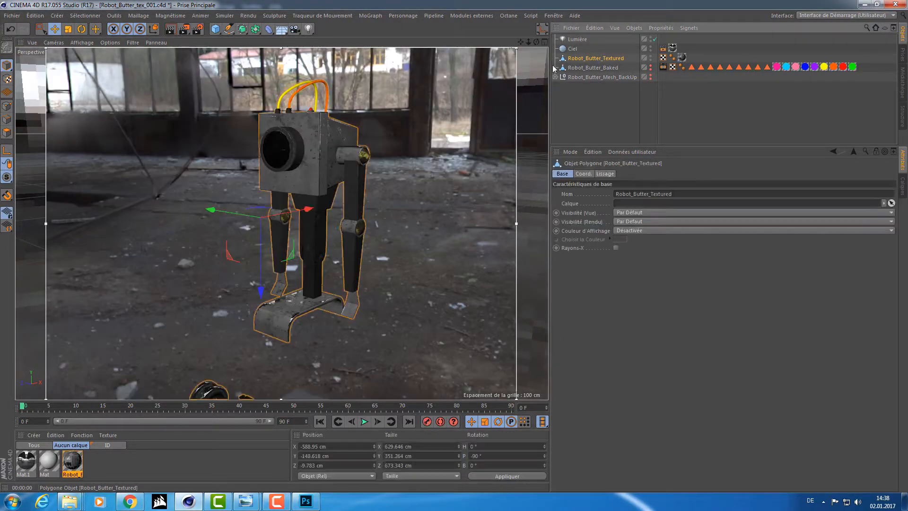
{"action": "left_click", "coordinate": [6, 131]}
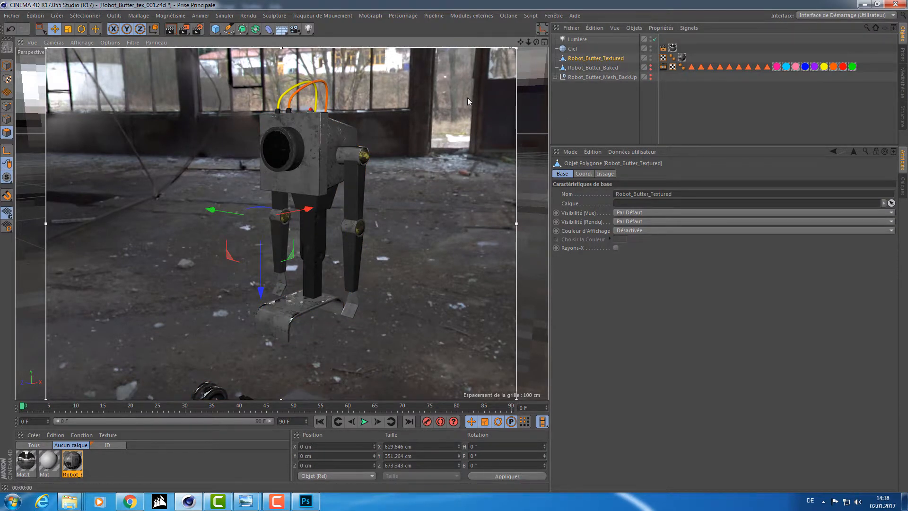
{"action": "scroll", "coordinate": [382, 168], "scroll_direction": "up", "scroll_amount": 10}
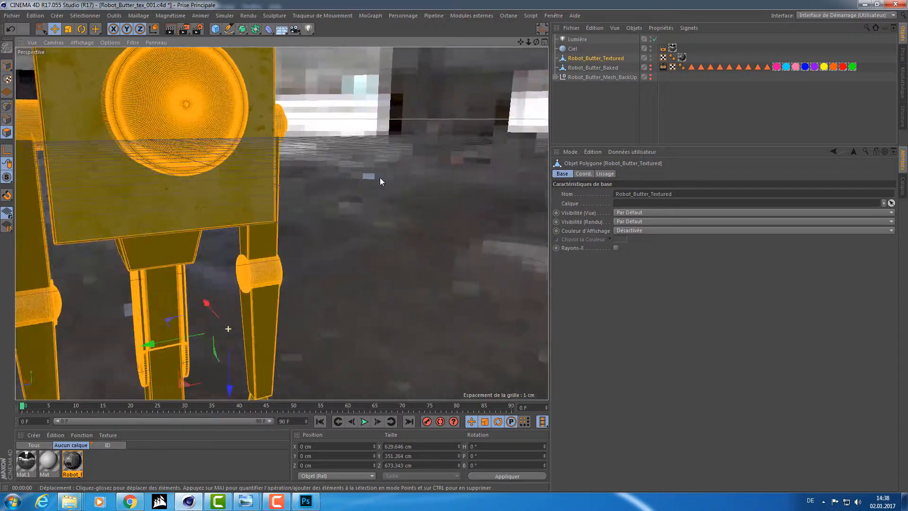
{"action": "scroll", "coordinate": [338, 172], "scroll_direction": "down", "scroll_amount": 6}
{"action": "left_click", "coordinate": [338, 172]}
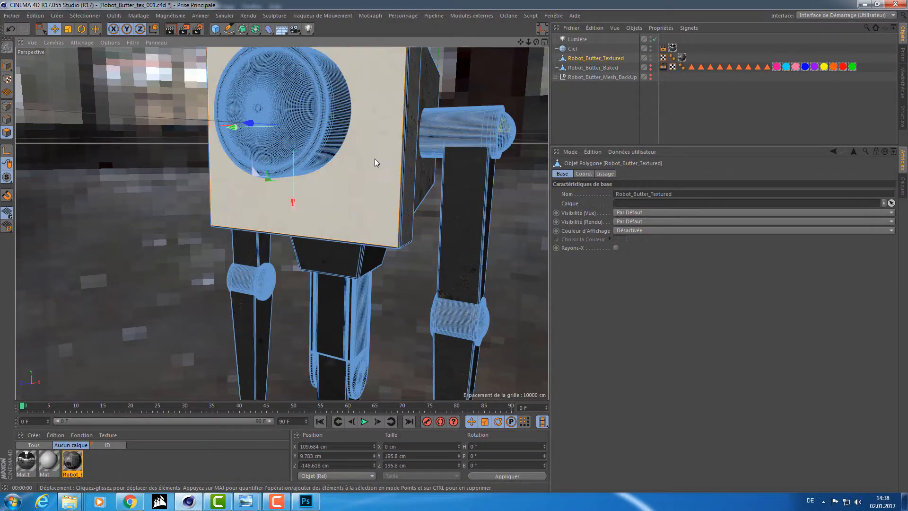
{"action": "scroll", "coordinate": [359, 184], "scroll_direction": "up", "scroll_amount": 3}
{"action": "middle_click_drag", "start_coordinate": [339, 205], "coordinate": [321, 232], "text": "alt"}
Try brush-selecting polygons on the camera eye of the head, clear the selection and return to model mode
{"action": "left_click_drag", "start_coordinate": [41, 29], "coordinate": [63, 39]}
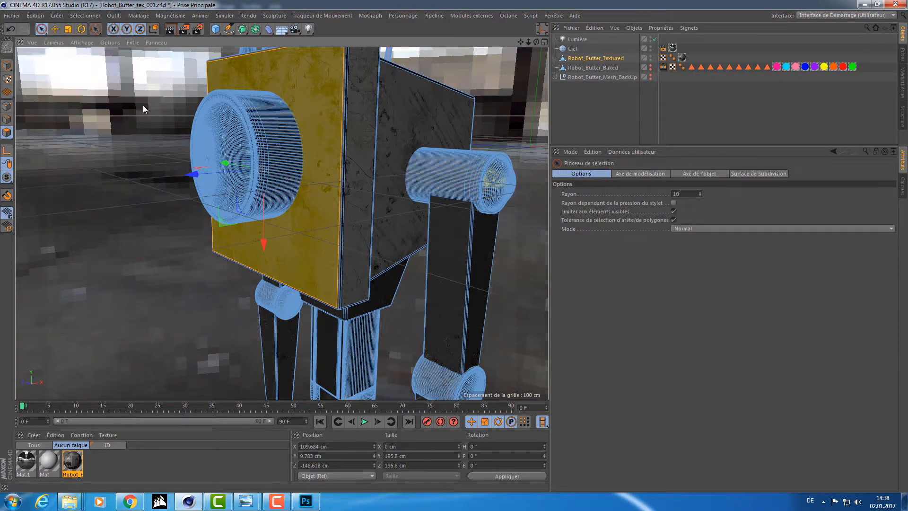
{"action": "left_click", "coordinate": [326, 206], "text": "ctrl"}
{"action": "mouse_move", "coordinate": [327, 207]}
{"action": "left_mouse_down"}
{"action": "mouse_move", "coordinate": [247, 118]}
{"action": "mouse_move", "coordinate": [216, 124]}
{"action": "mouse_move", "coordinate": [146, 191]}
{"action": "left_mouse_up"}
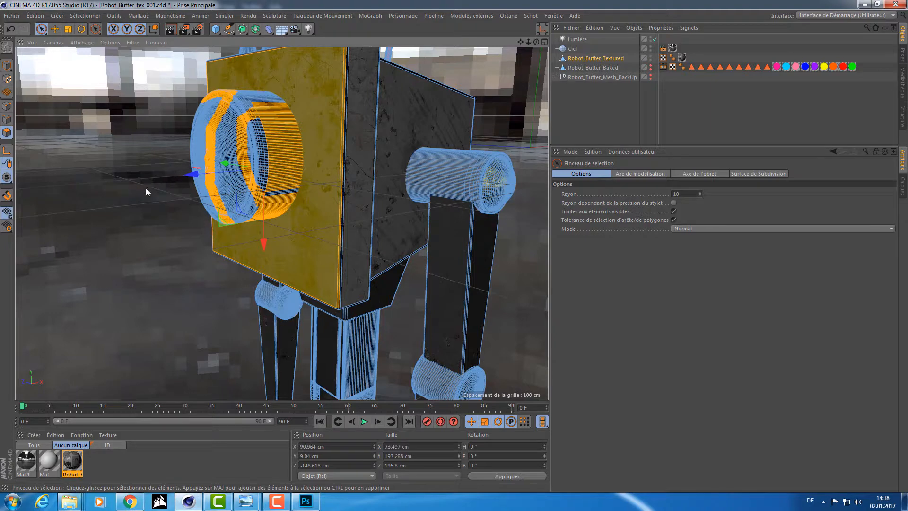
{"action": "left_click", "coordinate": [127, 189]}
{"action": "left_click", "coordinate": [7, 65]}
{"action": "left_click_drag", "start_coordinate": [266, 154], "coordinate": [316, 154], "text": "alt"}
Review the parts inside Robot_Butter_Mesh_BackUp and create a visible duplicate of the group directly above Robot_Butter_Textured
{"action": "left_click", "coordinate": [589, 77]}
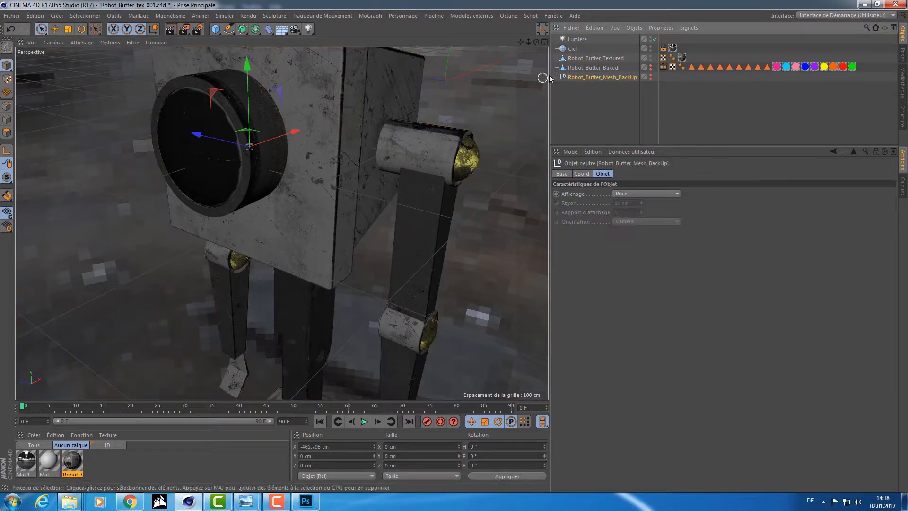
{"action": "left_click", "coordinate": [555, 77]}
{"action": "scroll", "coordinate": [651, 103], "scroll_direction": "down", "scroll_amount": 9}
{"action": "scroll", "coordinate": [614, 114], "scroll_direction": "up", "scroll_amount": 9}
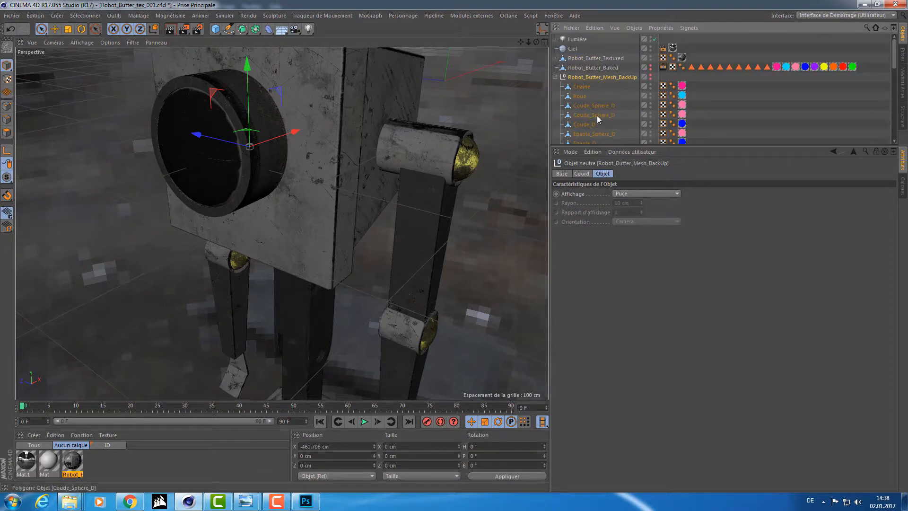
{"action": "left_click", "coordinate": [554, 77]}
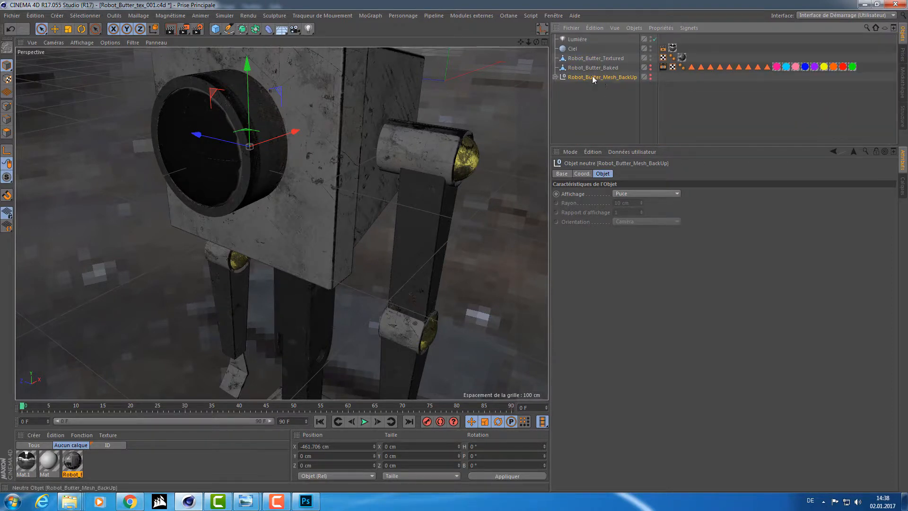
{"action": "left_click_drag", "start_coordinate": [592, 76], "coordinate": [594, 54]}
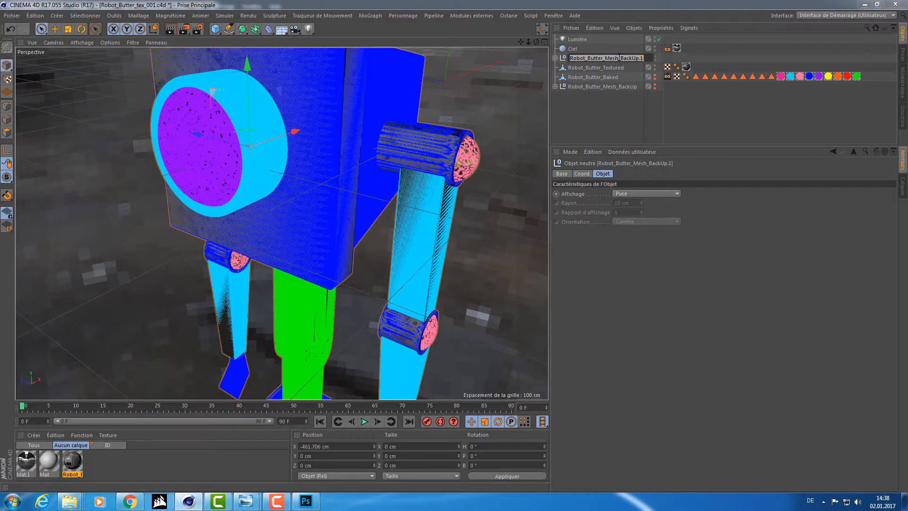
{"action": "double_click", "coordinate": [615, 57]}
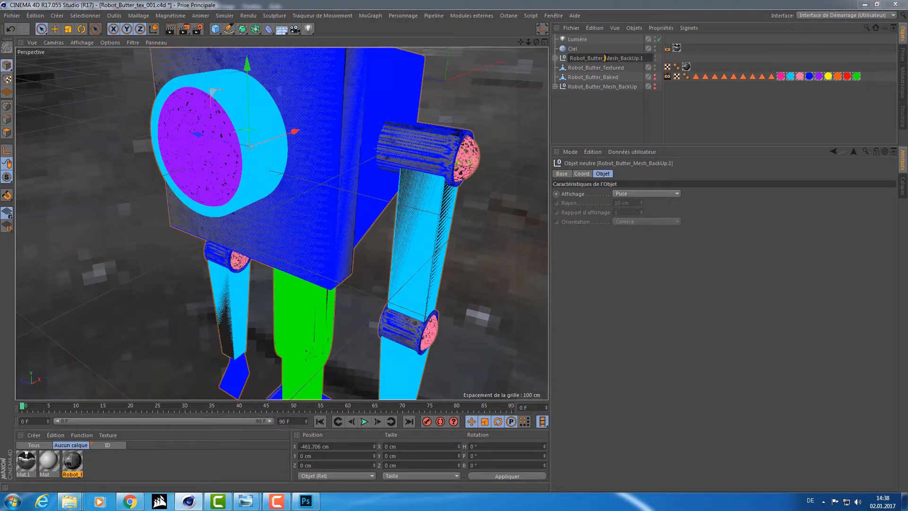
Rename Robot_Butter_Textured as Robot_Butter_Baked_Textured
{"action": "left_click", "coordinate": [605, 69]}
{"action": "left_click", "coordinate": [604, 70]}
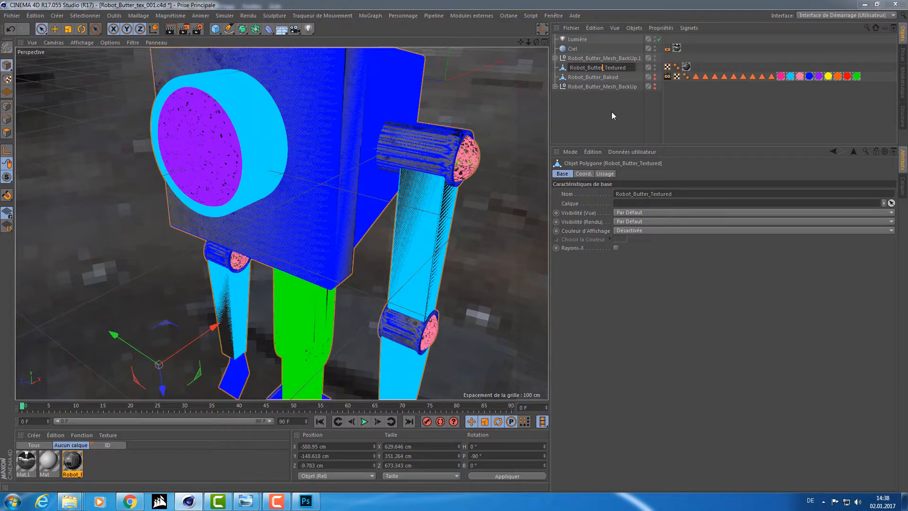
{"action": "key", "text": "Right"}
{"action": "type", "text": "_"}
{"action": "type", "text": "Ba"}
{"action": "type", "text": "ked"}
{"action": "key", "text": "Return"}
Rename the duplicated group Robot_Butter_Mesh_BackUp.1 as Robot_Butter_Textured
{"action": "key", "text": "Up"}
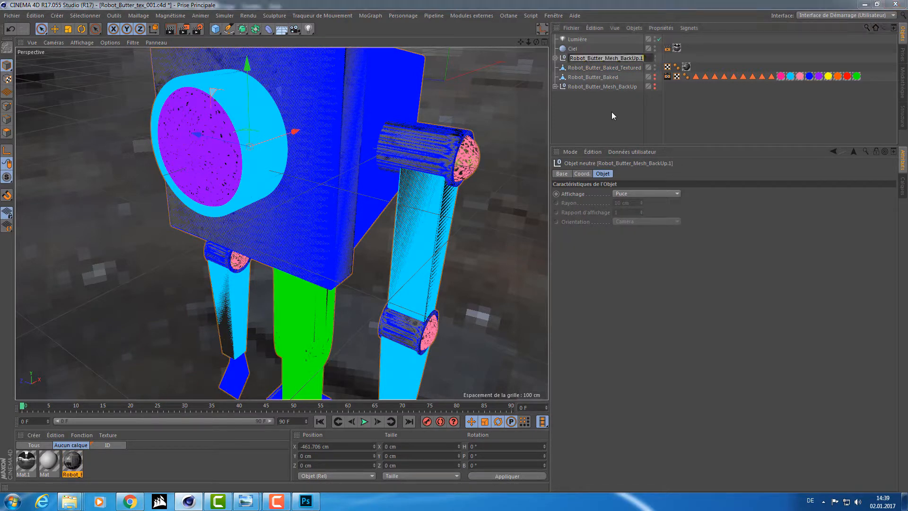
{"action": "key", "text": "Return"}
{"action": "key", "text": "BackSpace"}
{"action": "key", "text": "BackSpace"}
{"action": "key", "text": "BackSpace"}
{"action": "key", "text": "BackSpace"}
{"action": "key", "text": "BackSpace"}
{"action": "key", "text": "BackSpace"}
{"action": "key", "text": "BackSpace"}
{"action": "key", "text": "BackSpace"}
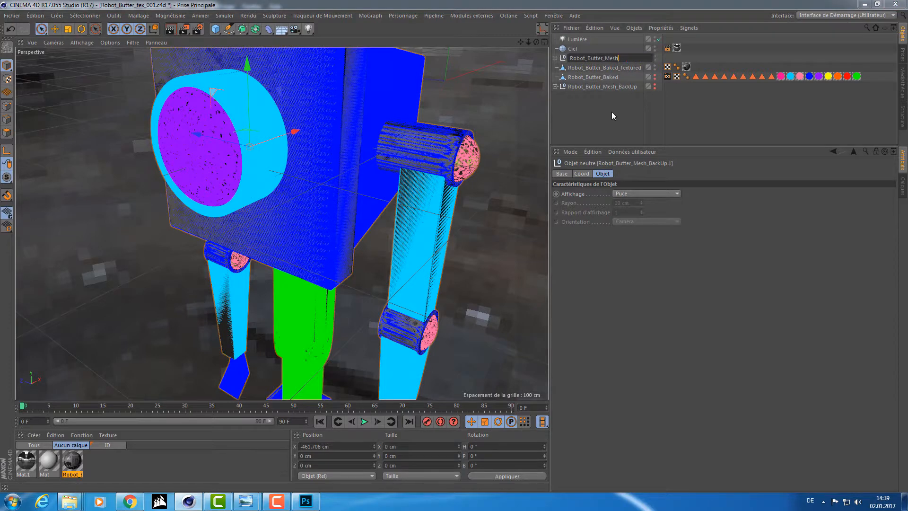
{"action": "key", "text": "BackSpace"}
{"action": "key", "text": "BackSpace"}
{"action": "key", "text": "BackSpace"}
{"action": "key", "text": "BackSpace"}
{"action": "key", "text": "BackSpace"}
{"action": "key", "text": "BackSpace"}
{"action": "type", "text": "_Textured"}
{"action": "key", "text": "Return"}
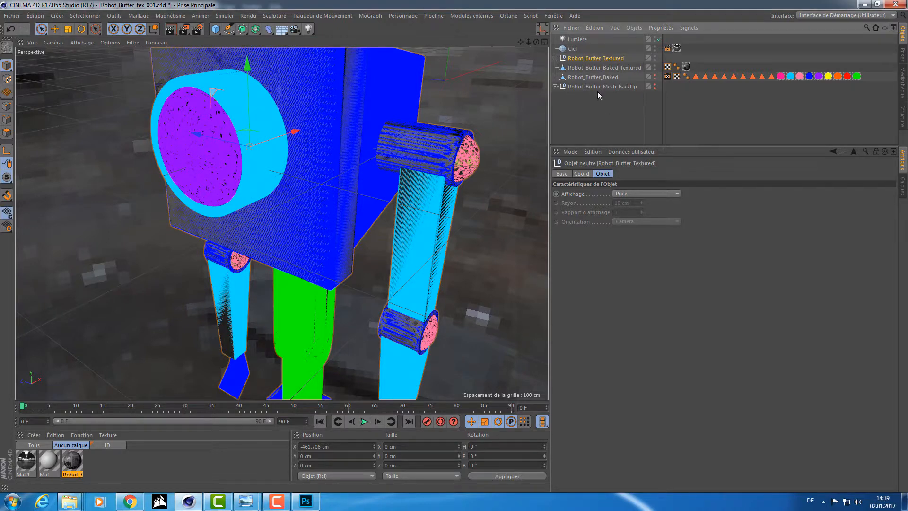
Expand Robot_Butter_Textured and delete the texture tags of all its parts, from Chaine to Face
{"action": "scroll", "coordinate": [328, 151], "scroll_direction": "down", "scroll_amount": 2}
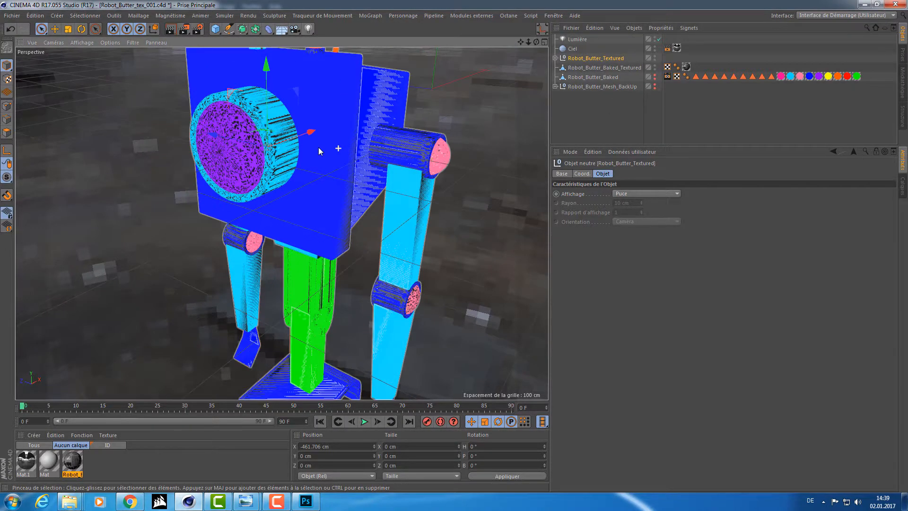
{"action": "left_click", "coordinate": [555, 58]}
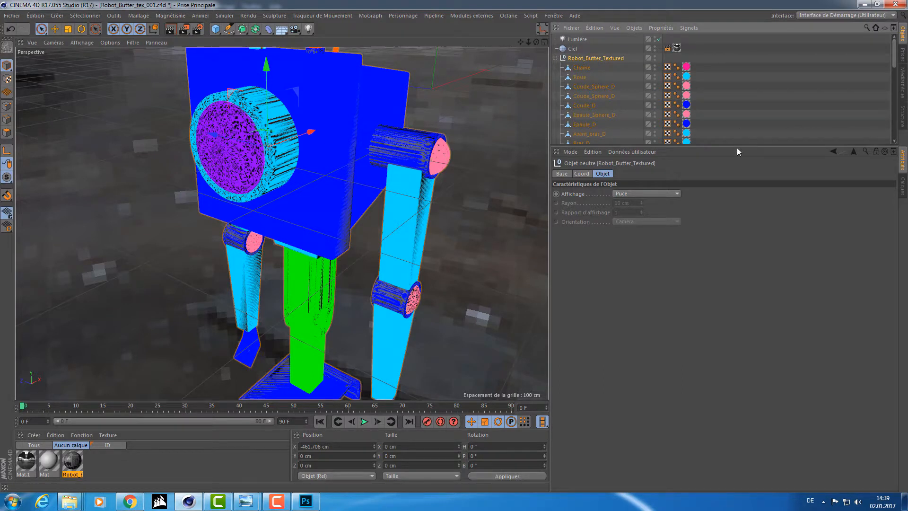
{"action": "left_click_drag", "start_coordinate": [738, 147], "coordinate": [739, 424]}
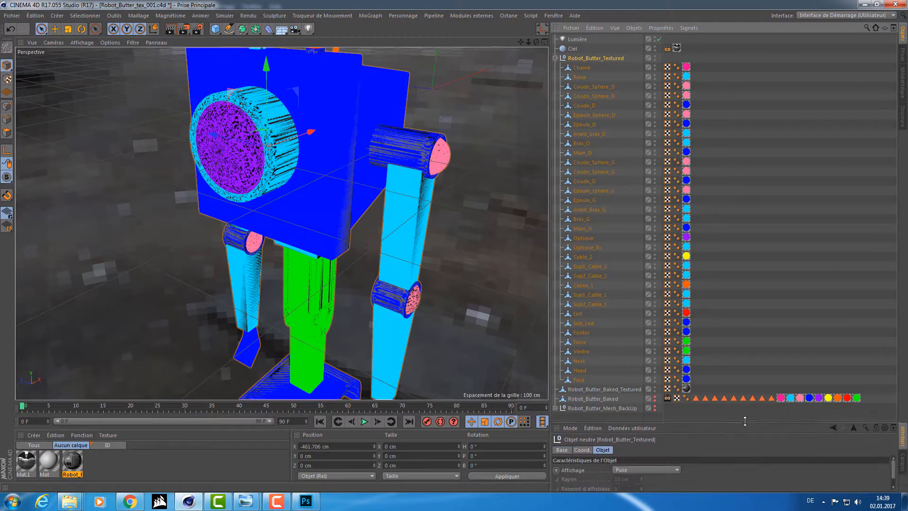
{"action": "left_click", "coordinate": [686, 379]}
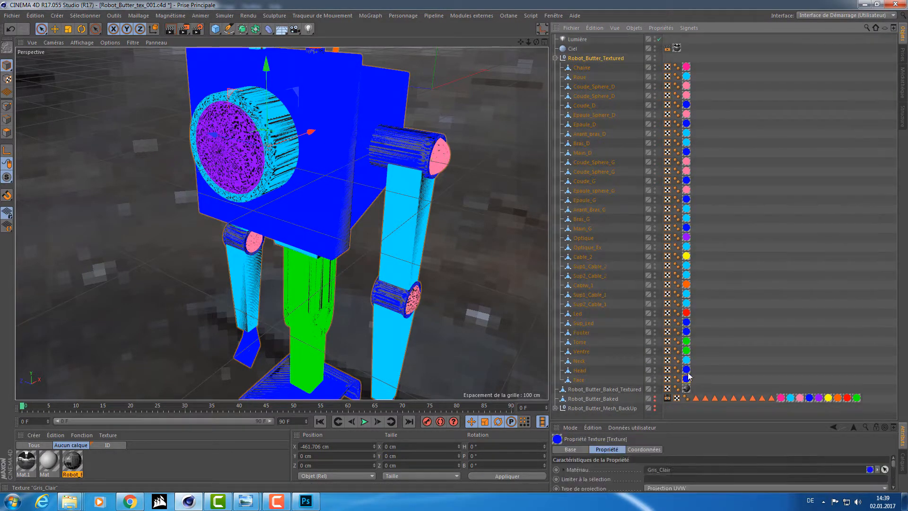
{"action": "left_click", "coordinate": [686, 67], "text": "shift"}
{"action": "key", "text": "Delete"}
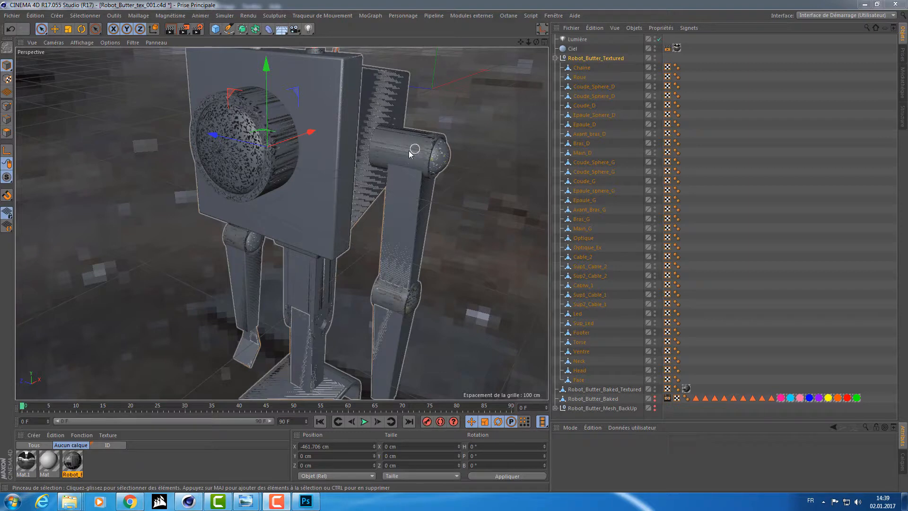
Collapse Robot_Butter_Textured and move the group along X beside the baked robot, to about 117 cm
{"action": "left_click_drag", "start_coordinate": [411, 150], "coordinate": [387, 150], "text": "alt"}
{"action": "right_click_drag", "start_coordinate": [391, 149], "coordinate": [330, 166], "text": "alt"}
{"action": "left_click", "coordinate": [555, 58]}
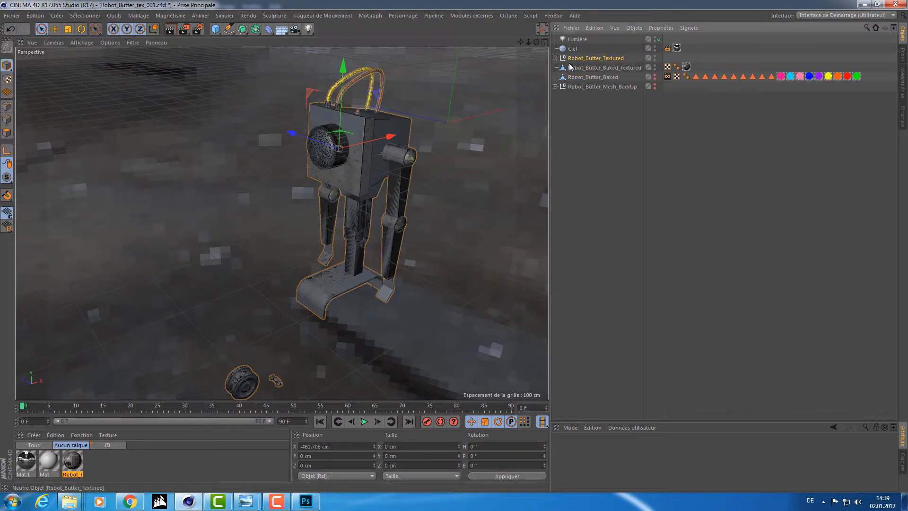
{"action": "key", "text": "e"}
{"action": "left_click_drag", "start_coordinate": [384, 146], "coordinate": [510, 116]}
{"action": "left_click_drag", "start_coordinate": [510, 116], "coordinate": [250, 192], "text": "alt"}
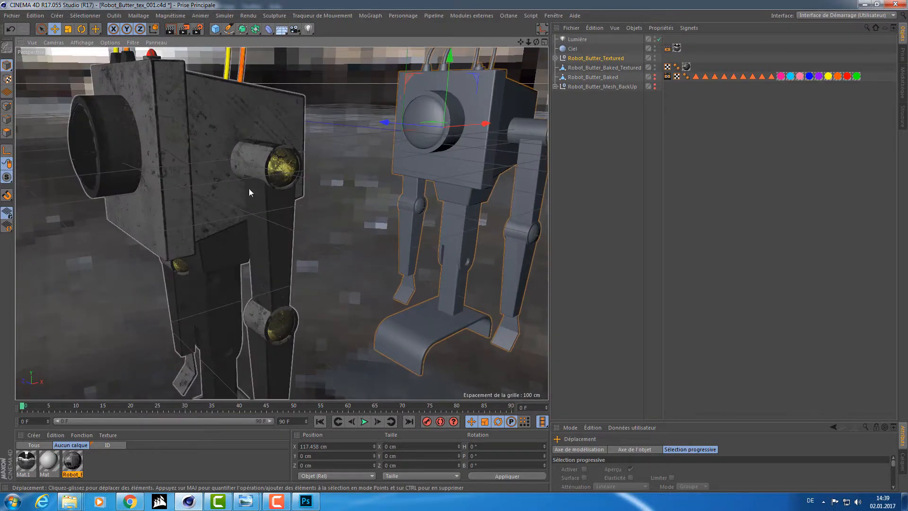
Select the Face and Ventre parts of the untextured robot in turn to check that they are separate objects
{"action": "left_click", "coordinate": [425, 144]}
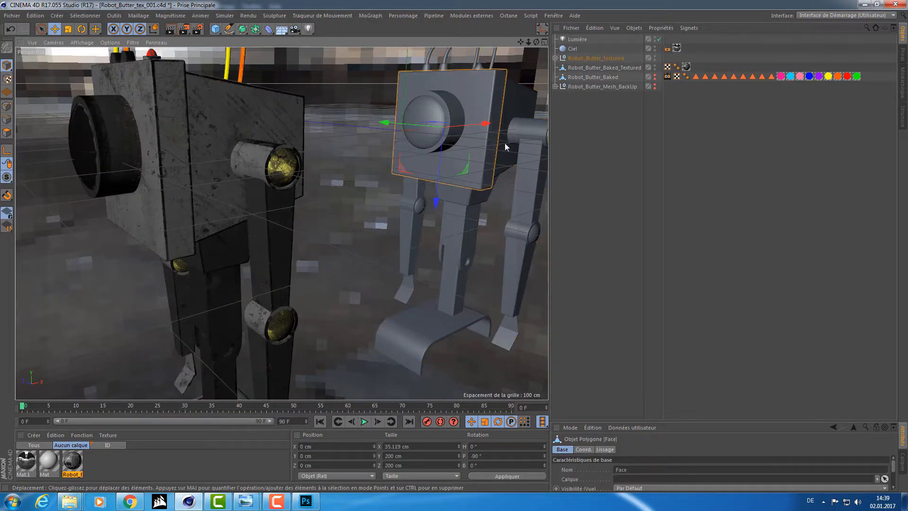
{"action": "left_click", "coordinate": [447, 267]}
{"action": "left_click_drag", "start_coordinate": [470, 286], "coordinate": [398, 227], "text": "alt"}
{"action": "right_click_drag", "start_coordinate": [375, 223], "coordinate": [427, 235], "text": "alt"}
{"action": "left_click_drag", "start_coordinate": [428, 236], "coordinate": [408, 213], "text": "alt"}
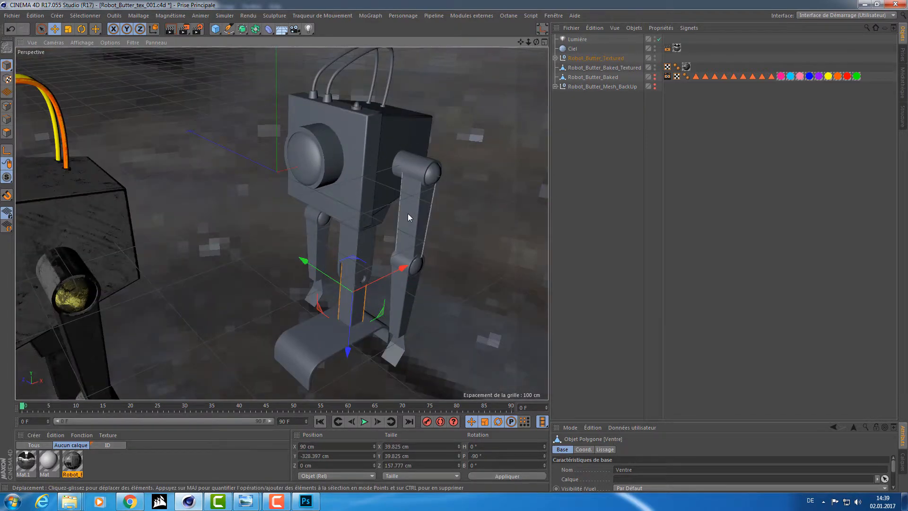
Expand the group, apply the Robot_Butter material to the Face part only and render the view
{"action": "left_click", "coordinate": [555, 57]}
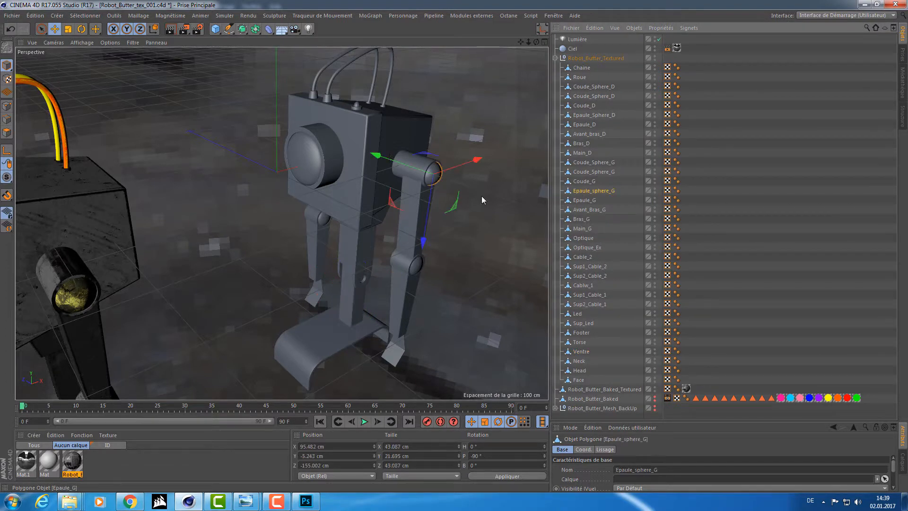
{"action": "left_click", "coordinate": [364, 133]}
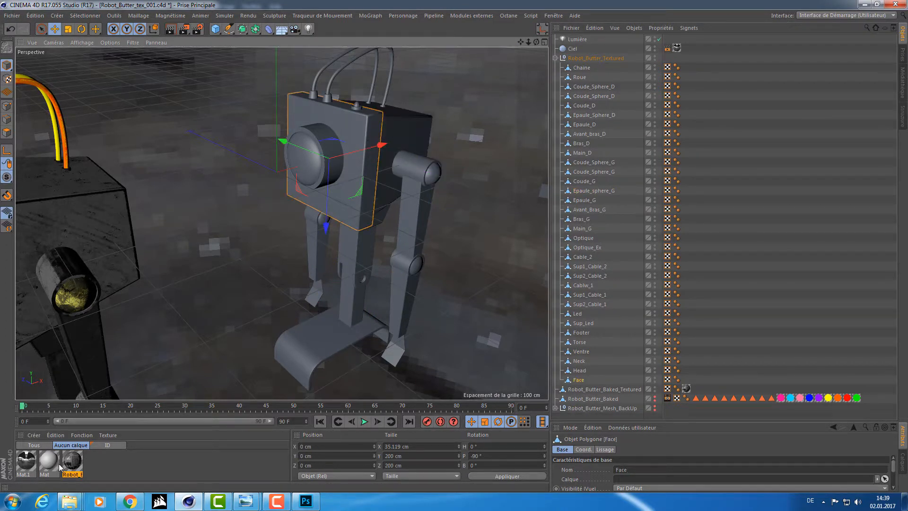
{"action": "left_click_drag", "start_coordinate": [77, 466], "coordinate": [578, 380]}
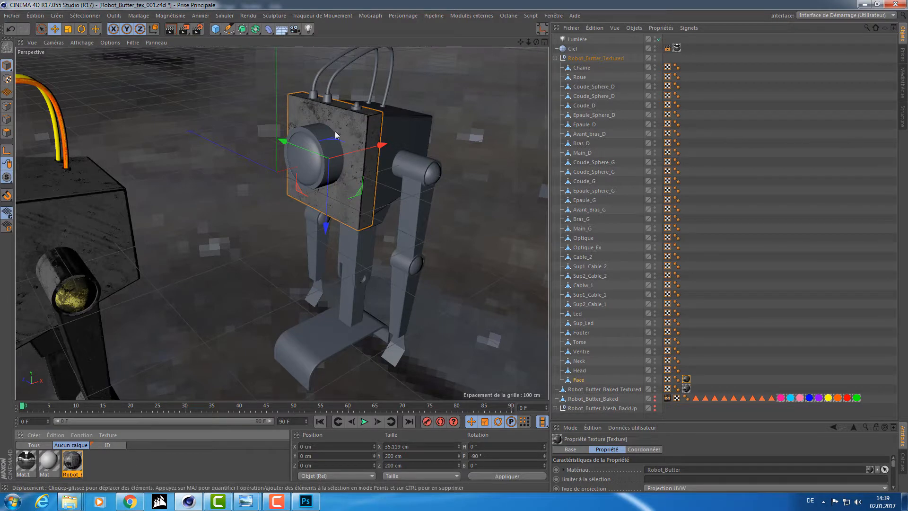
{"action": "right_click_drag", "start_coordinate": [334, 126], "coordinate": [298, 166], "text": "alt"}
{"action": "left_click_drag", "start_coordinate": [298, 165], "coordinate": [330, 156], "text": "alt"}
{"action": "mouse_move", "coordinate": [330, 156]}
{"action": "right_mouse_down", "text": "alt"}
{"action": "mouse_move", "coordinate": [401, 160]}
{"action": "mouse_move", "coordinate": [334, 165]}
{"action": "right_mouse_up", "text": "alt"}
{"action": "middle_click_drag", "start_coordinate": [364, 171], "coordinate": [392, 206], "text": "alt"}
{"action": "key", "text": "ctrl+r"}
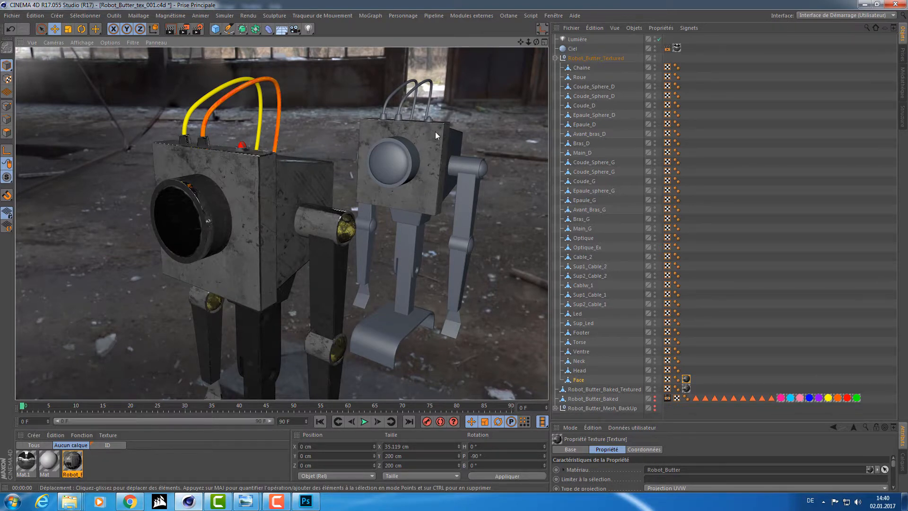
Examine the textured Face part closely and delete its Robot_Butter texture tag
{"action": "mouse_move", "coordinate": [443, 149]}
{"action": "left_mouse_down", "text": "alt"}
{"action": "mouse_move", "coordinate": [429, 141]}
{"action": "mouse_move", "coordinate": [458, 148]}
{"action": "left_mouse_up", "text": "alt"}
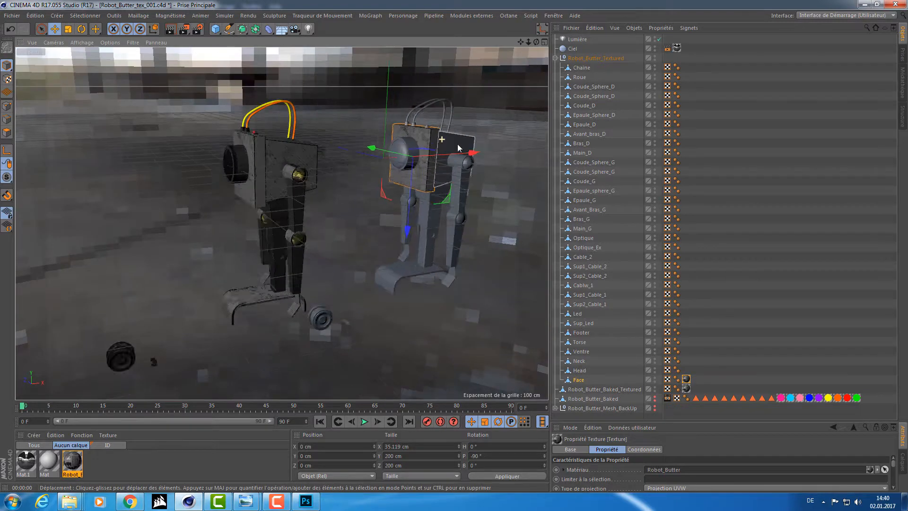
{"action": "right_click_drag", "start_coordinate": [458, 144], "coordinate": [429, 132], "text": "alt"}
{"action": "middle_click_drag", "start_coordinate": [429, 132], "coordinate": [412, 128], "text": "alt"}
{"action": "left_click_drag", "start_coordinate": [412, 129], "coordinate": [413, 129], "text": "alt"}
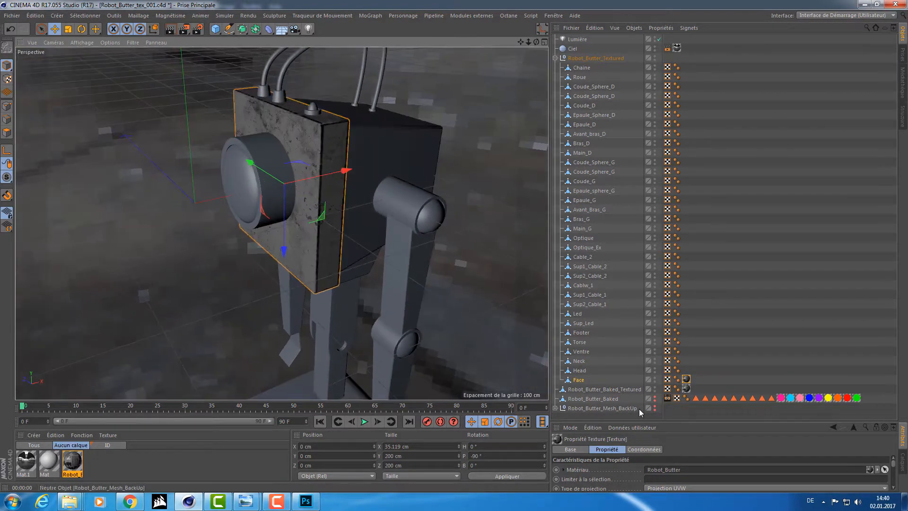
{"action": "left_click", "coordinate": [686, 379]}
{"action": "key", "text": "Delete"}
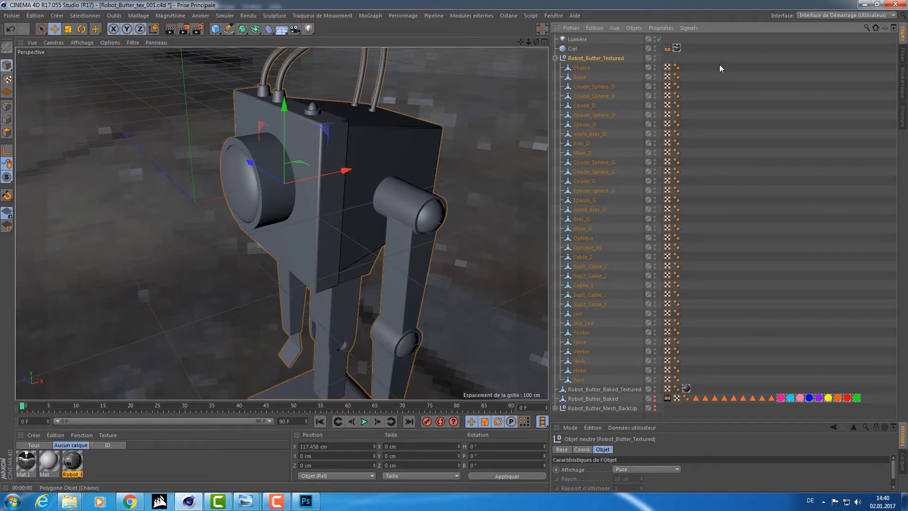
{"action": "left_click_drag", "start_coordinate": [719, 65], "coordinate": [579, 382]}
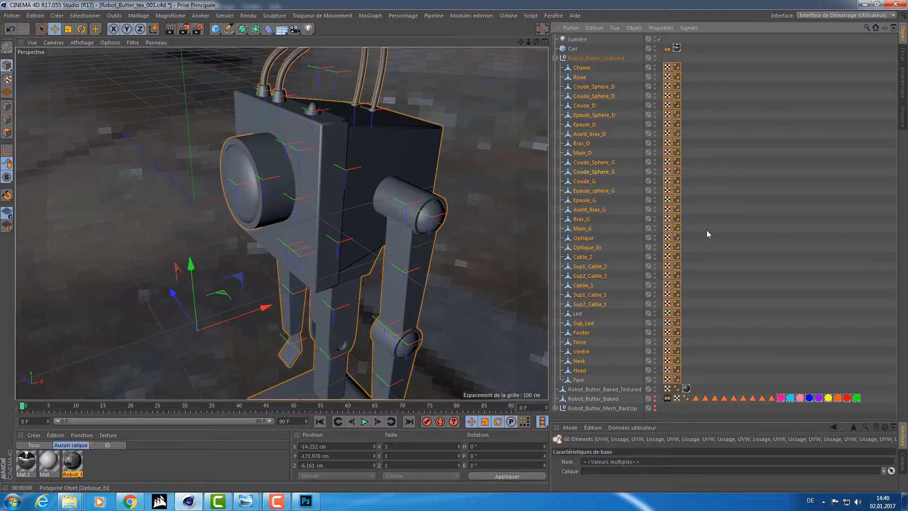
{"action": "left_click_drag", "start_coordinate": [695, 377], "coordinate": [544, 66]}
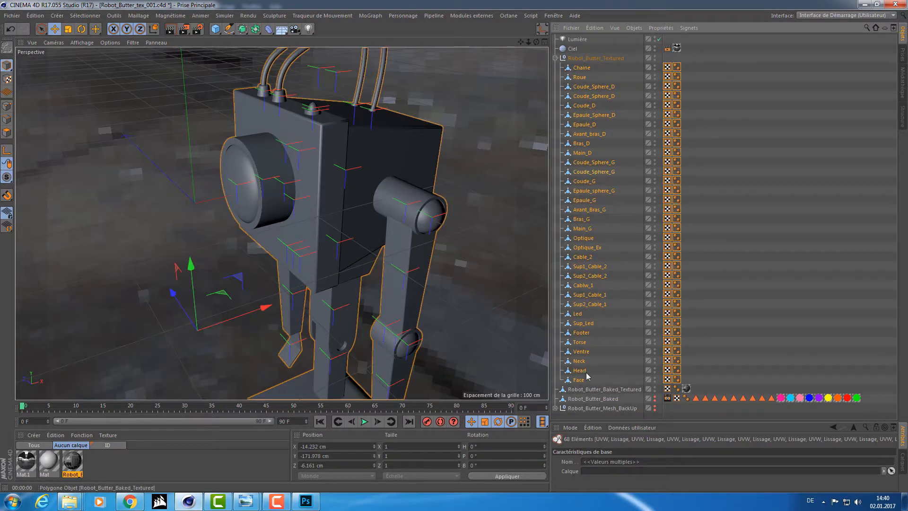
{"action": "key", "text": "ctrl+shift+a"}
Apply the Robot_Butter material to the whole Robot_Butter_Textured group and render the view to compare both robots
{"action": "left_click", "coordinate": [586, 58]}
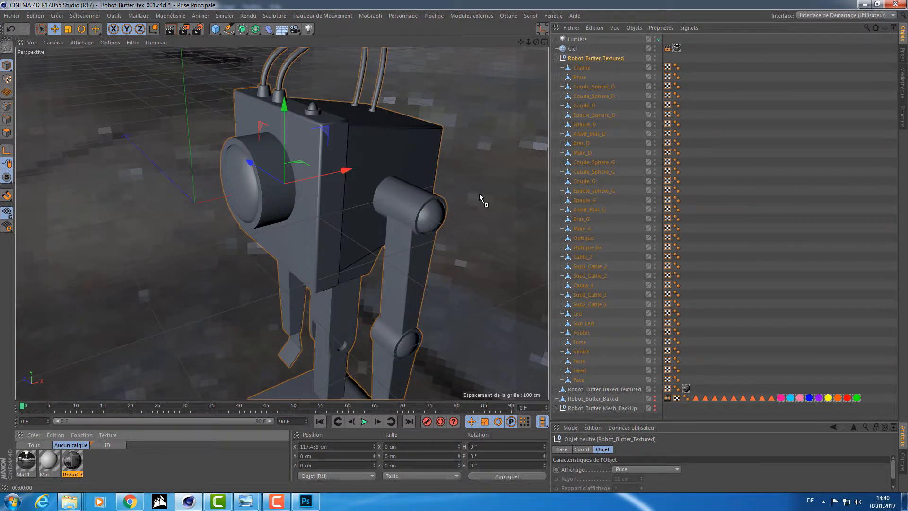
{"action": "left_click_drag", "start_coordinate": [594, 55], "coordinate": [590, 58]}
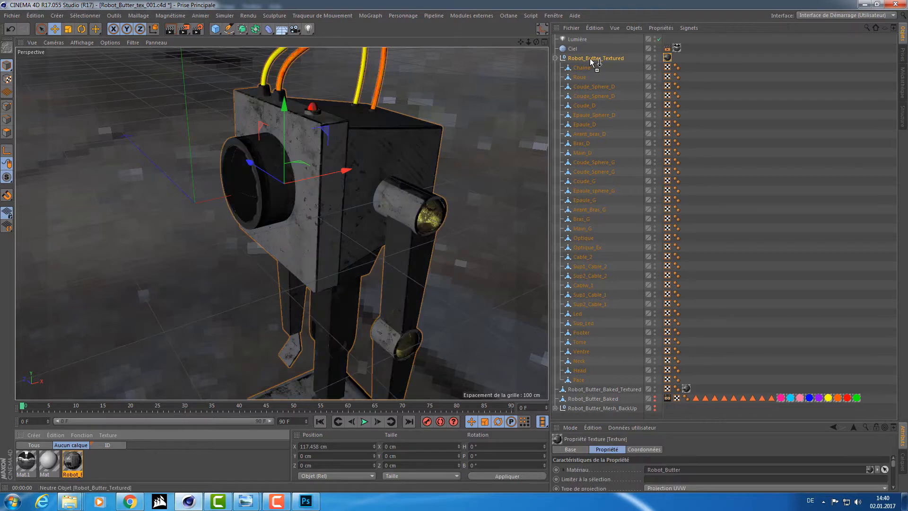
{"action": "mouse_move", "coordinate": [380, 203]}
{"action": "left_mouse_down", "text": "alt"}
{"action": "mouse_move", "coordinate": [431, 195]}
{"action": "mouse_move", "coordinate": [404, 186]}
{"action": "mouse_move", "coordinate": [403, 161]}
{"action": "mouse_move", "coordinate": [388, 161]}
{"action": "mouse_move", "coordinate": [374, 201]}
{"action": "mouse_move", "coordinate": [333, 231]}
{"action": "mouse_move", "coordinate": [365, 203]}
{"action": "mouse_move", "coordinate": [341, 208]}
{"action": "mouse_move", "coordinate": [401, 177]}
{"action": "mouse_move", "coordinate": [372, 206]}
{"action": "mouse_move", "coordinate": [390, 202]}
{"action": "left_mouse_up", "text": "alt"}
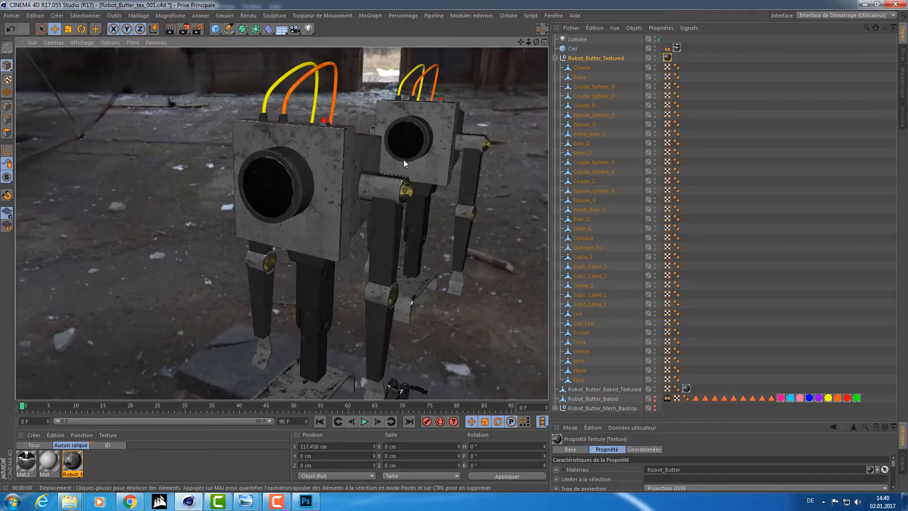
{"action": "left_click_drag", "start_coordinate": [403, 159], "coordinate": [316, 194], "text": "alt"}
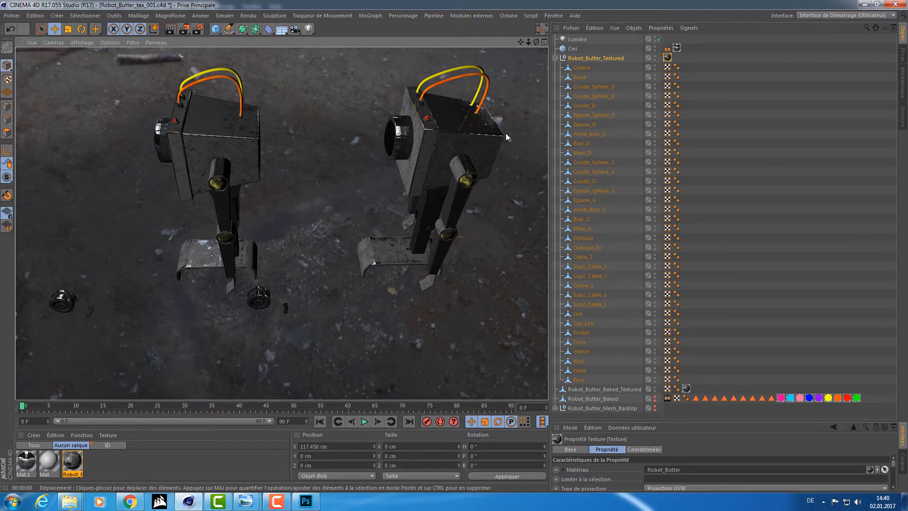
{"action": "scroll", "coordinate": [416, 172], "scroll_direction": "up", "scroll_amount": 5}
{"action": "left_click_drag", "start_coordinate": [415, 166], "coordinate": [340, 180], "text": "alt"}
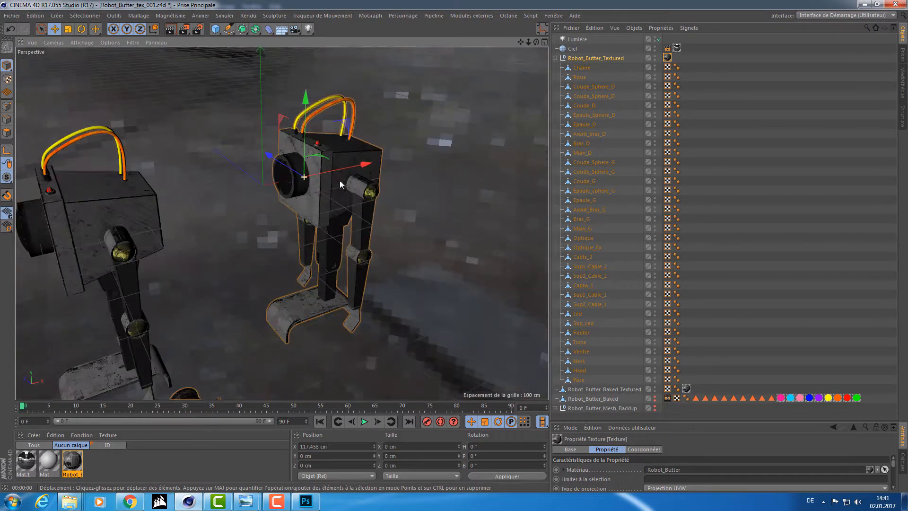
{"action": "mouse_move", "coordinate": [340, 180]}
{"action": "right_mouse_down", "text": "alt"}
{"action": "mouse_move", "coordinate": [442, 164]}
{"action": "mouse_move", "coordinate": [379, 172]}
{"action": "right_mouse_up", "text": "alt"}
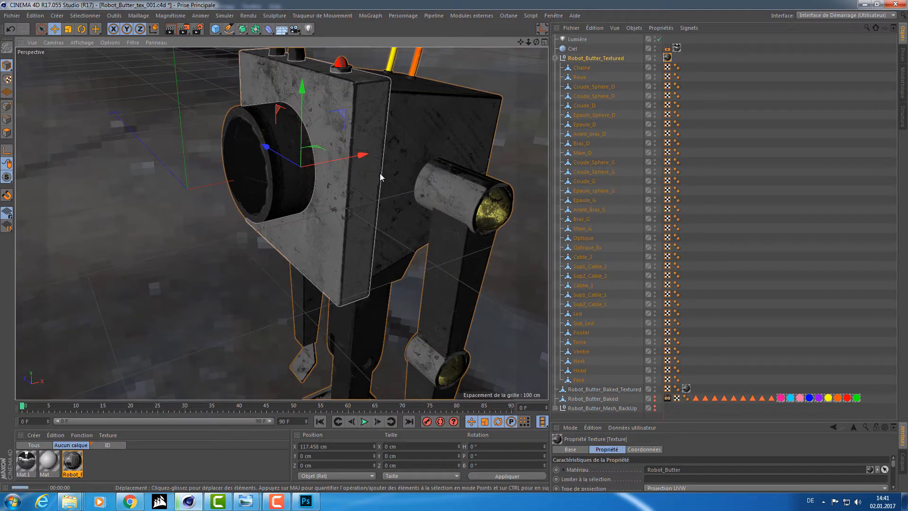
{"action": "left_click_drag", "start_coordinate": [375, 173], "coordinate": [333, 182], "text": "alt"}
Select Epaule_sphere_G, Epaule_G and Bras_G together and undo the trial change to them
{"action": "left_click", "coordinate": [446, 251]}
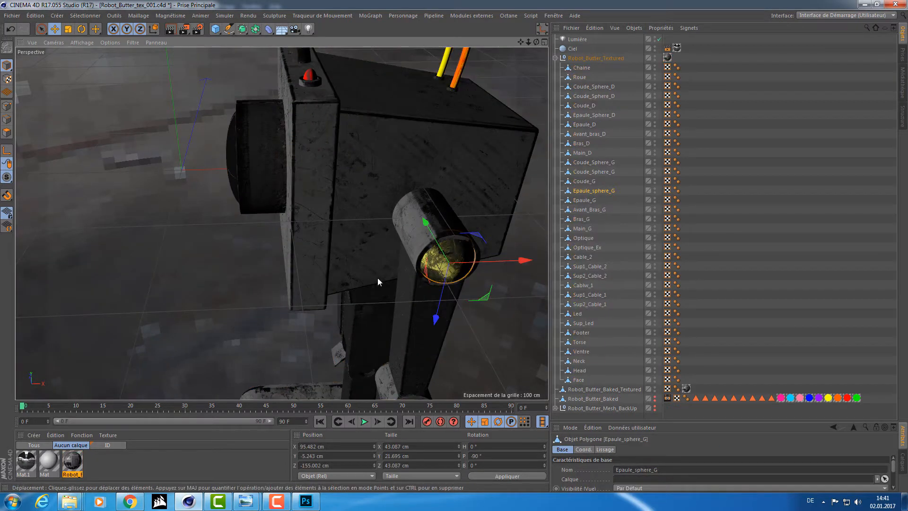
{"action": "left_click", "coordinate": [417, 230], "text": "shift"}
{"action": "left_click", "coordinate": [411, 330], "text": "shift"}
{"action": "scroll", "coordinate": [410, 330], "scroll_direction": "down", "scroll_amount": 3}
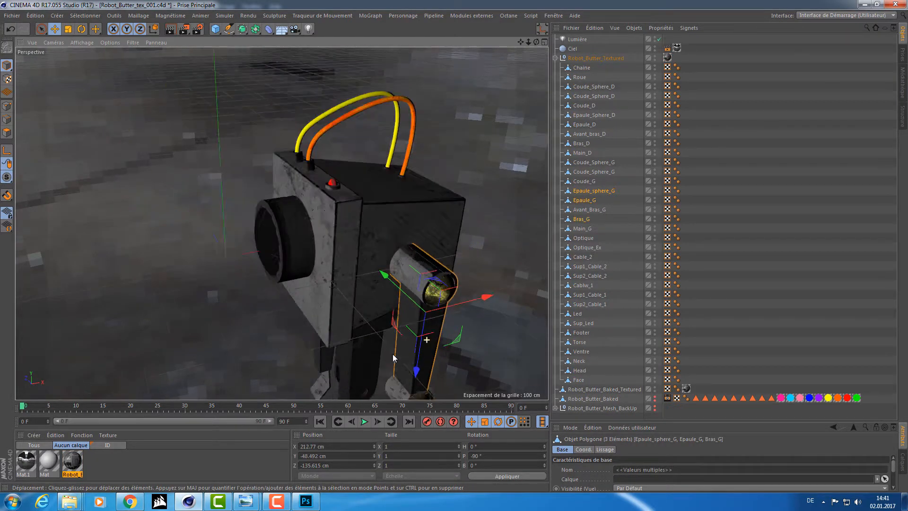
{"action": "mouse_move", "coordinate": [411, 303]}
{"action": "left_mouse_down", "text": "alt"}
{"action": "mouse_move", "coordinate": [395, 244]}
{"action": "mouse_move", "coordinate": [339, 201]}
{"action": "mouse_move", "coordinate": [373, 304]}
{"action": "mouse_move", "coordinate": [217, 257]}
{"action": "mouse_move", "coordinate": [285, 303]}
{"action": "mouse_move", "coordinate": [331, 284]}
{"action": "mouse_move", "coordinate": [288, 257]}
{"action": "mouse_move", "coordinate": [234, 260]}
{"action": "mouse_move", "coordinate": [288, 210]}
{"action": "mouse_move", "coordinate": [350, 222]}
{"action": "mouse_move", "coordinate": [381, 217]}
{"action": "mouse_move", "coordinate": [319, 213]}
{"action": "left_mouse_up", "text": "alt"}
{"action": "scroll", "coordinate": [406, 290], "scroll_direction": "up", "scroll_amount": 4}
{"action": "key", "text": "ctrl+z"}
Render the view of the textured separate-parts robot and save the scene
{"action": "key", "text": "ctrl+r"}
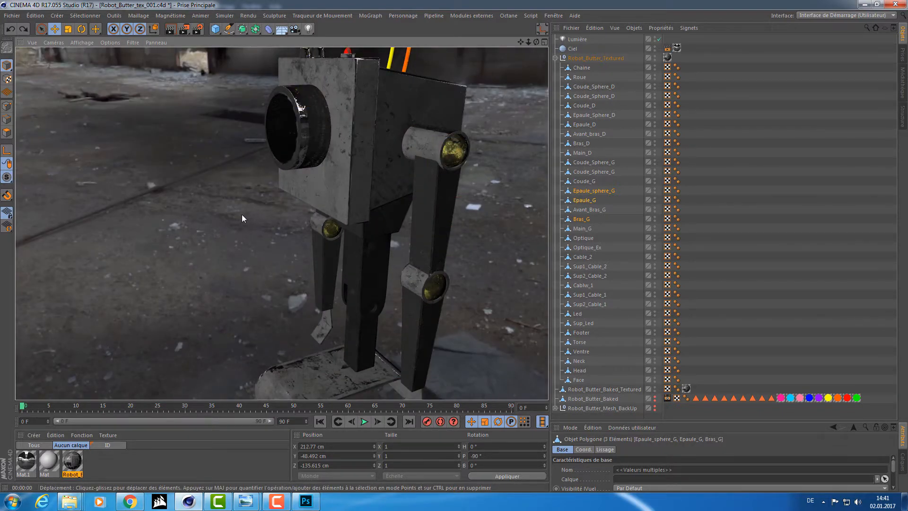
{"action": "mouse_move", "coordinate": [242, 214]}
{"action": "left_mouse_down", "text": "alt"}
{"action": "mouse_move", "coordinate": [183, 237]}
{"action": "mouse_move", "coordinate": [298, 217]}
{"action": "mouse_move", "coordinate": [225, 231]}
{"action": "mouse_move", "coordinate": [285, 205]}
{"action": "mouse_move", "coordinate": [269, 204]}
{"action": "left_mouse_up", "text": "alt"}
{"action": "key", "text": "ctrl+s"}
{"action": "scroll", "coordinate": [426, 233], "scroll_direction": "up", "scroll_amount": 3}
{"action": "scroll", "coordinate": [426, 233], "scroll_direction": "down", "scroll_amount": 5}
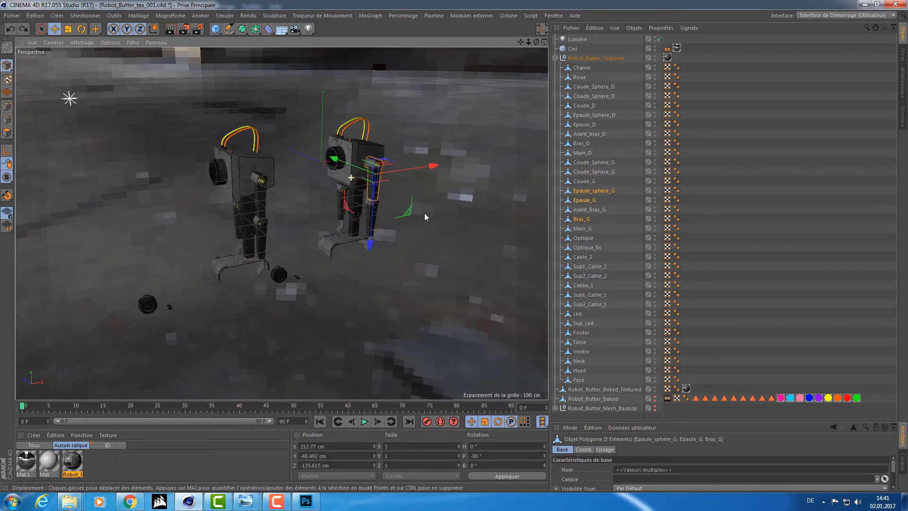
{"action": "scroll", "coordinate": [424, 213], "scroll_direction": "up", "scroll_amount": 5}
Collapse the Robot_Butter_Textured group, hide Robot_Butter_Baked_Textured, and save the scene with the group selected
{"action": "left_click", "coordinate": [556, 58]}
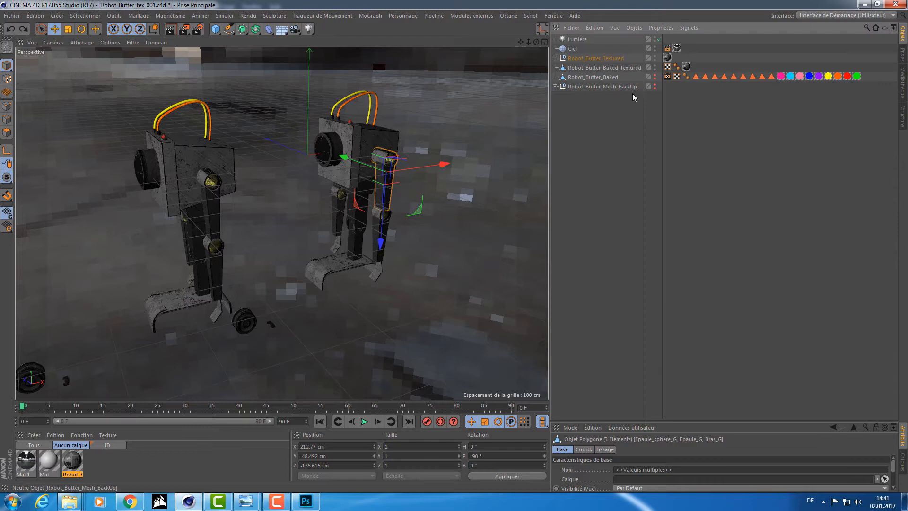
{"action": "left_click", "coordinate": [625, 67]}
{"action": "left_click", "coordinate": [654, 66]}
{"action": "left_click", "coordinate": [586, 58]}
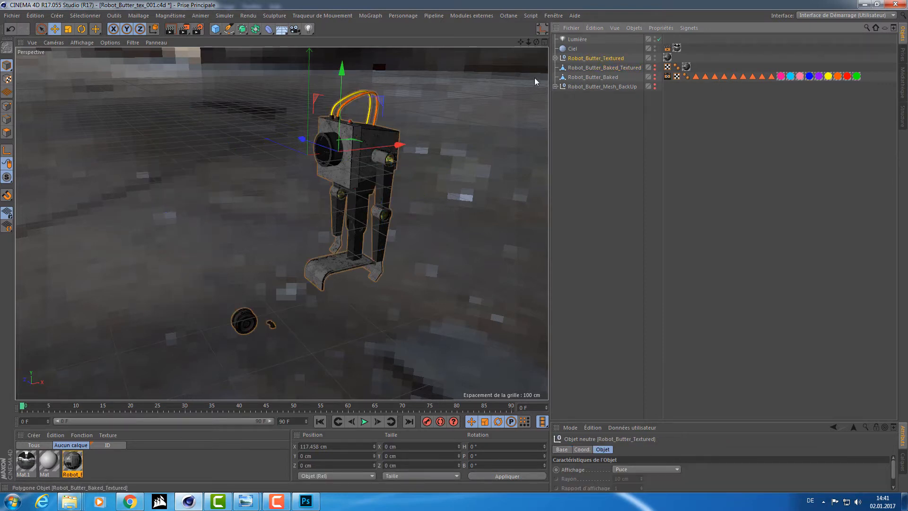
{"action": "key", "text": "ctrl+s"}
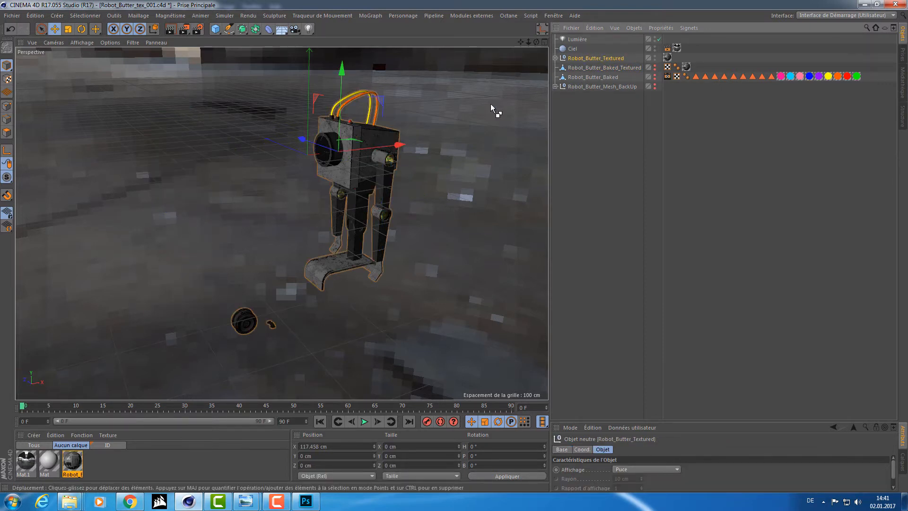
{"action": "left_click_drag", "start_coordinate": [419, 144], "coordinate": [262, 194], "text": "alt"}
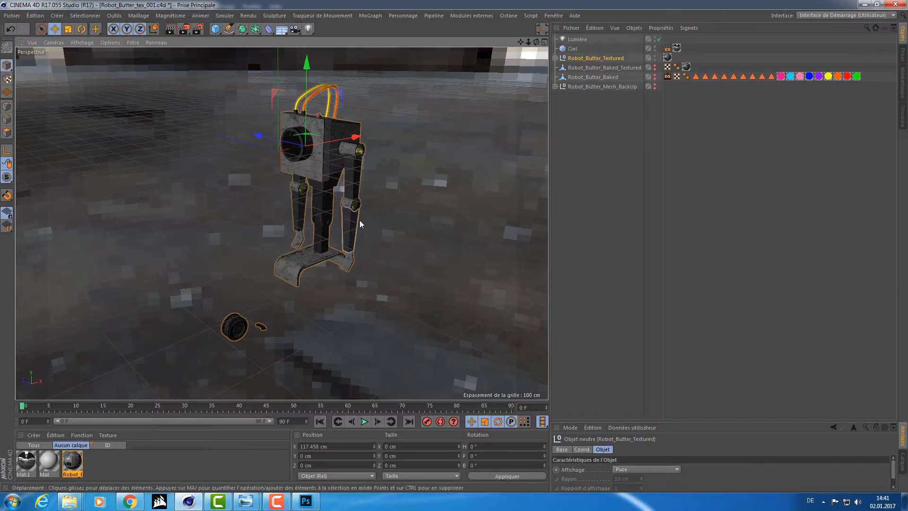
{"action": "left_click_drag", "start_coordinate": [360, 220], "coordinate": [338, 217], "text": "alt"}
{"action": "right_click_drag", "start_coordinate": [311, 169], "coordinate": [424, 209], "text": "alt"}
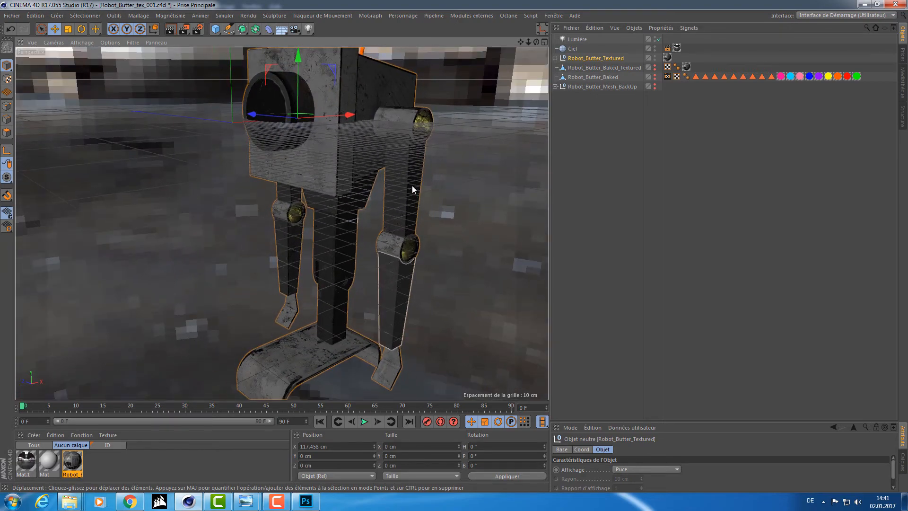
{"action": "left_click_drag", "start_coordinate": [412, 185], "coordinate": [364, 185], "text": "alt"}
{"action": "middle_click_drag", "start_coordinate": [364, 185], "coordinate": [376, 248], "text": "alt"}
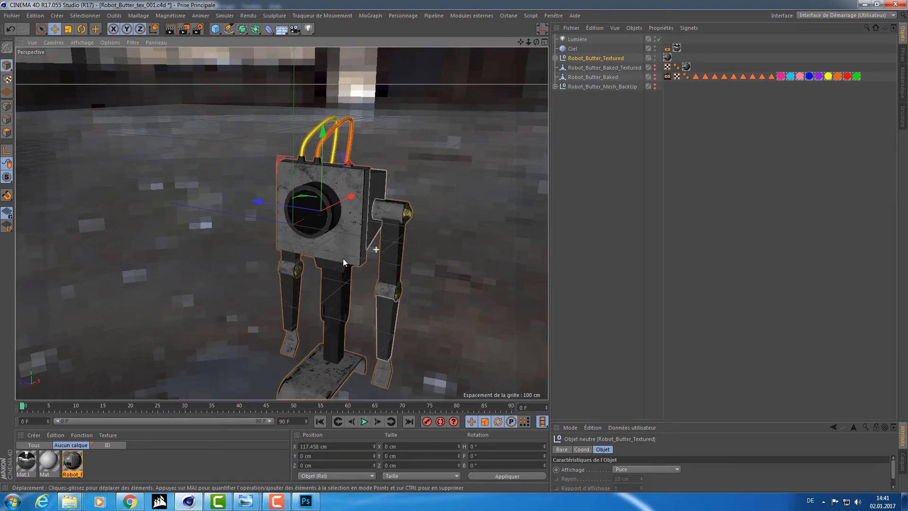